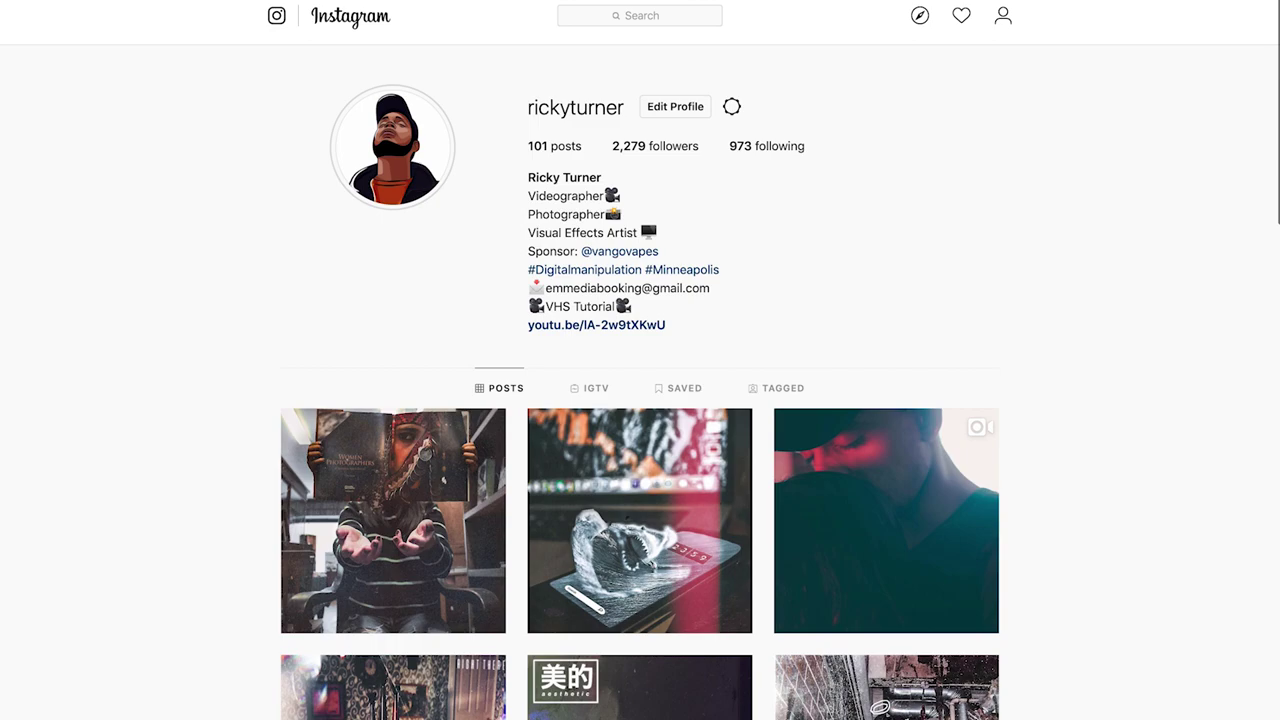
Browse the Instagram profile grid, opening a post and then the TV post for reference.
scroll(929, 217, "down", 1)
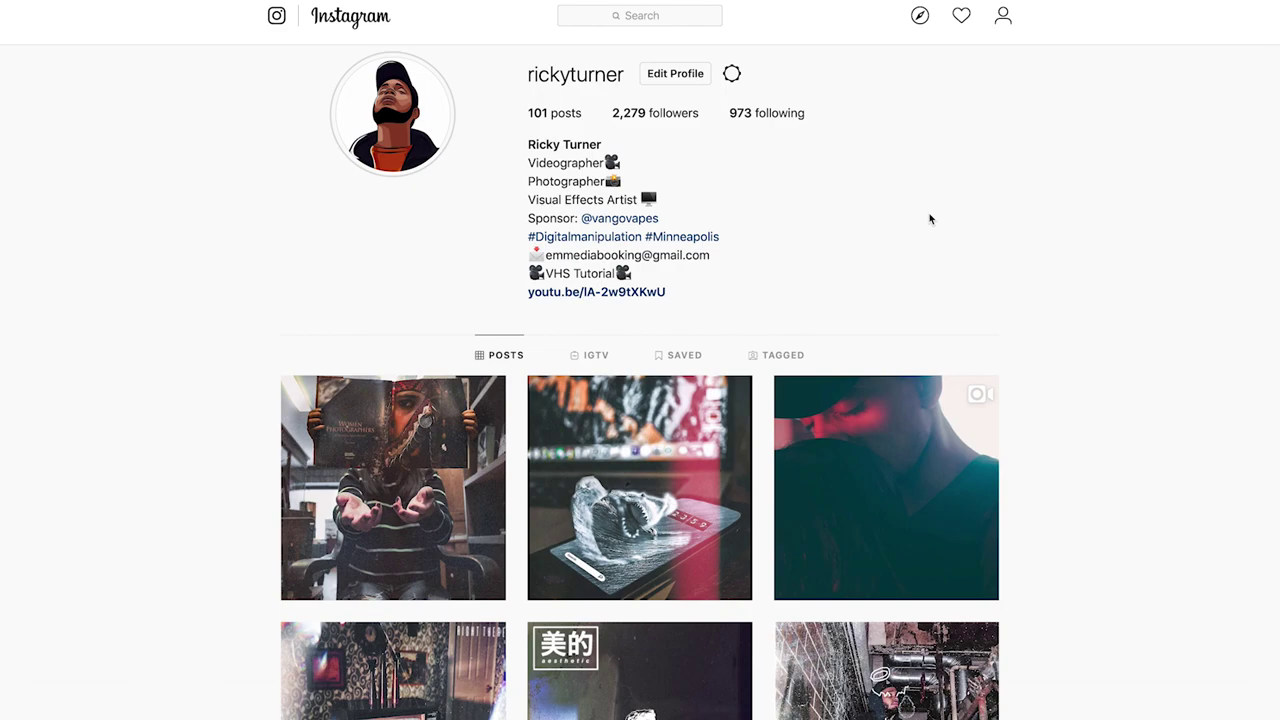
scroll(1018, 310, "down", 3)
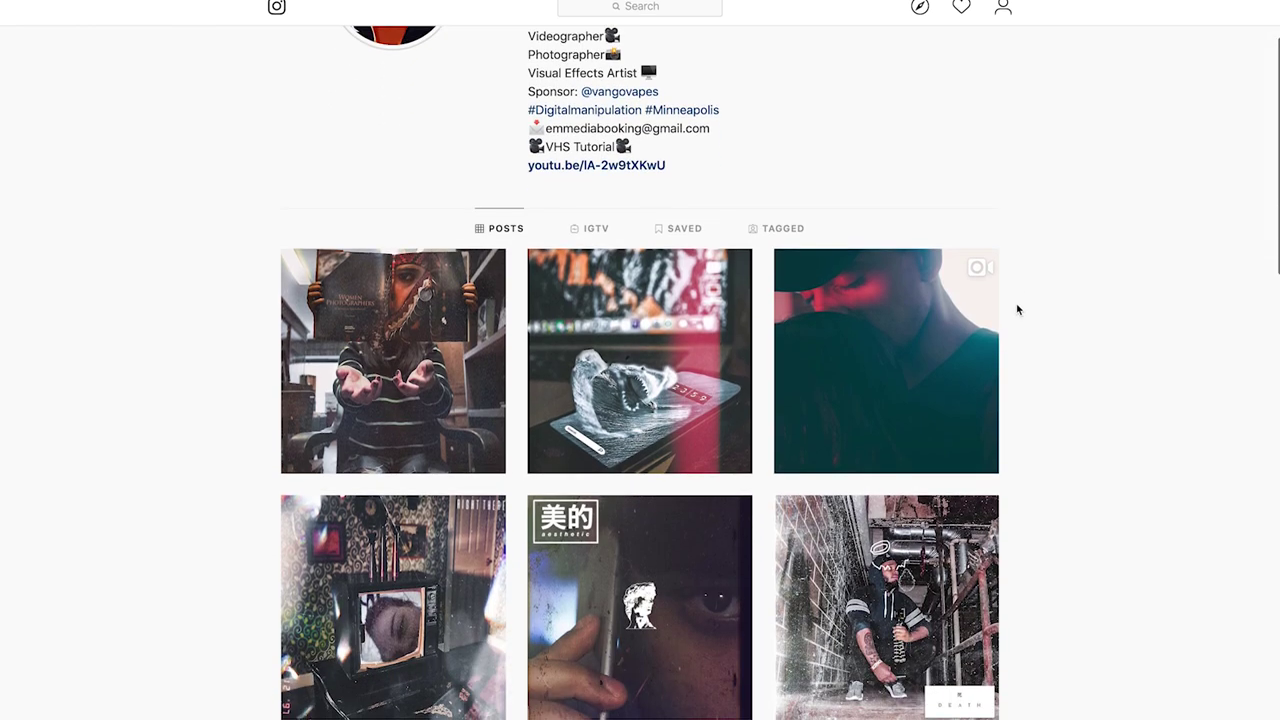
scroll(1110, 302, "down", 3)
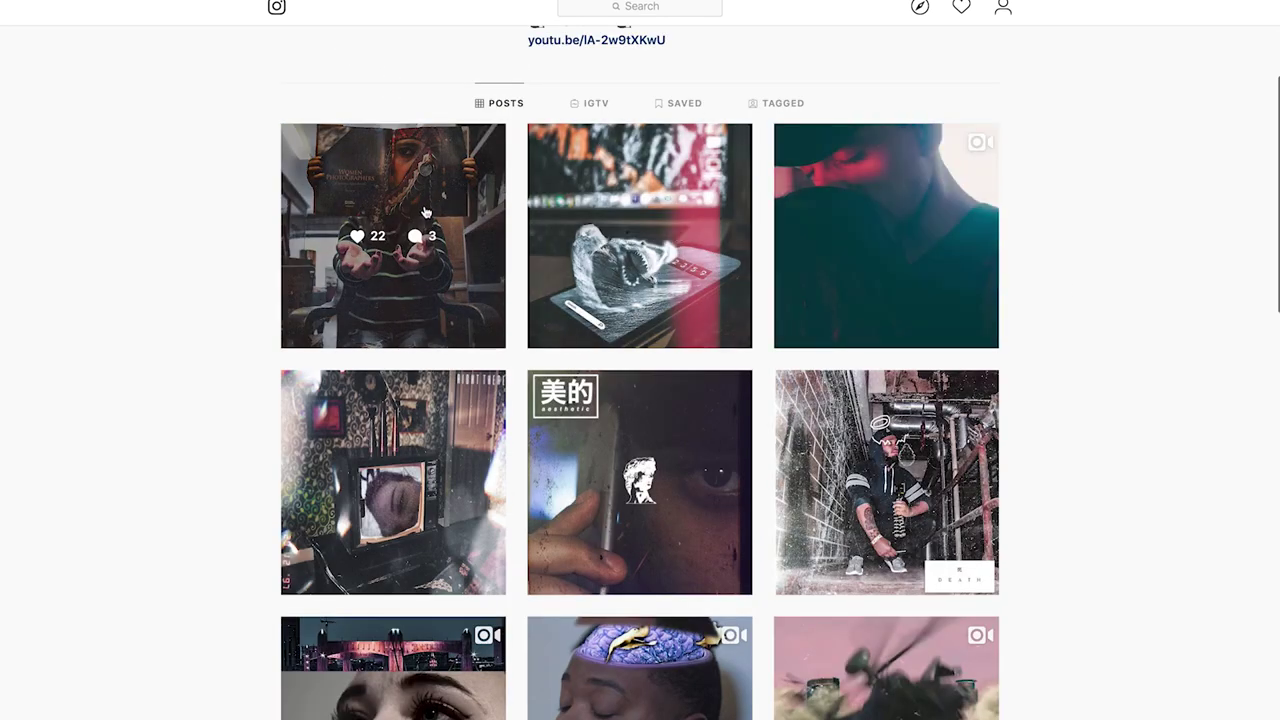
left_click(425, 212)
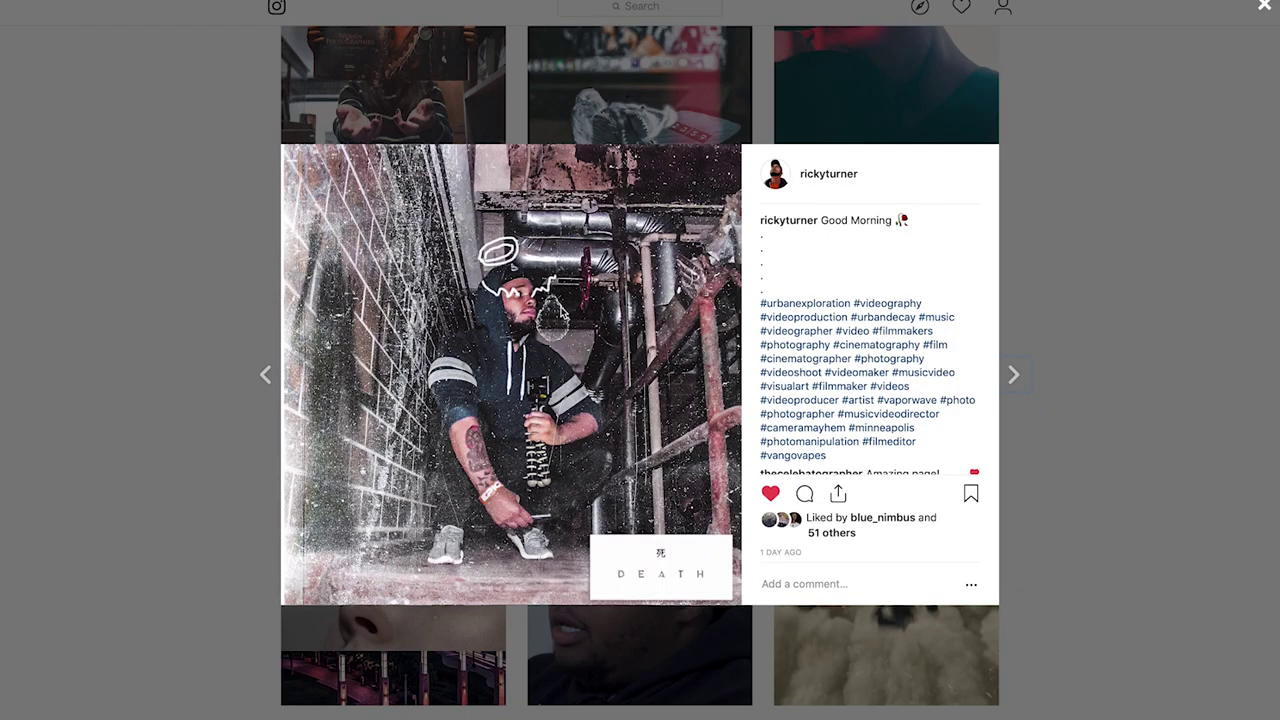
left_click(1265, 7)
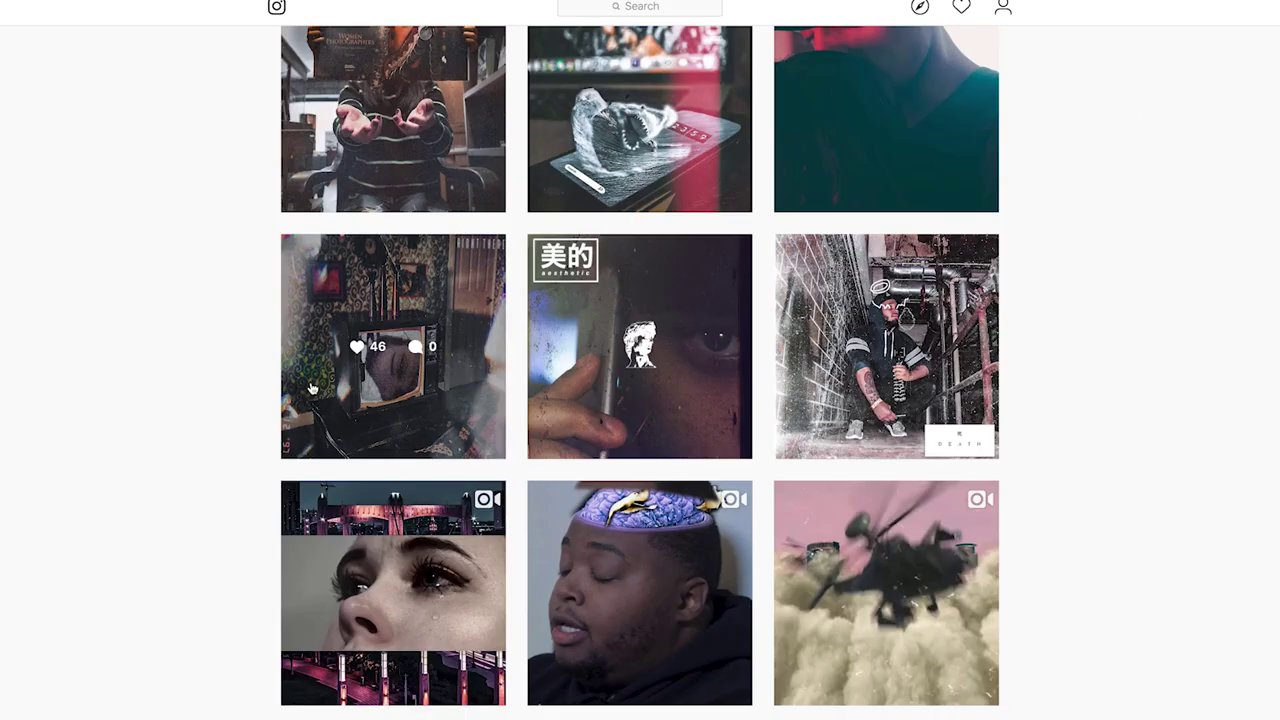
left_click(380, 365)
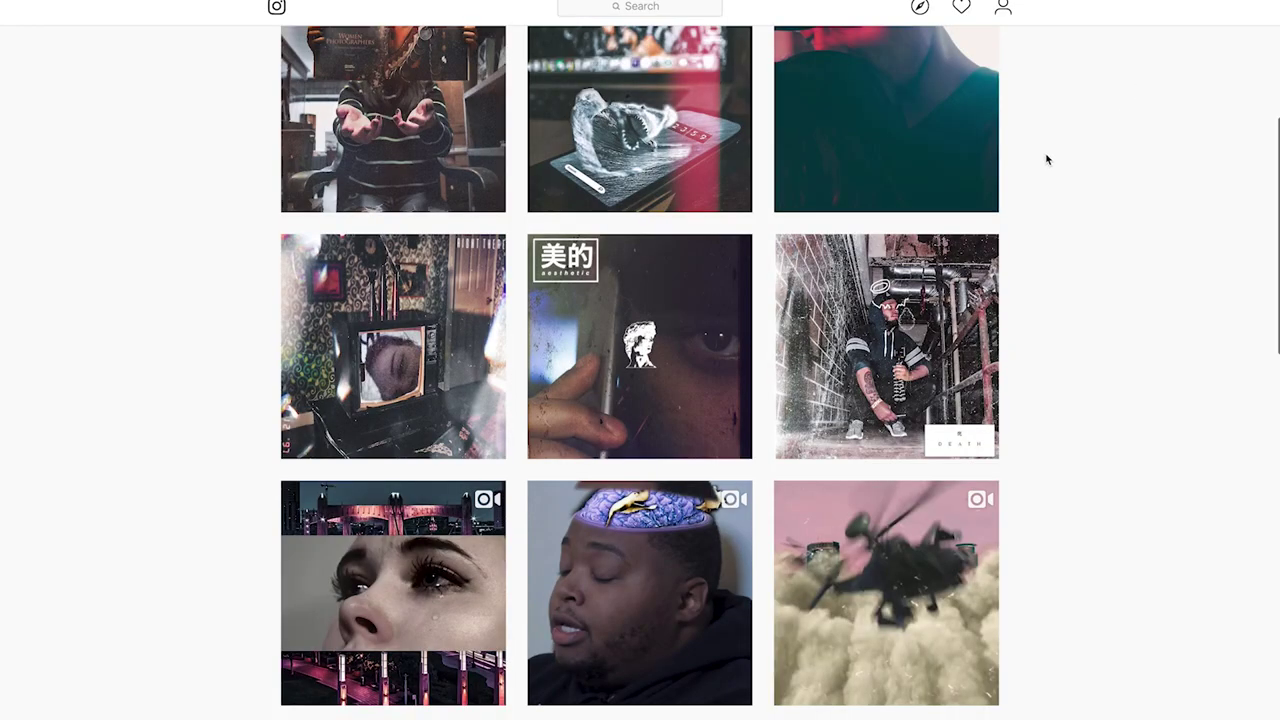
Search Unsplash for 'portrait' and download the red and cyan portrait photo.
scroll(692, 192, "up", 4)
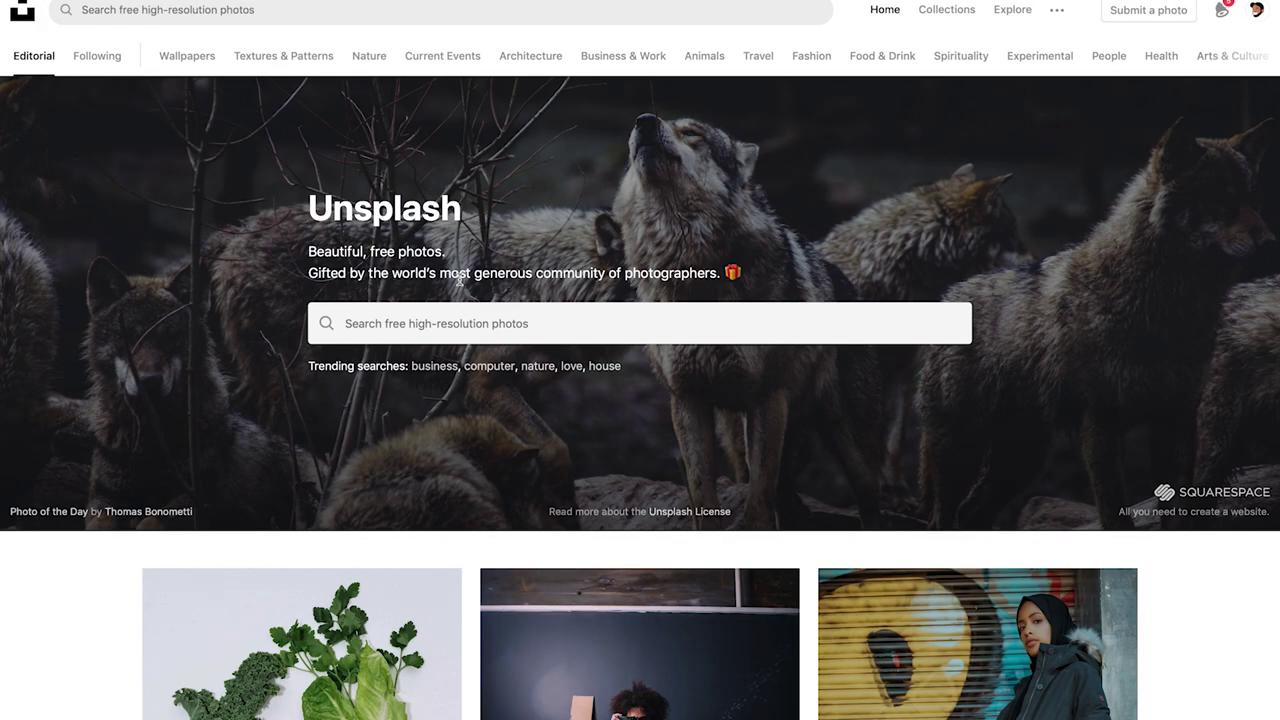
left_click(270, 9)
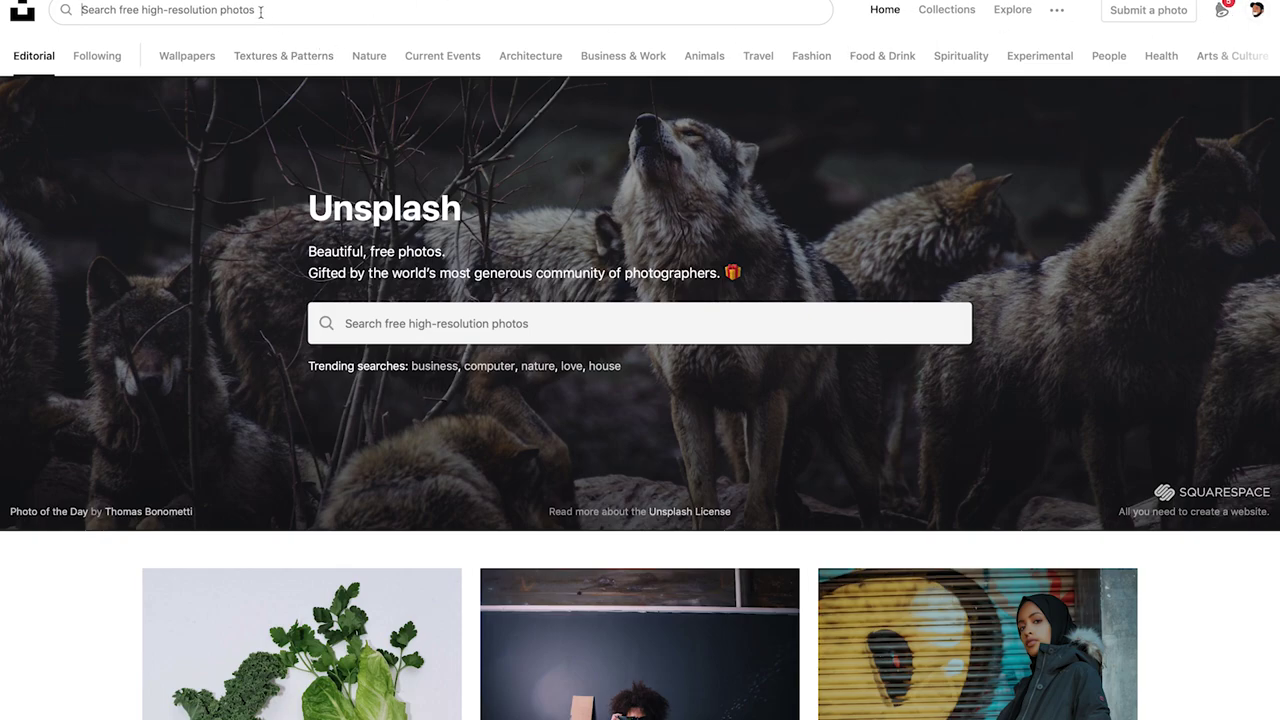
type("p")
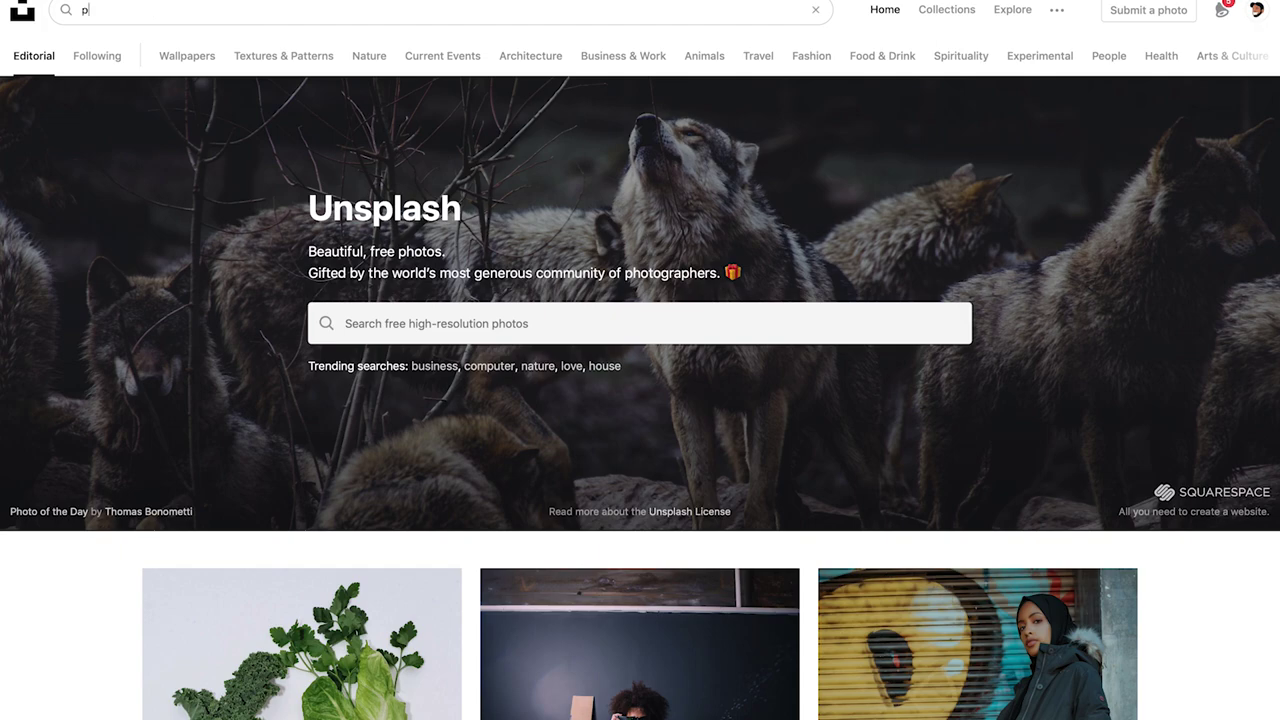
type("ort")
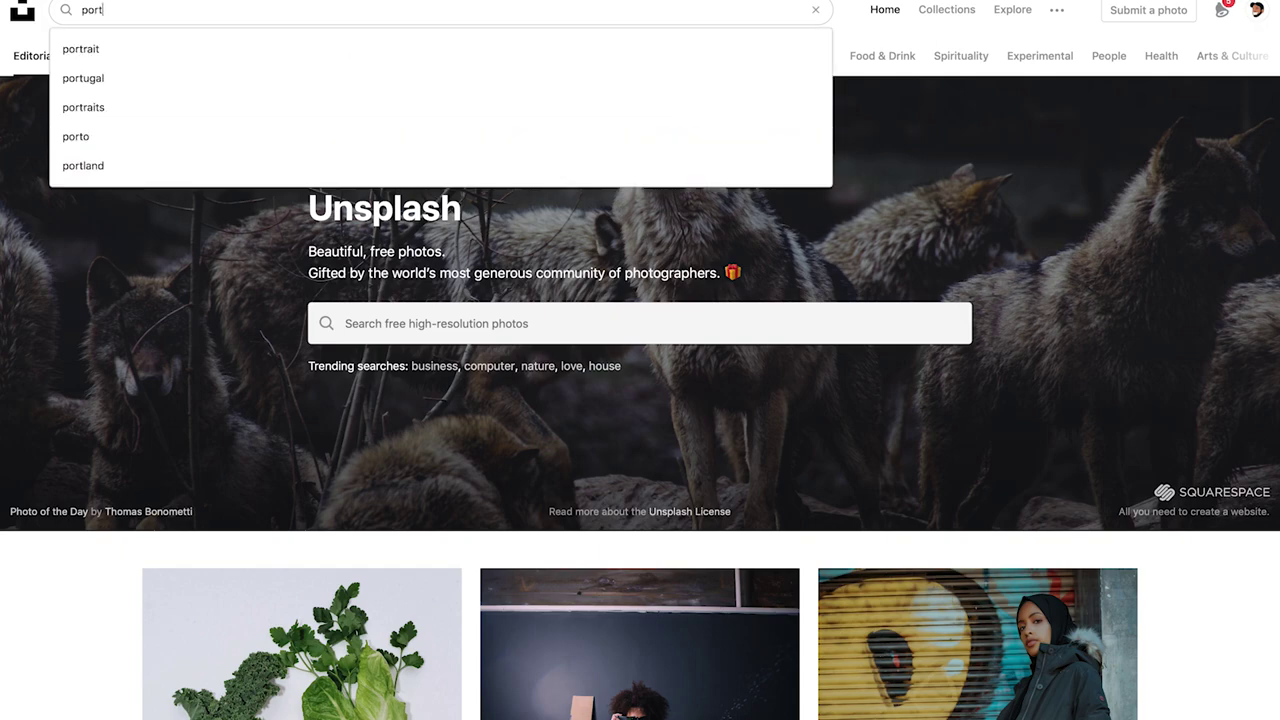
left_click(143, 49)
scroll(760, 350, "down", 8)
left_click(769, 428)
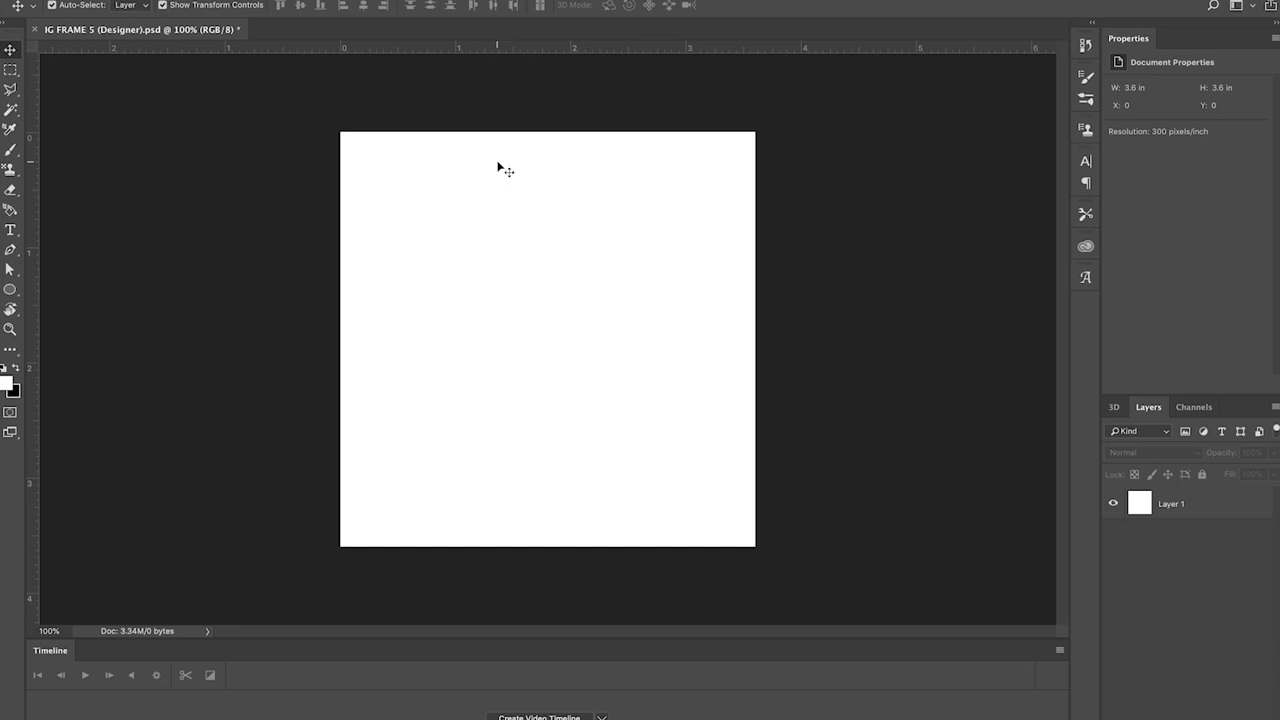
mouse_move(129, 716)
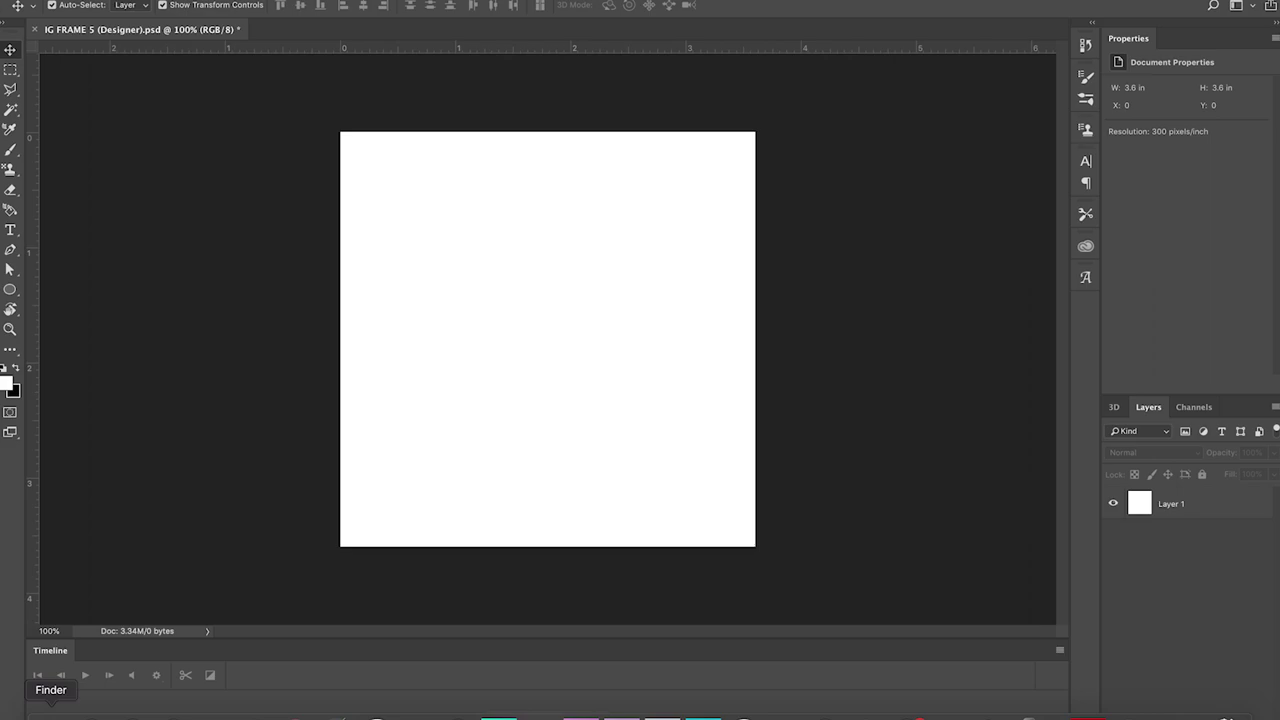
Place the downloaded red/cyan portrait from Recents onto the square canvas.
left_click(51, 714)
left_click_drag(423, 112, 465, 476)
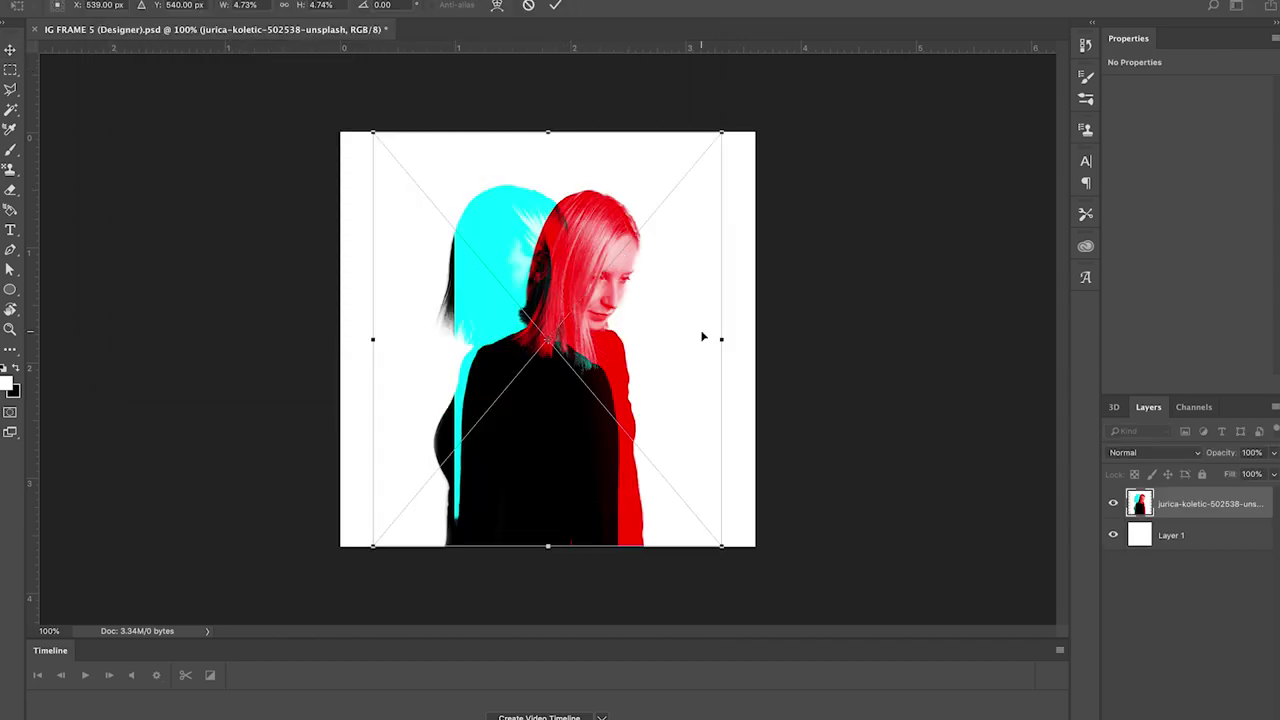
left_click_drag(719, 338, 753, 337)
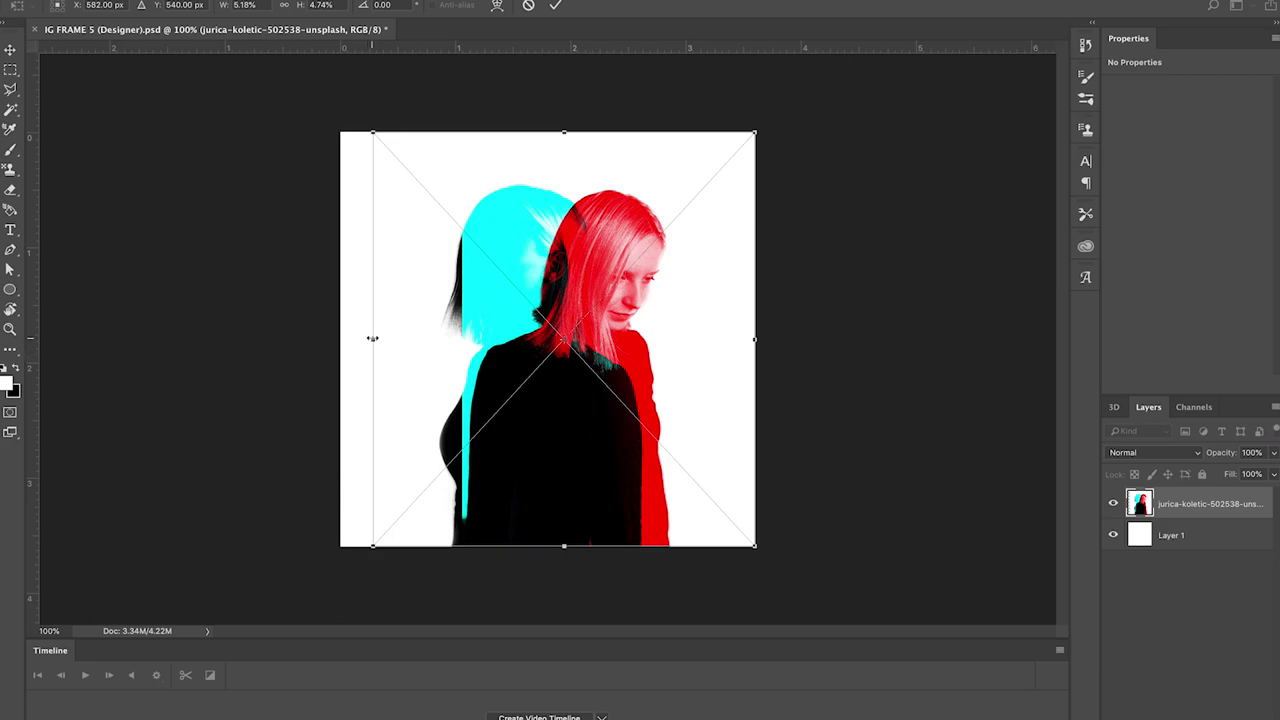
key("ctrl+z")
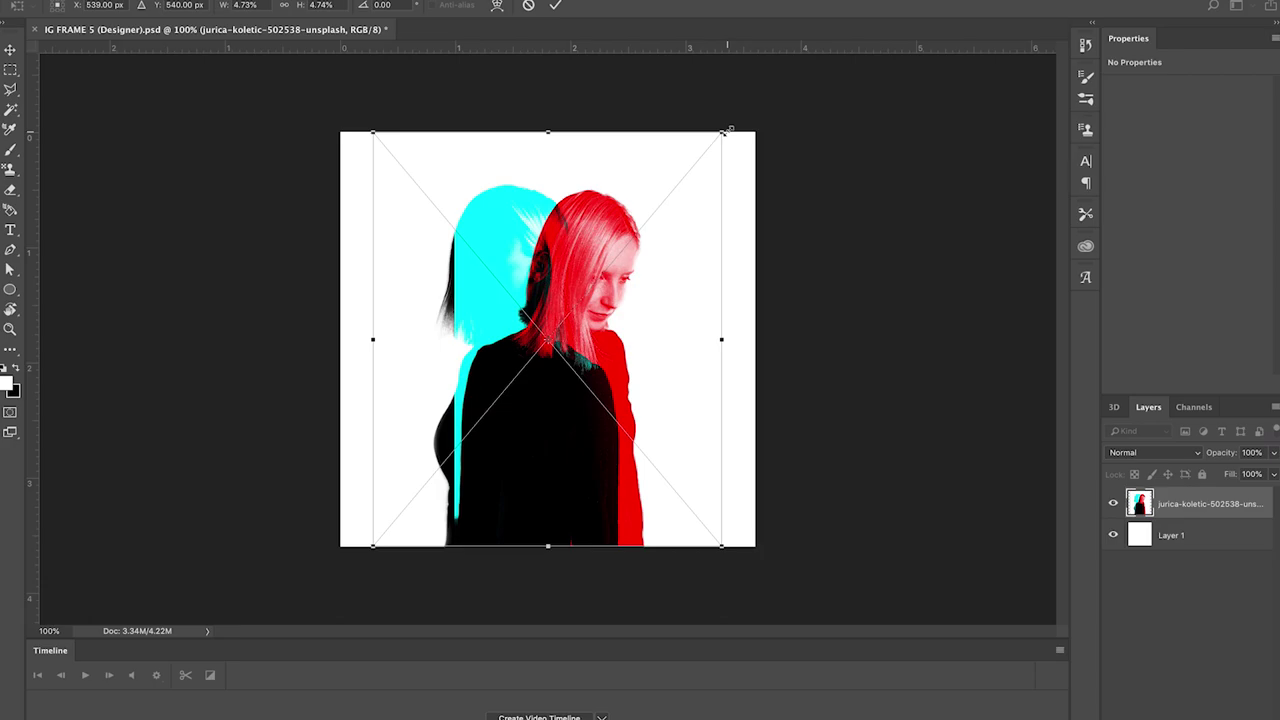
Scale the portrait up and shift it until it covers the whole canvas.
left_click_drag(726, 131, 781, 63)
left_click_drag(731, 209, 698, 277)
mouse_move(752, 131)
left_mouse_down()
mouse_move(800, 125)
mouse_move(894, 60)
mouse_move(965, 147)
mouse_move(723, 326)
mouse_move(590, 268)
mouse_move(891, 149)
mouse_move(560, 290)
mouse_move(725, 112)
mouse_move(738, 127)
left_mouse_up()
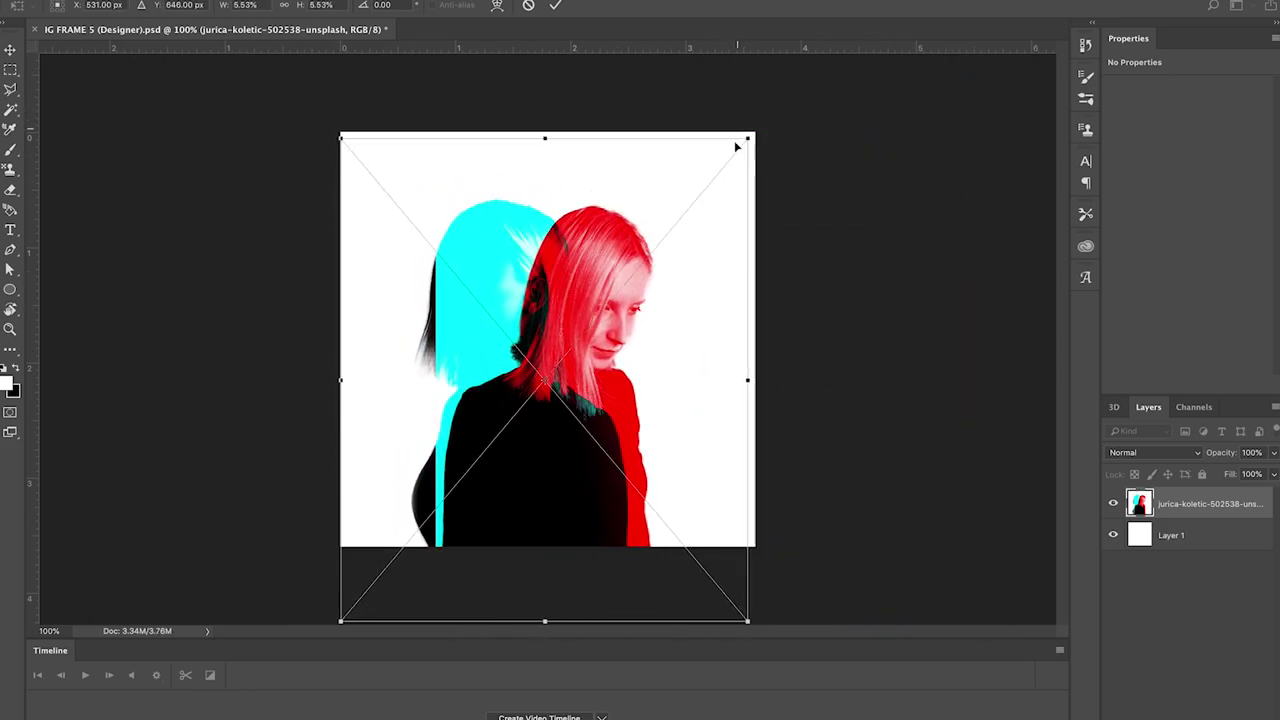
left_click_drag(746, 137, 790, 105)
mouse_move(632, 198)
left_mouse_down()
mouse_move(607, 204)
mouse_move(624, 207)
mouse_move(619, 230)
mouse_move(620, 193)
left_mouse_up()
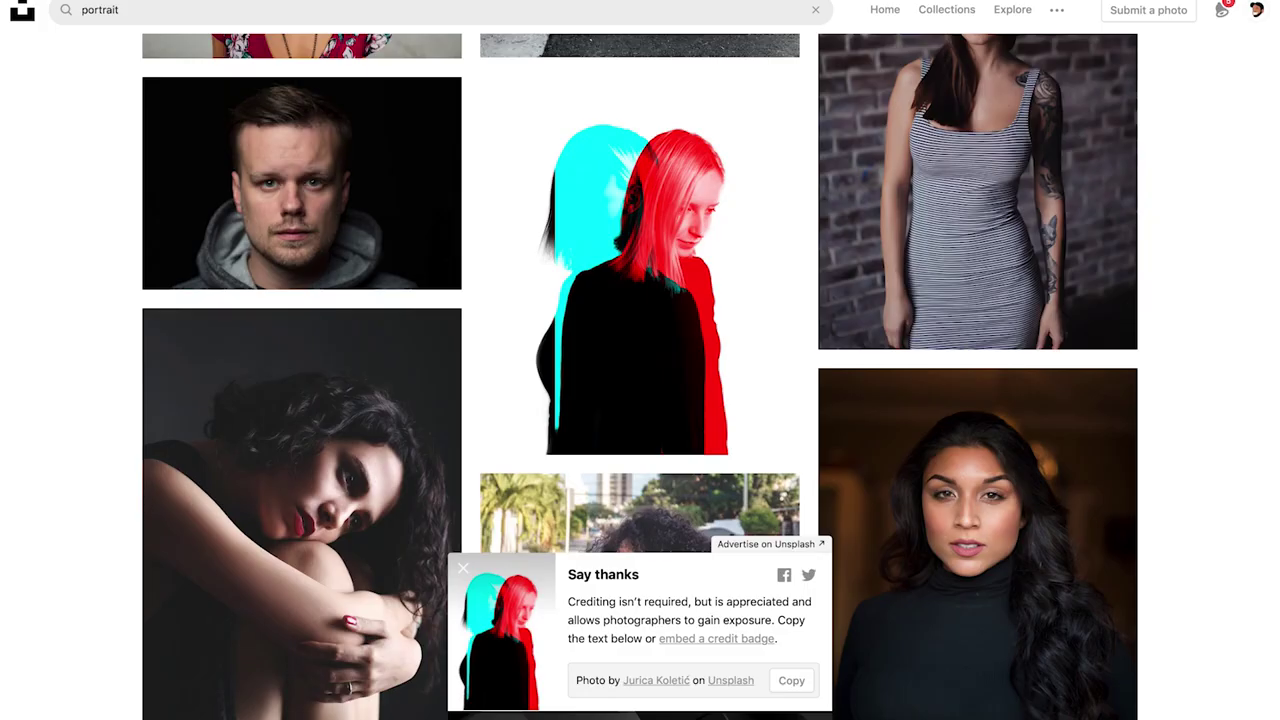
key("super+l")
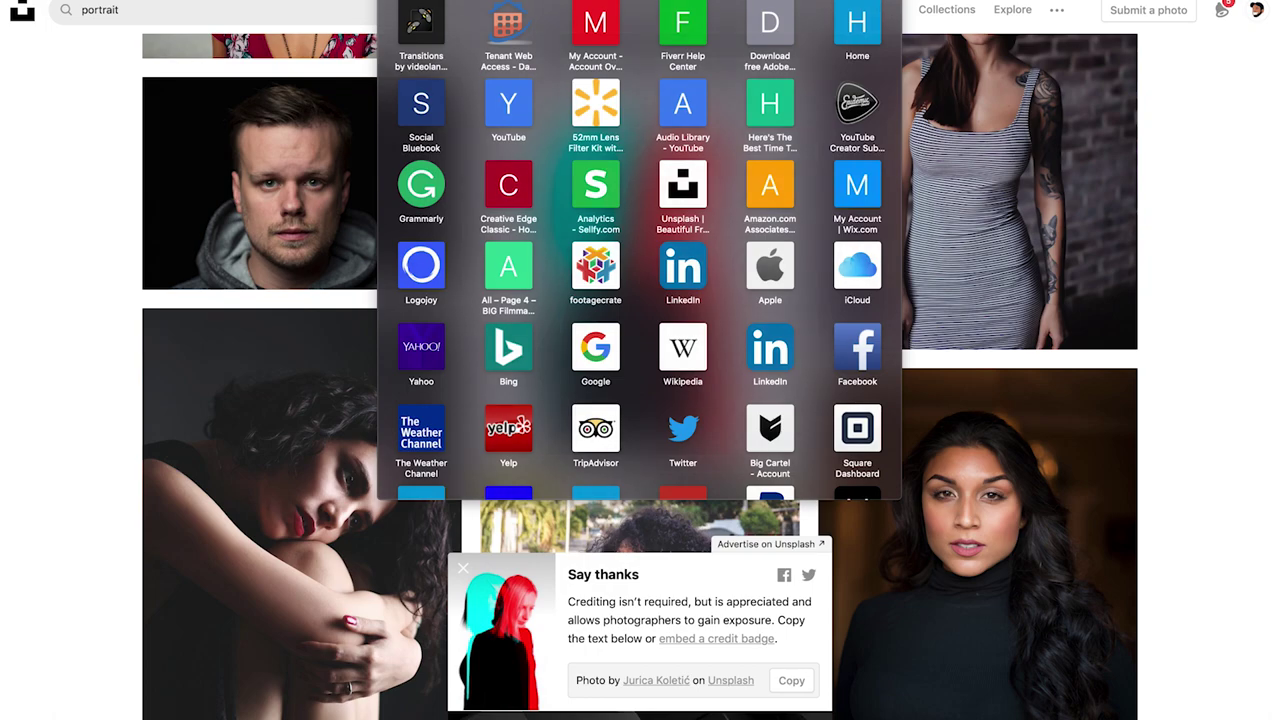
Search Google Images for 'vhs overlay' and preview the VHS Overlay Sketch result.
type("vh")
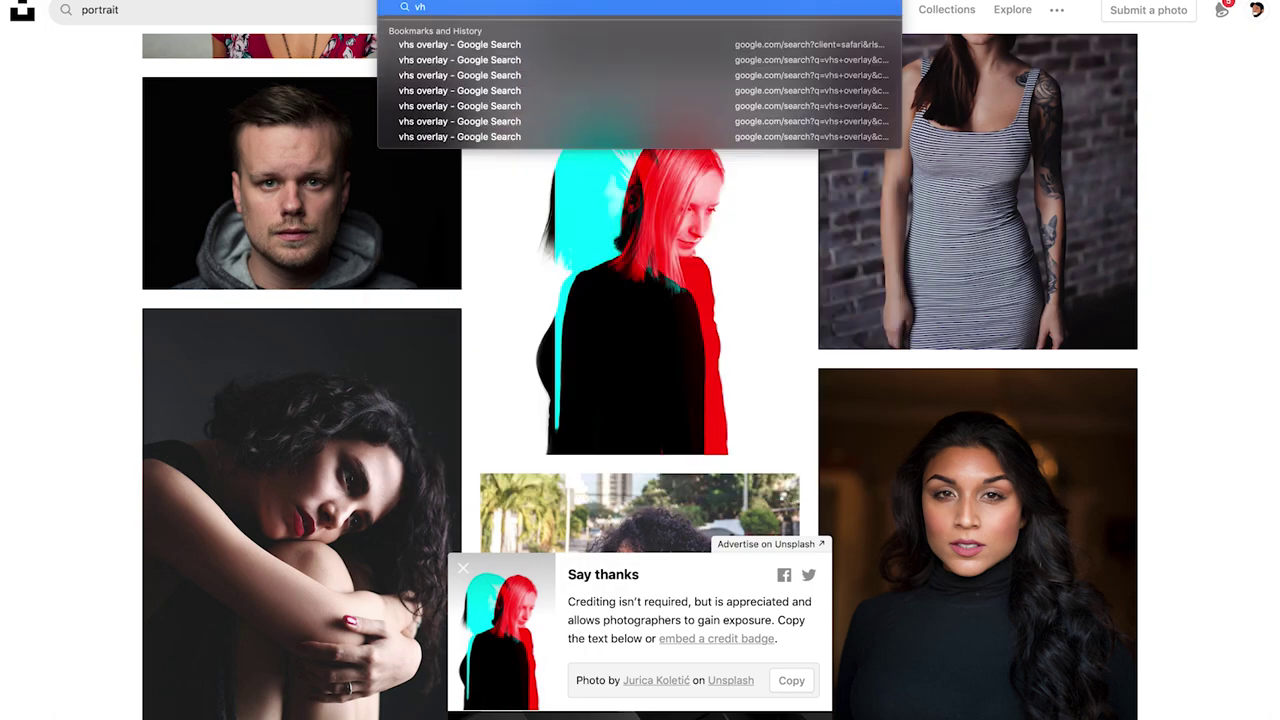
type("s over")
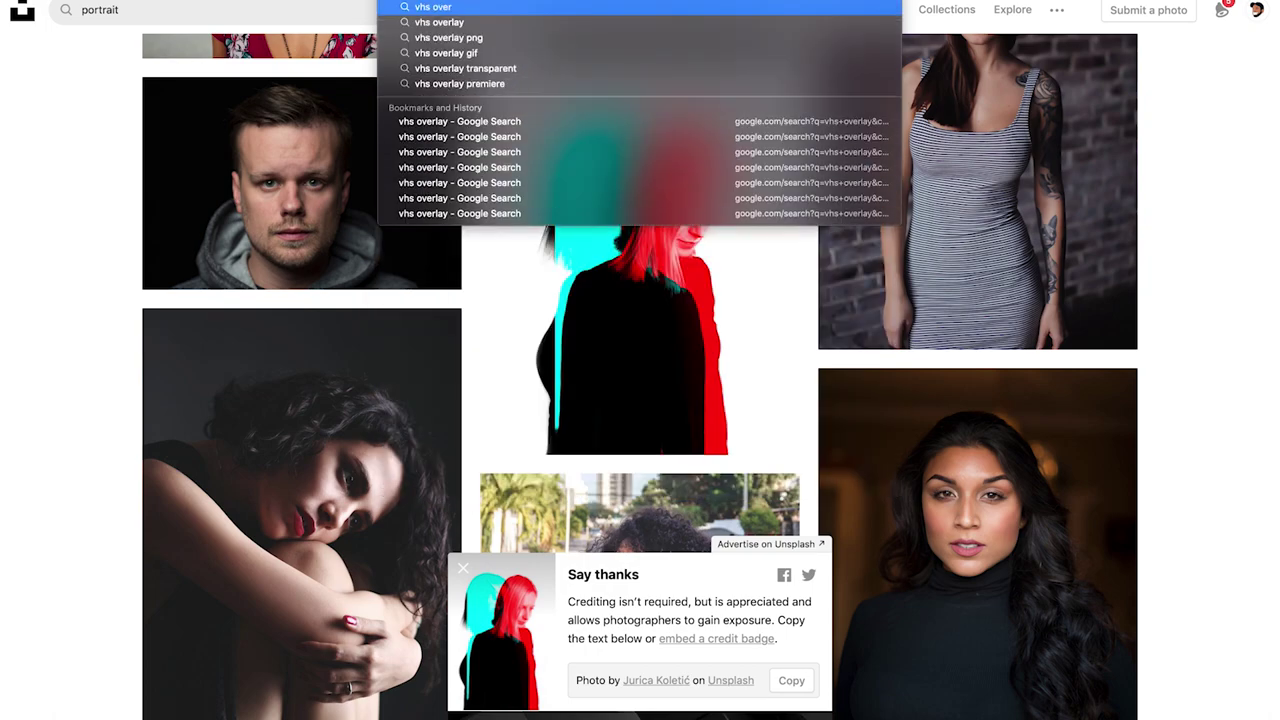
type("lay")
key("Return")
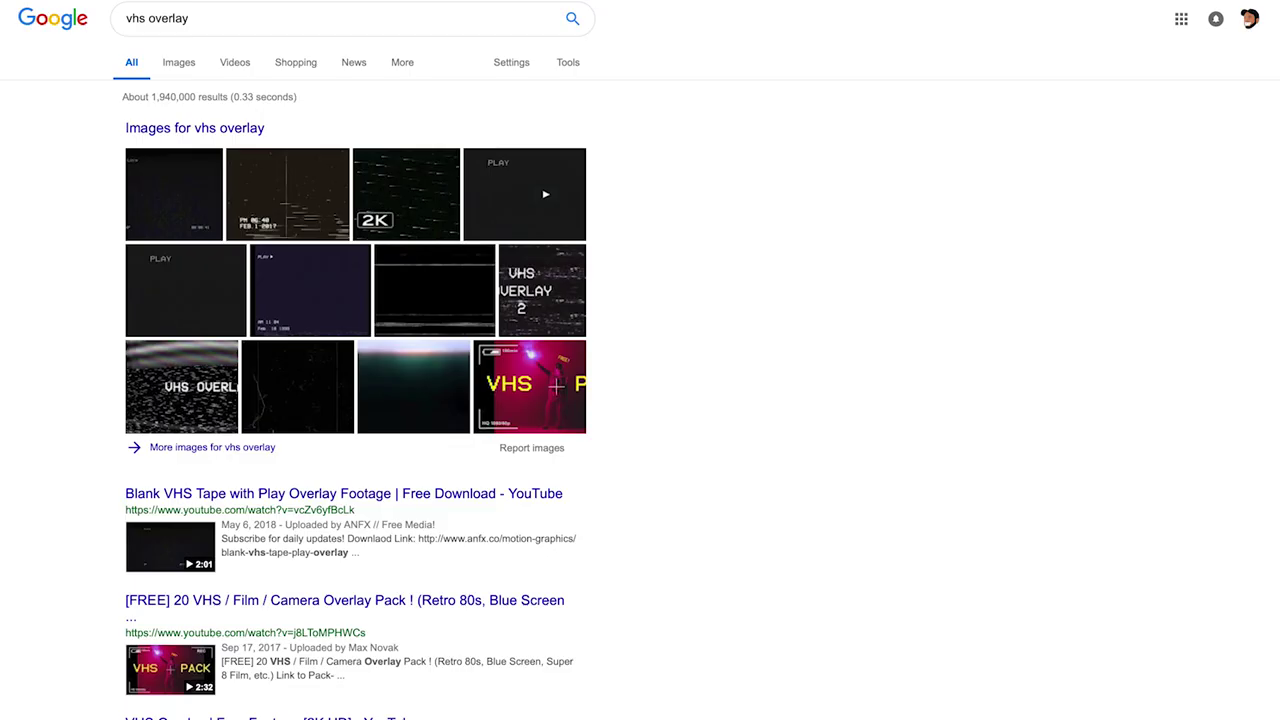
left_click(179, 63)
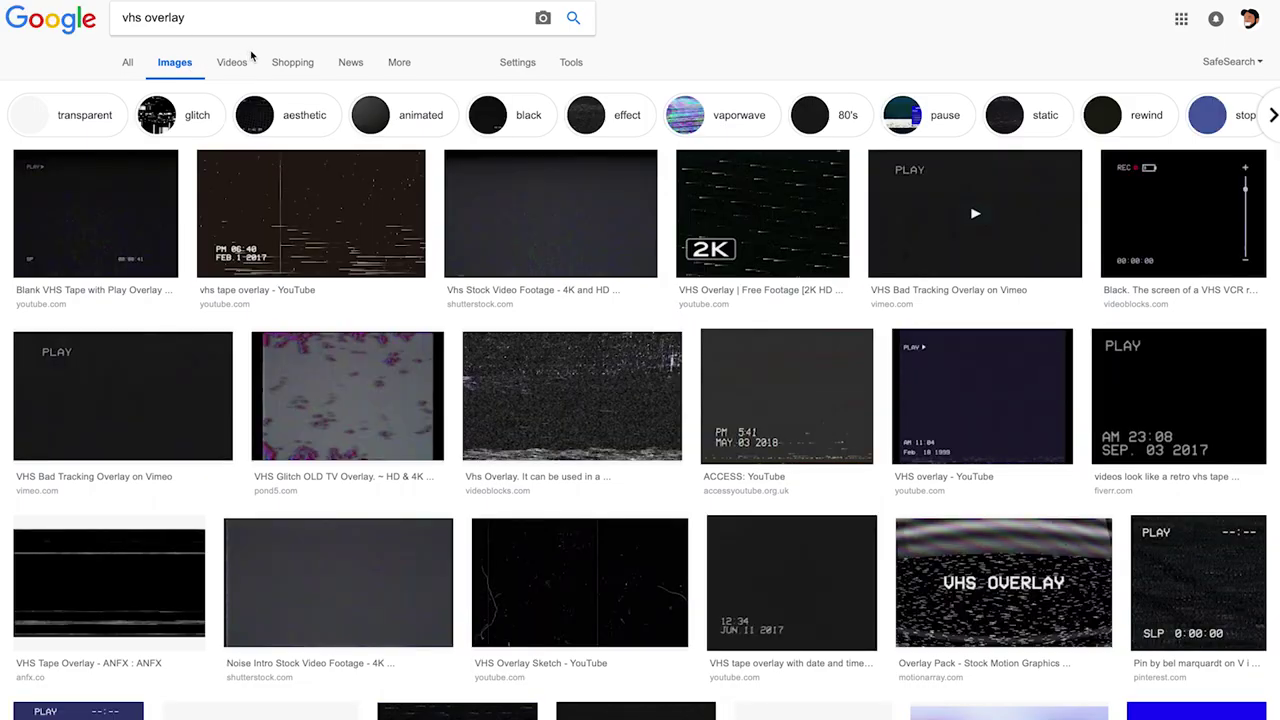
scroll(706, 373, "down", 3)
scroll(706, 373, "down", 1)
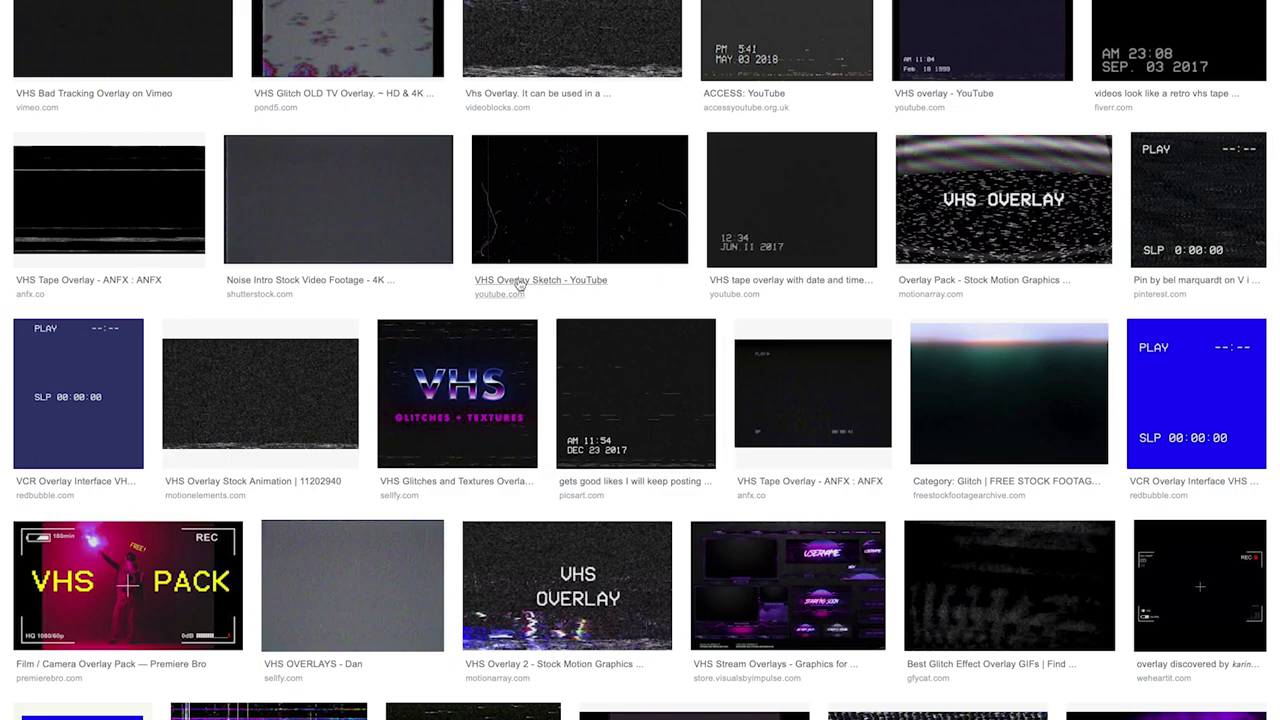
left_click(574, 211)
Browse related overlay images, then reopen the first VHS overlay result's preview.
left_click(950, 434)
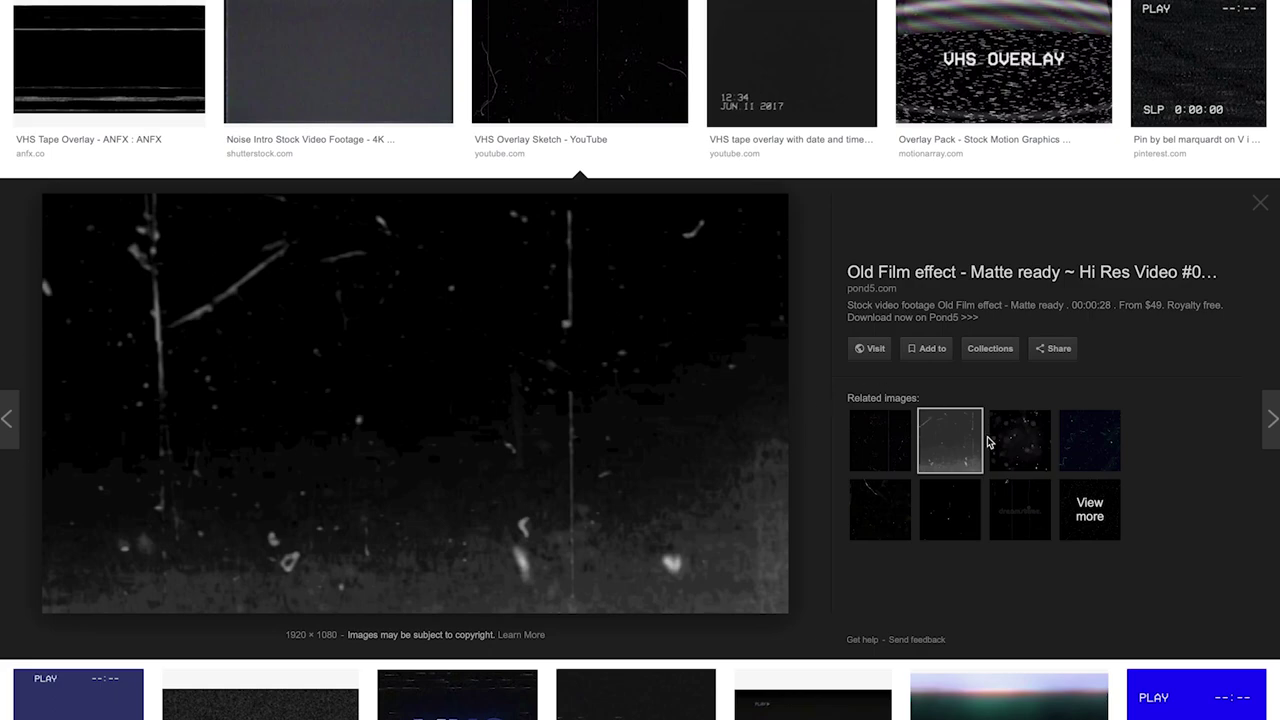
left_click(1090, 508)
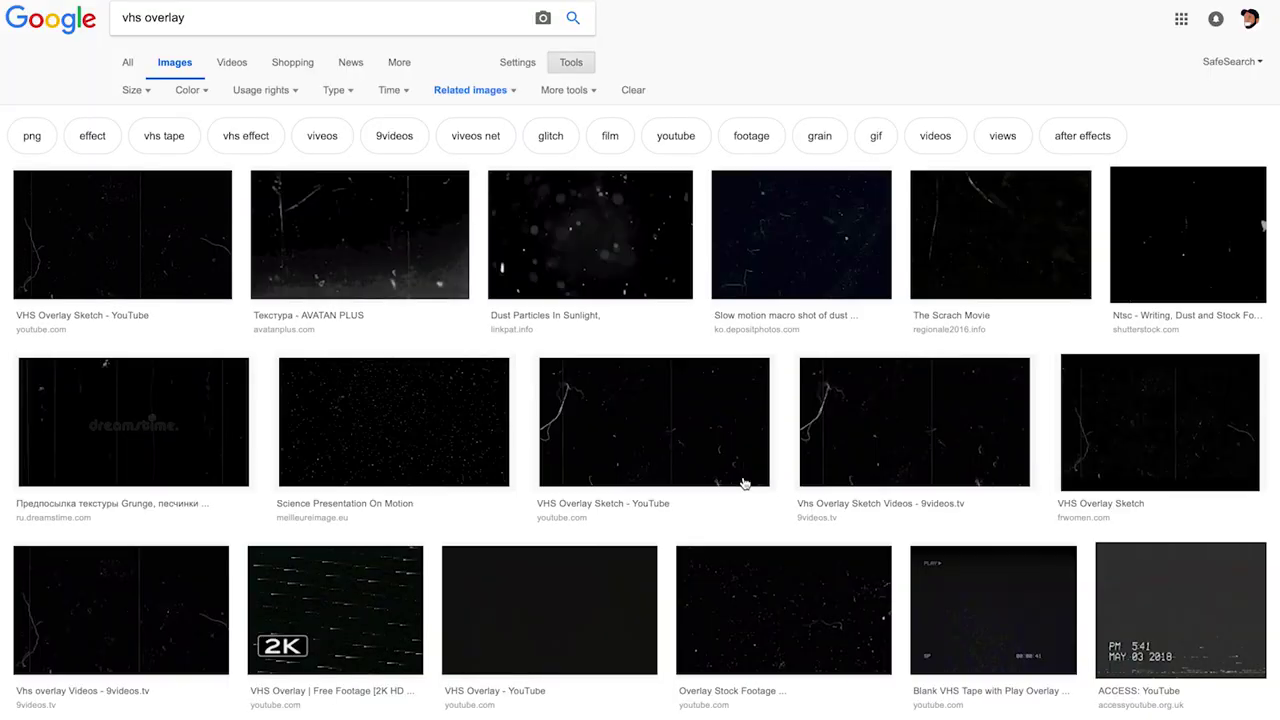
scroll(743, 484, "down", 3)
scroll(743, 484, "down", 1)
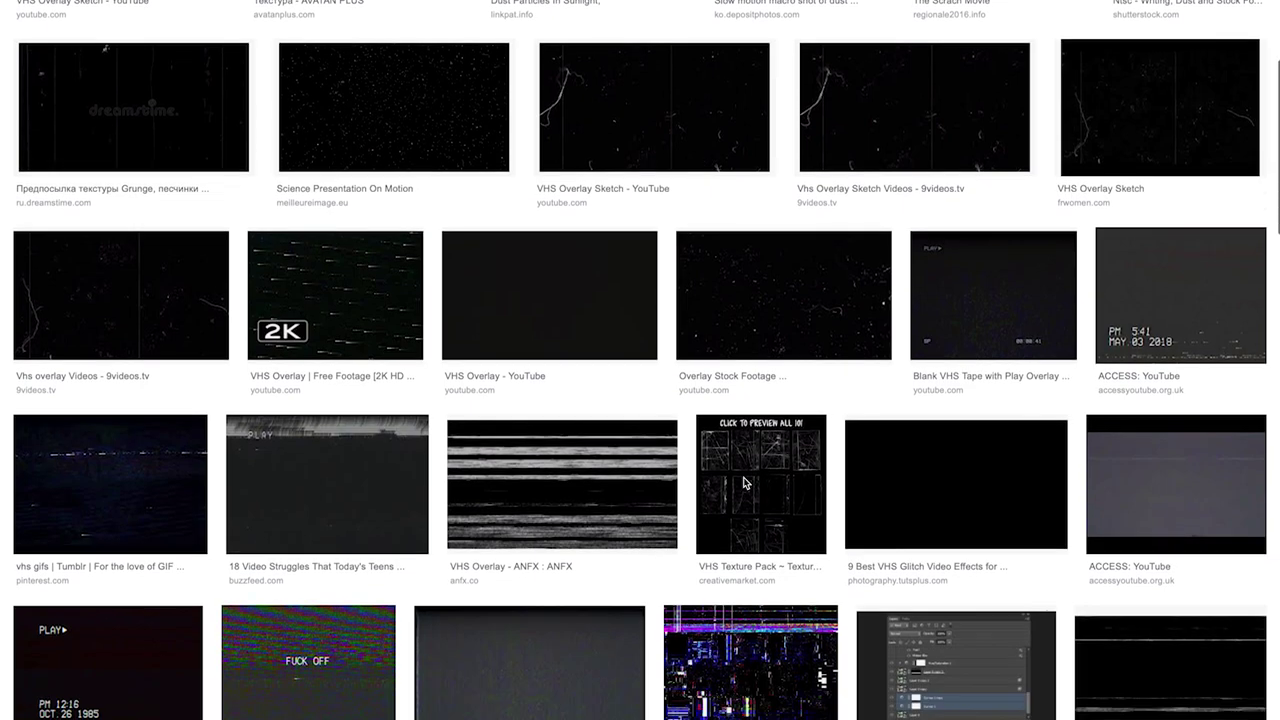
scroll(743, 484, "down", 2)
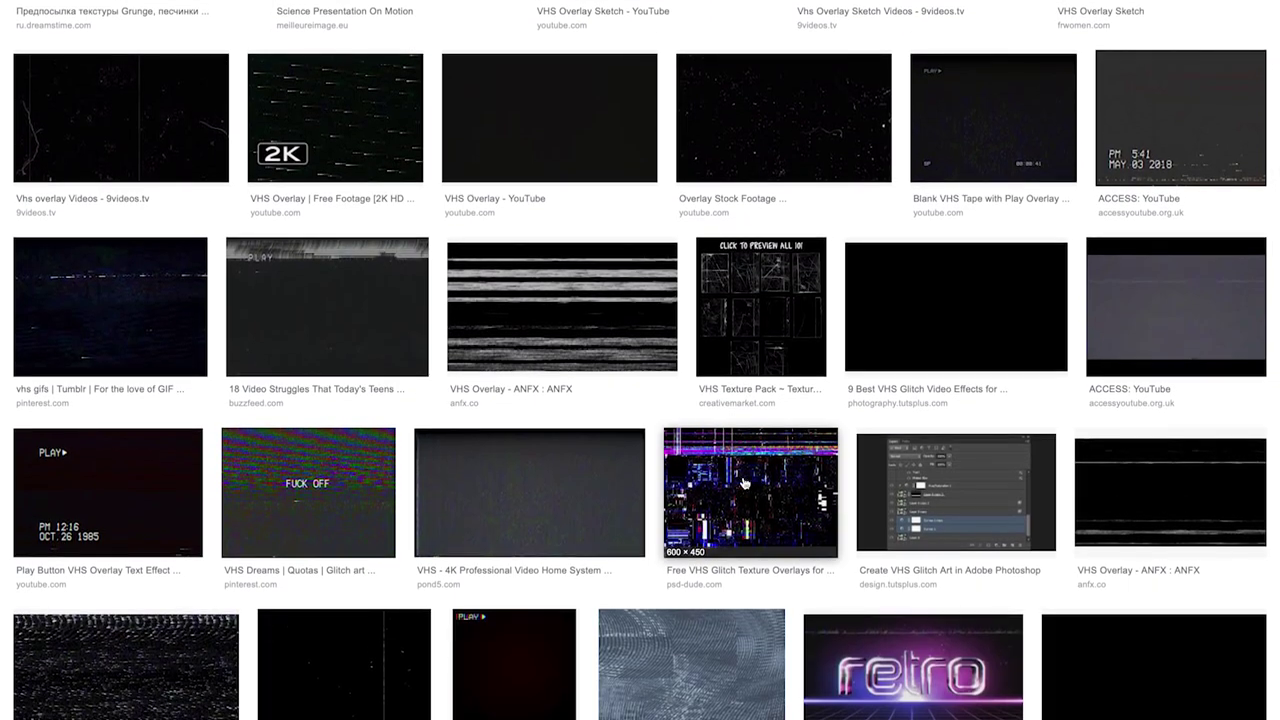
scroll(743, 484, "up", 4)
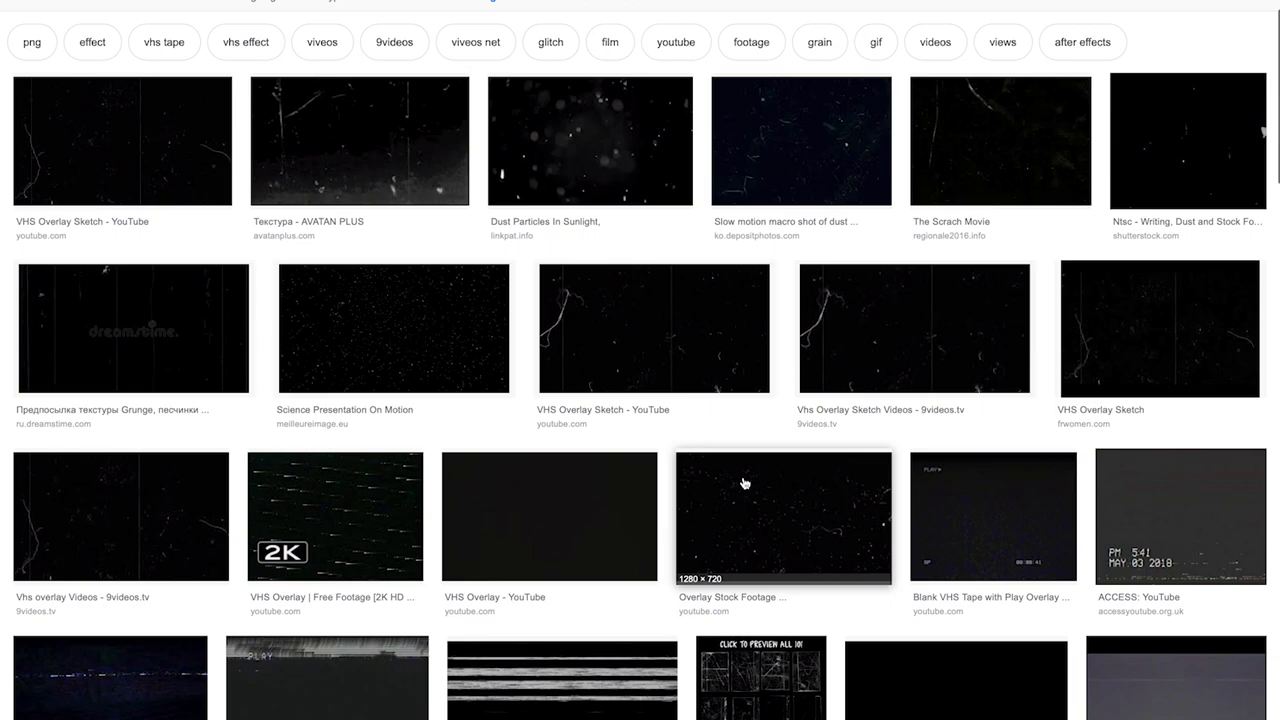
scroll(743, 484, "up", 1)
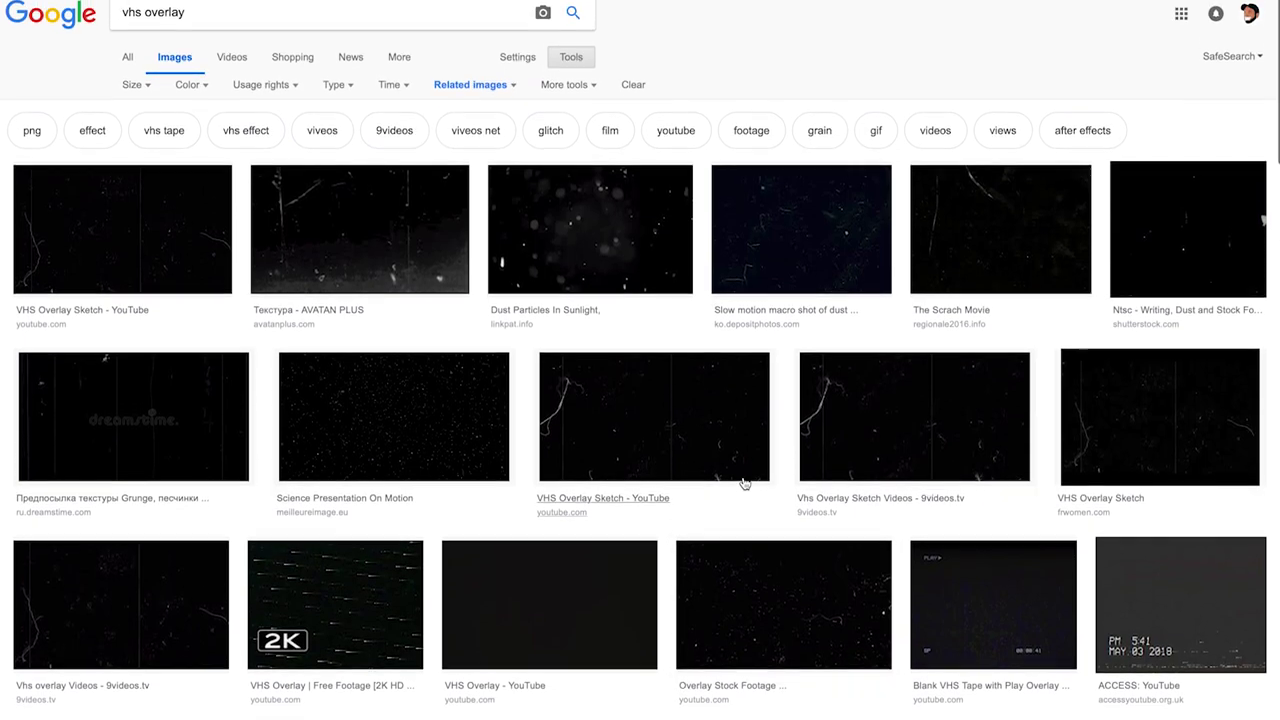
scroll(743, 484, "down", 1)
scroll(743, 483, "down", 1)
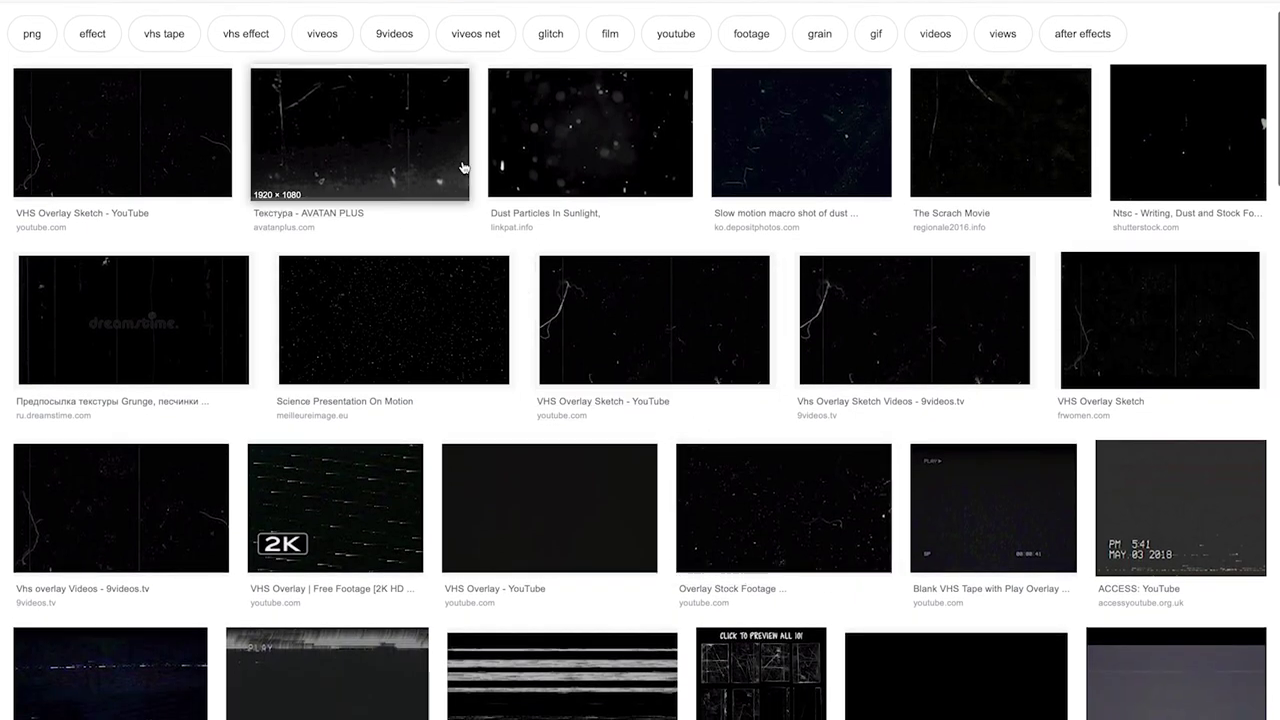
scroll(963, 414, "down", 10)
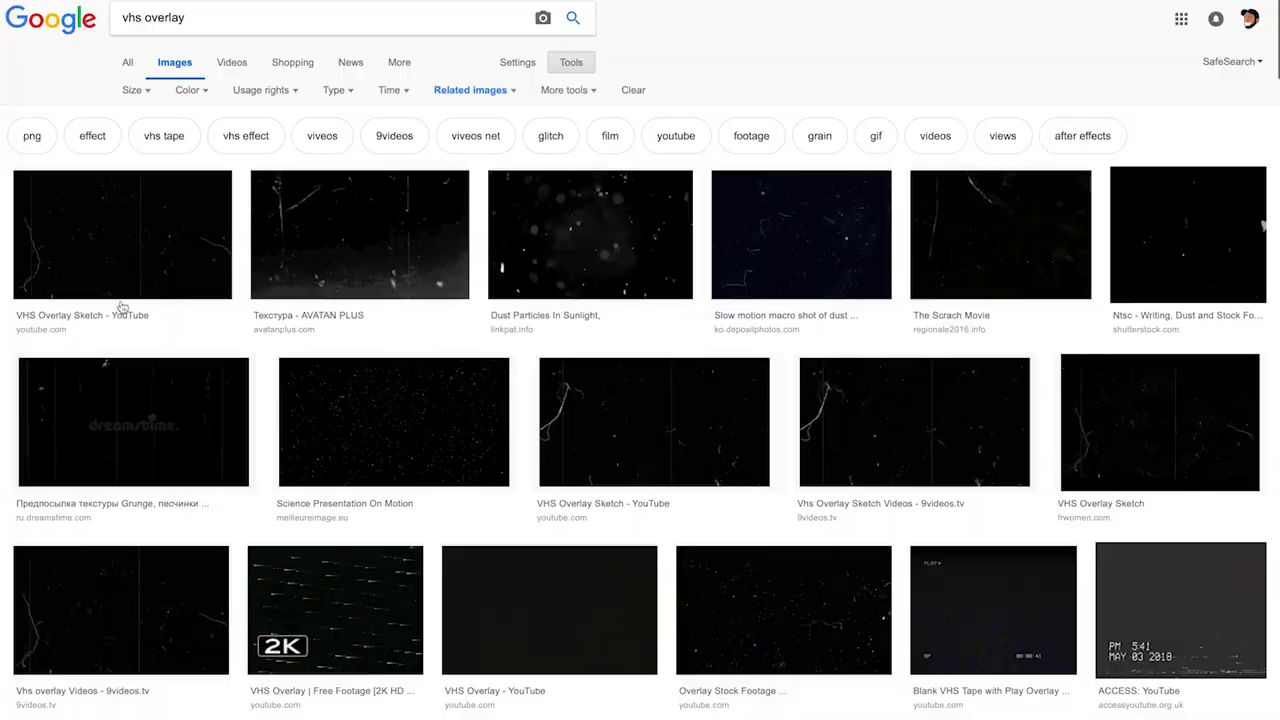
left_click(114, 241)
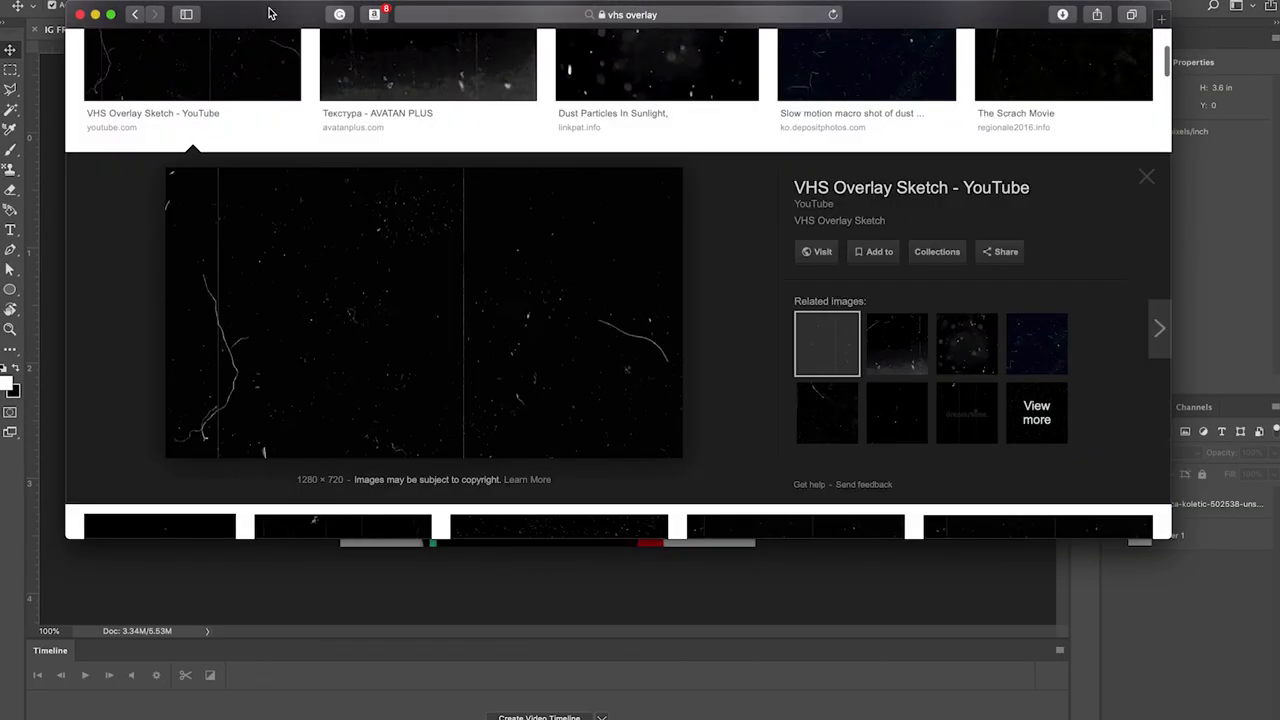
Drop the VHS scratch image onto the canvas as Layer 2, stretched to fill the 3.6-inch square.
left_click_drag(268, 13, 775, 13)
left_click_drag(884, 294, 507, 246)
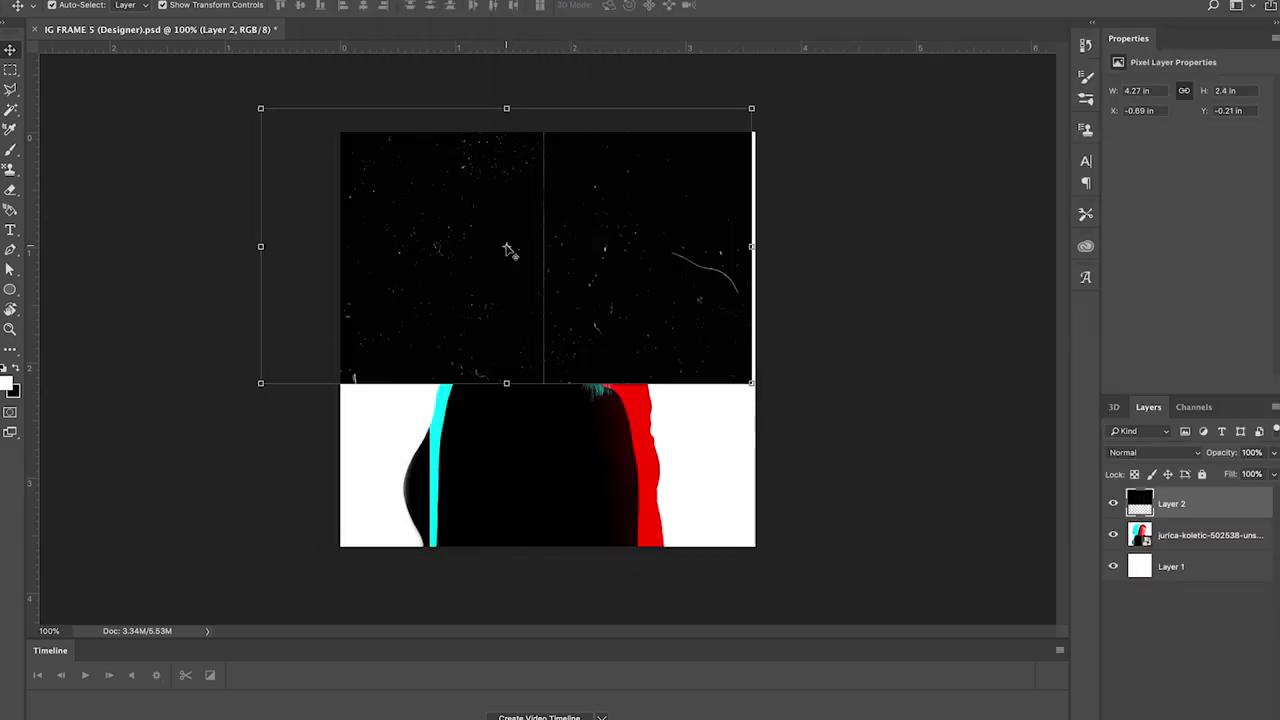
left_click_drag(751, 382, 802, 412)
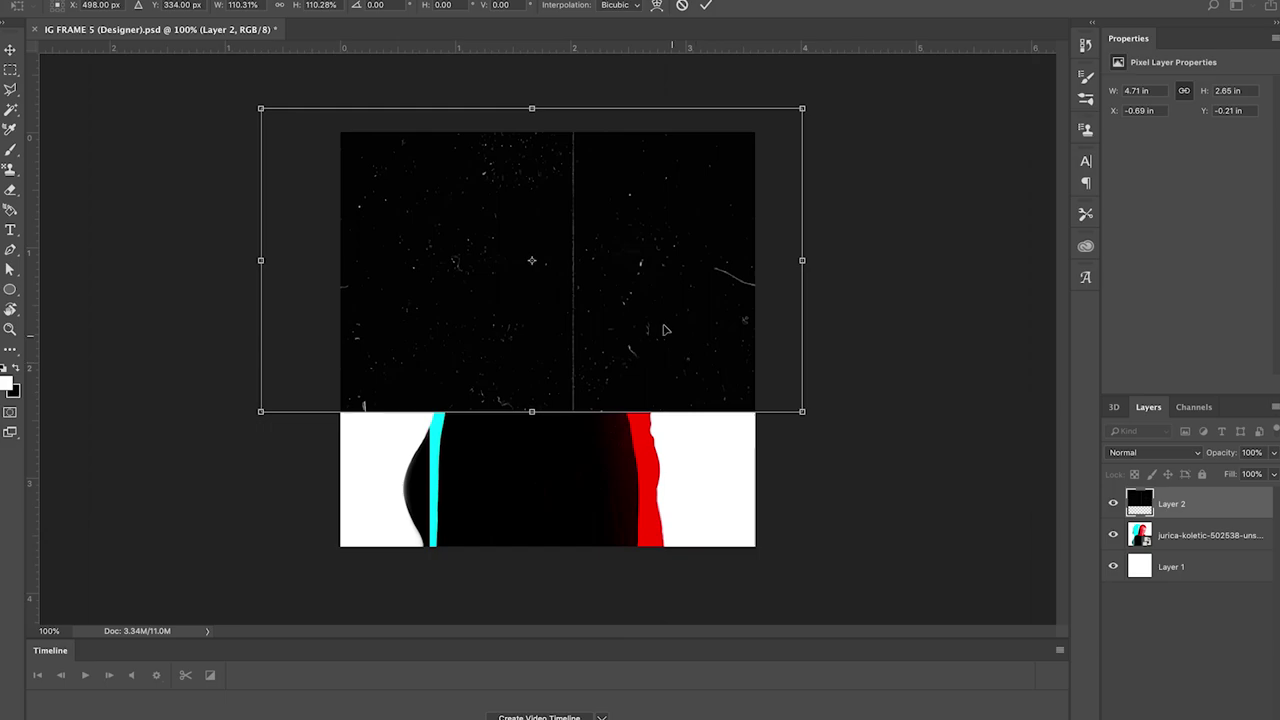
left_click_drag(666, 335, 681, 380)
left_click_drag(275, 155, 340, 131)
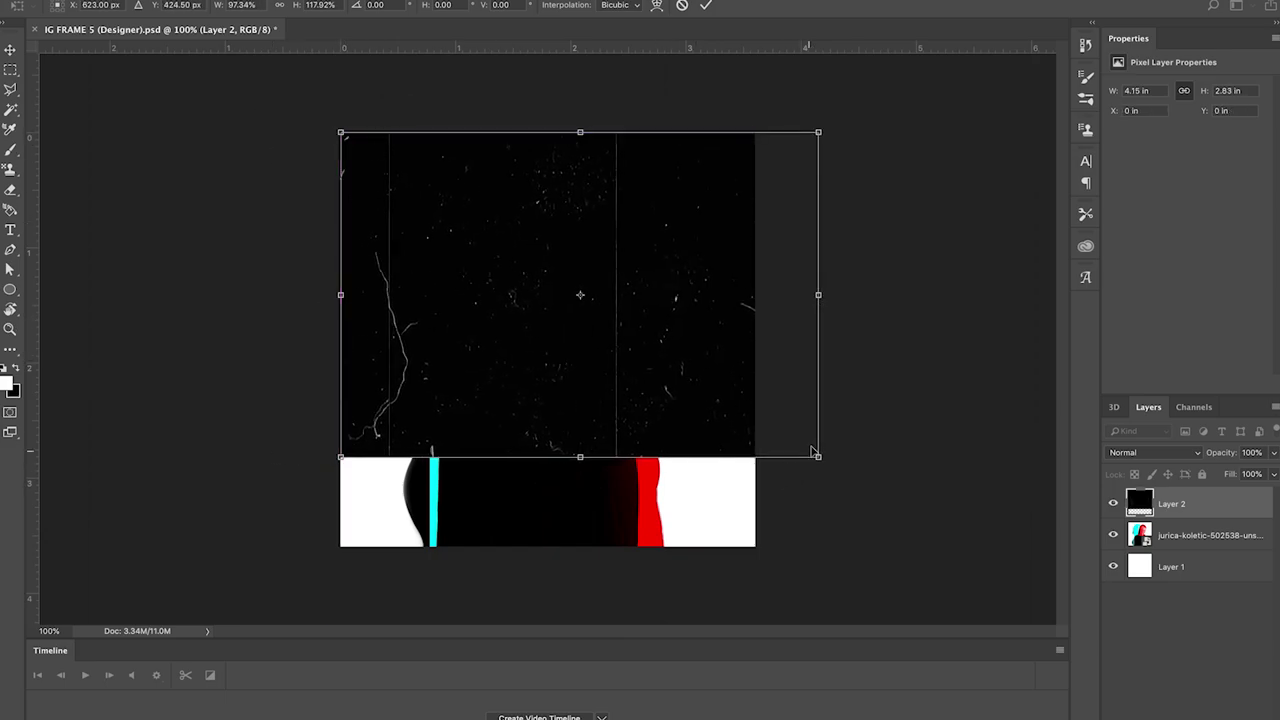
left_click_drag(821, 459, 758, 443)
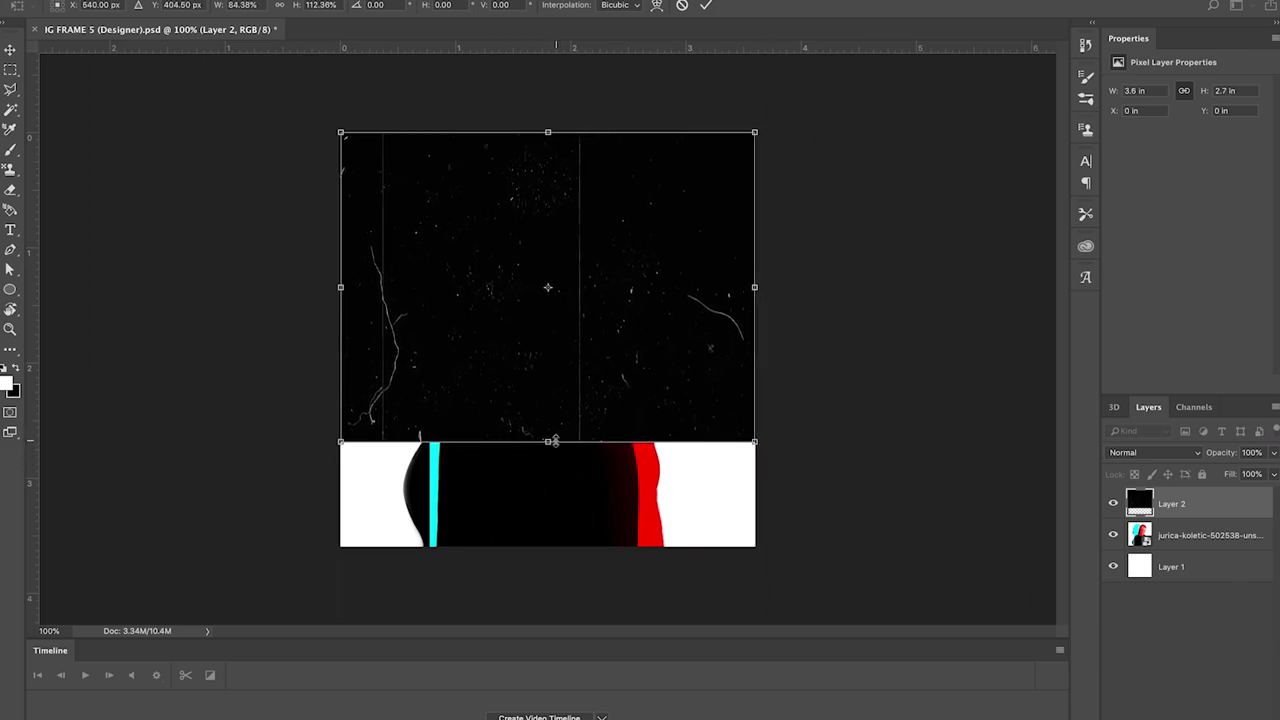
left_click_drag(552, 441, 532, 545)
key("Return")
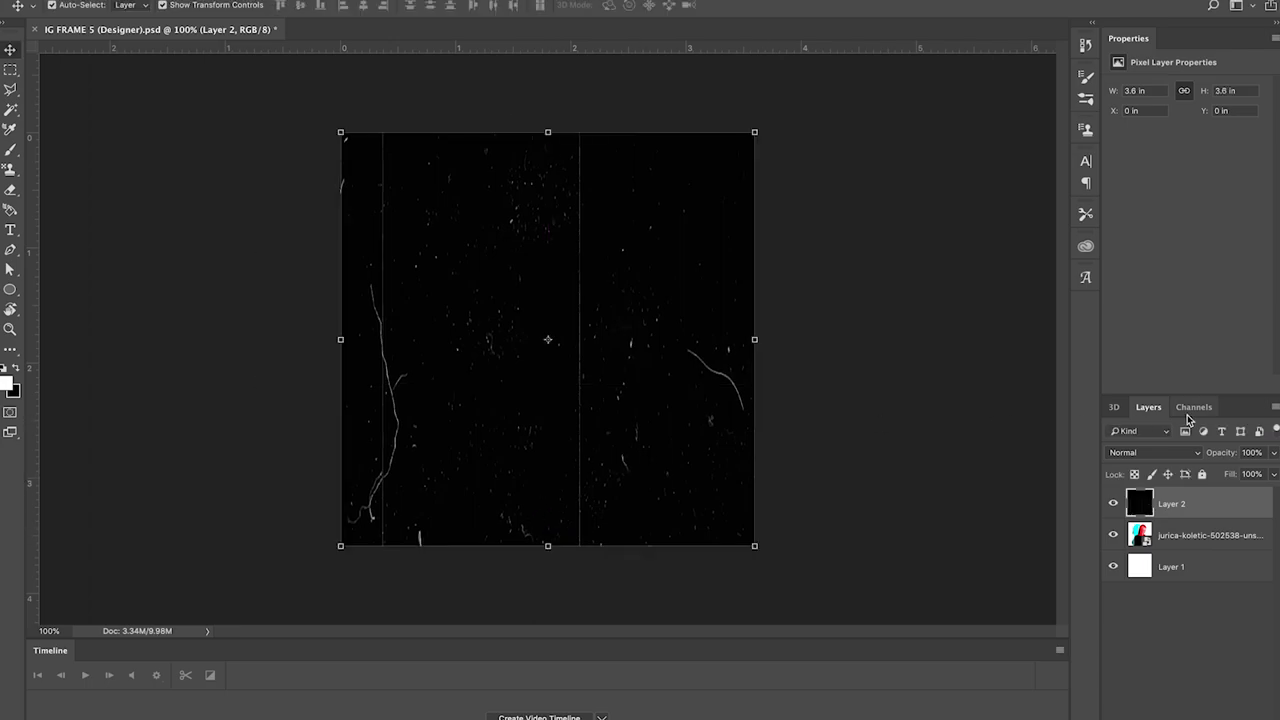
left_click(1136, 457)
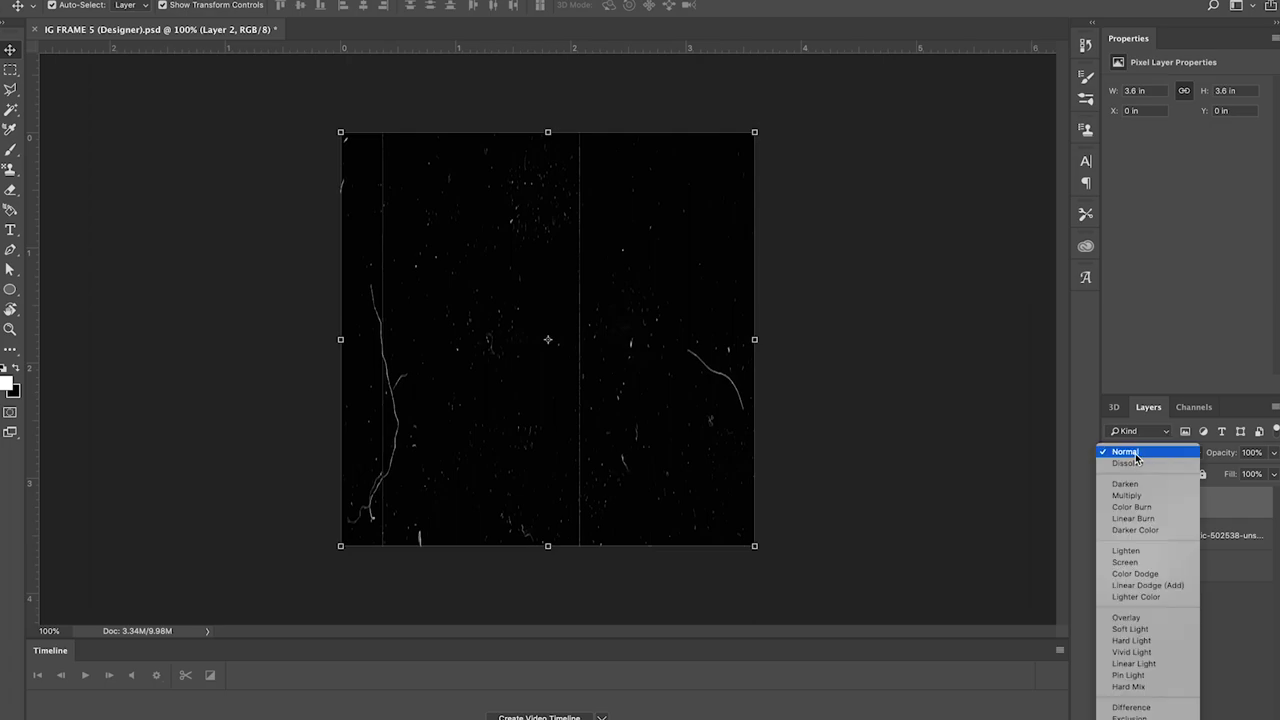
Set Layer 2's blend mode to Screen and deselect the layer.
left_click(1125, 562)
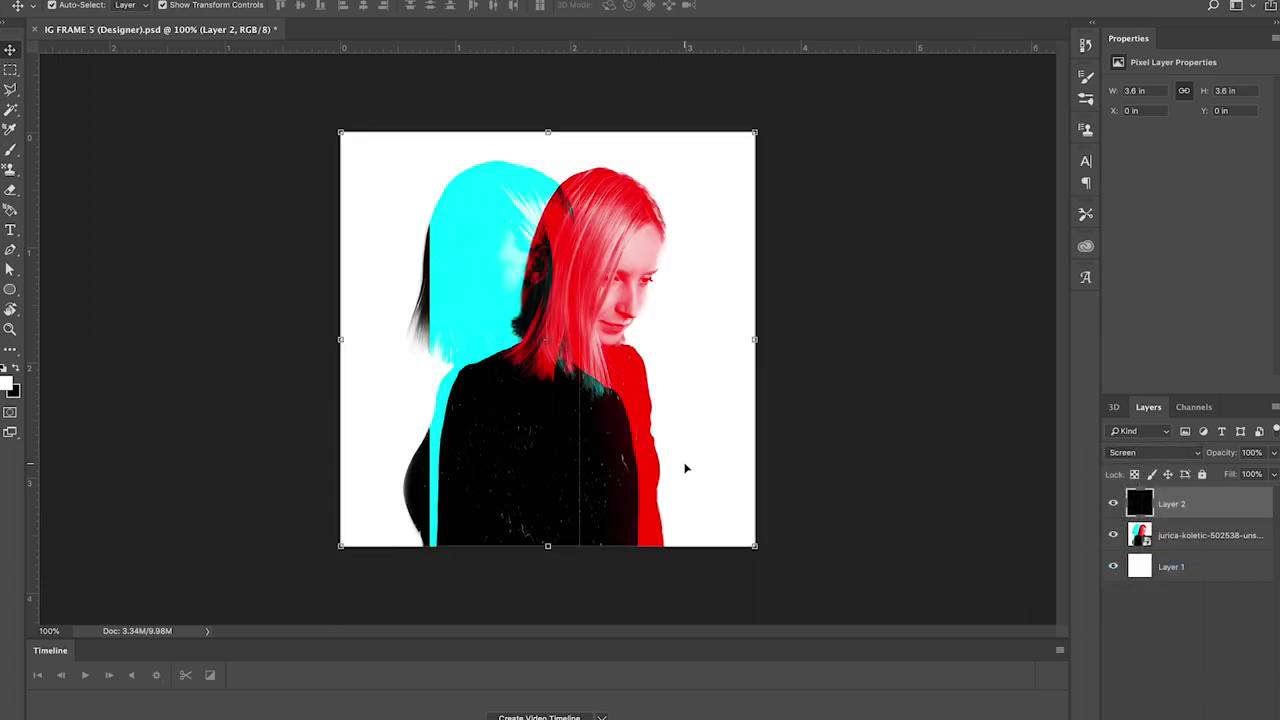
left_click(909, 374)
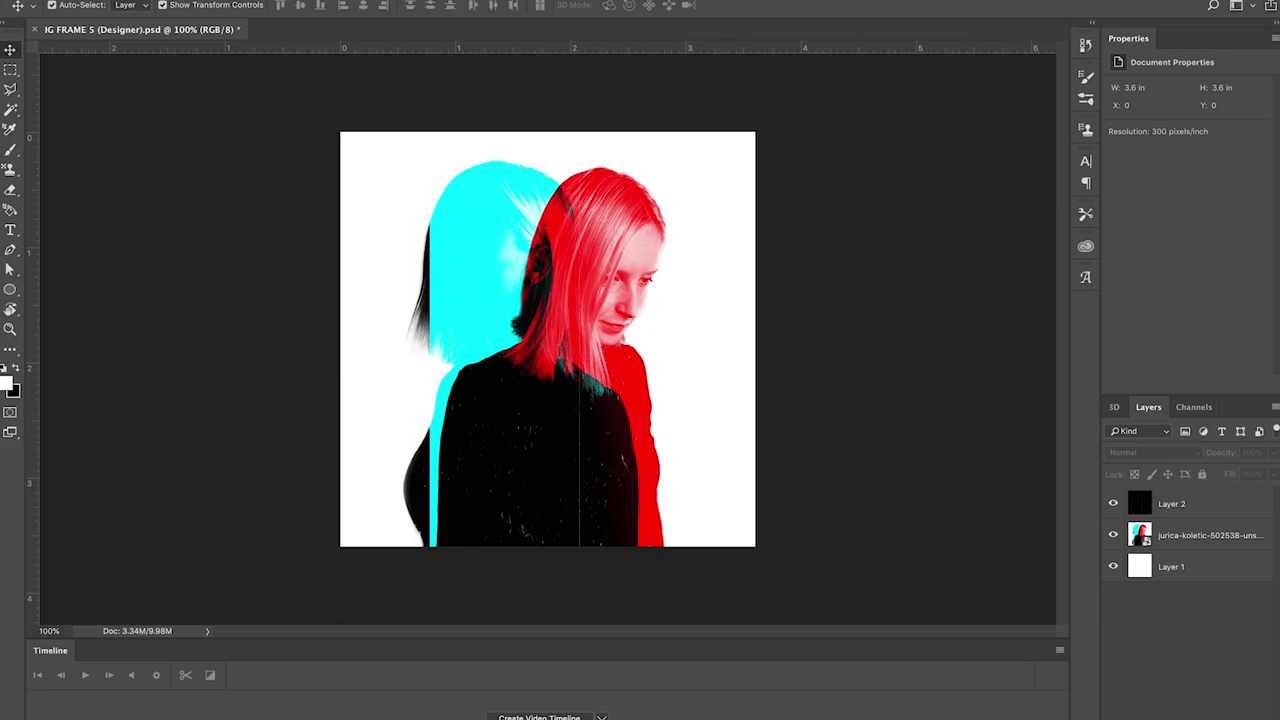
mouse_move(580, 716)
Replace the search with 'grain overlay' and preview the dark 1000 × 584 film-grain texture.
left_click(91, 716)
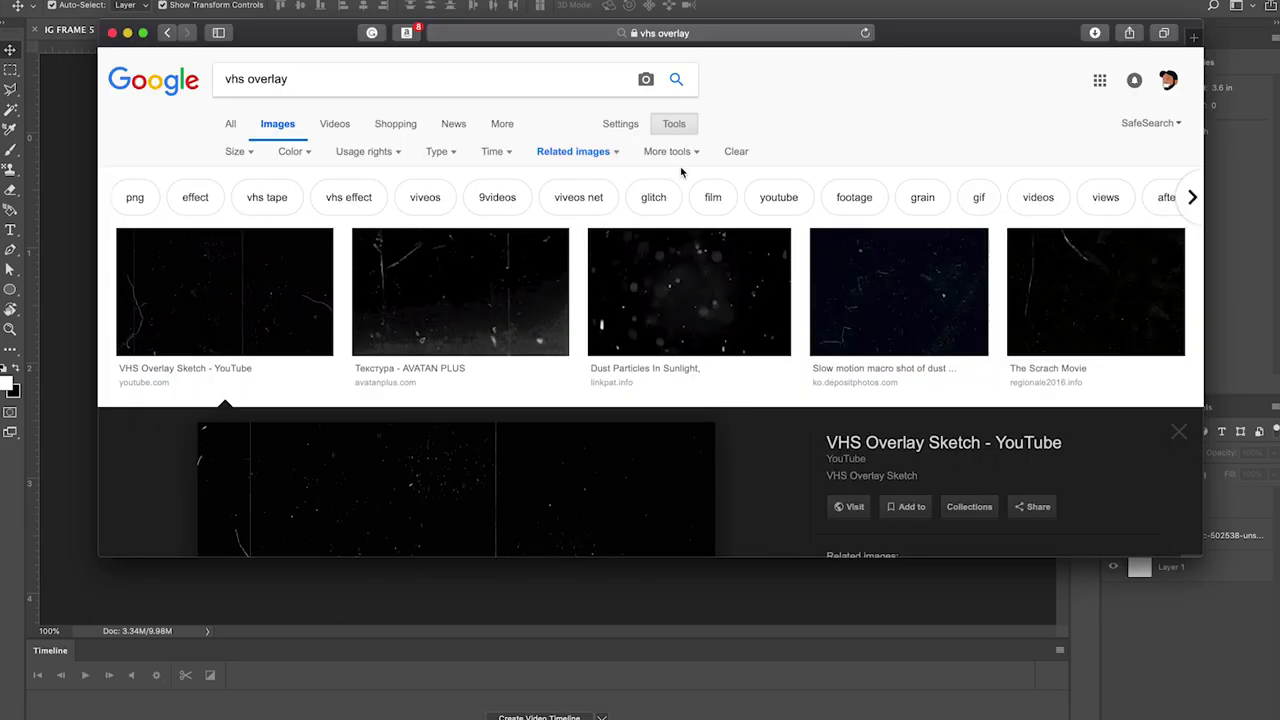
scroll(728, 331, "down", 5)
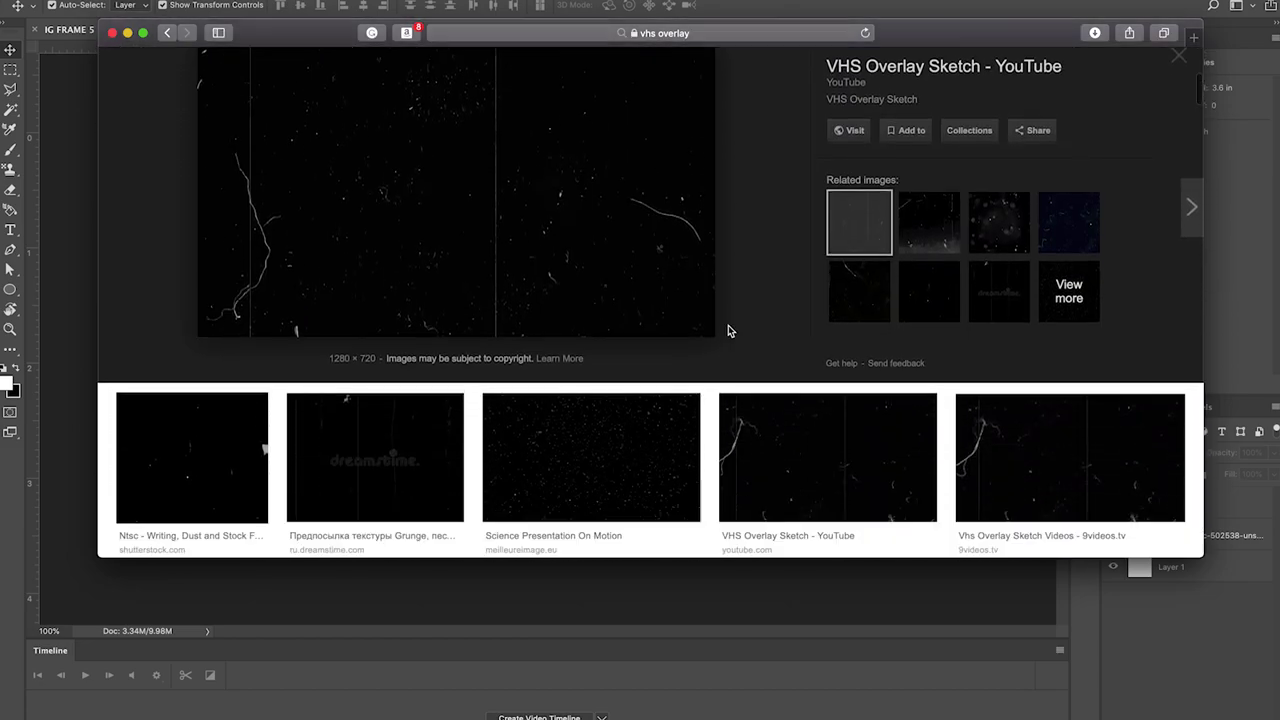
scroll(730, 331, "up", 5)
left_click(325, 89)
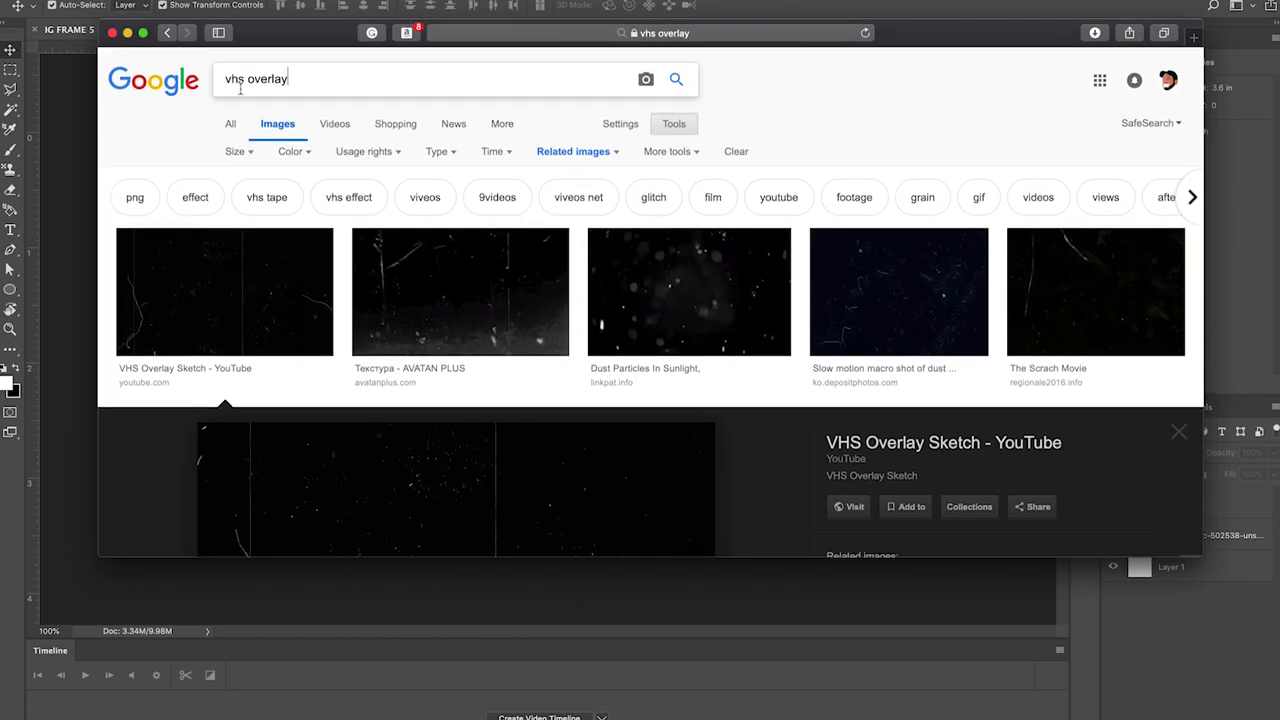
triple_click(224, 88)
key("BackSpace")
type("grain")
key("Down")
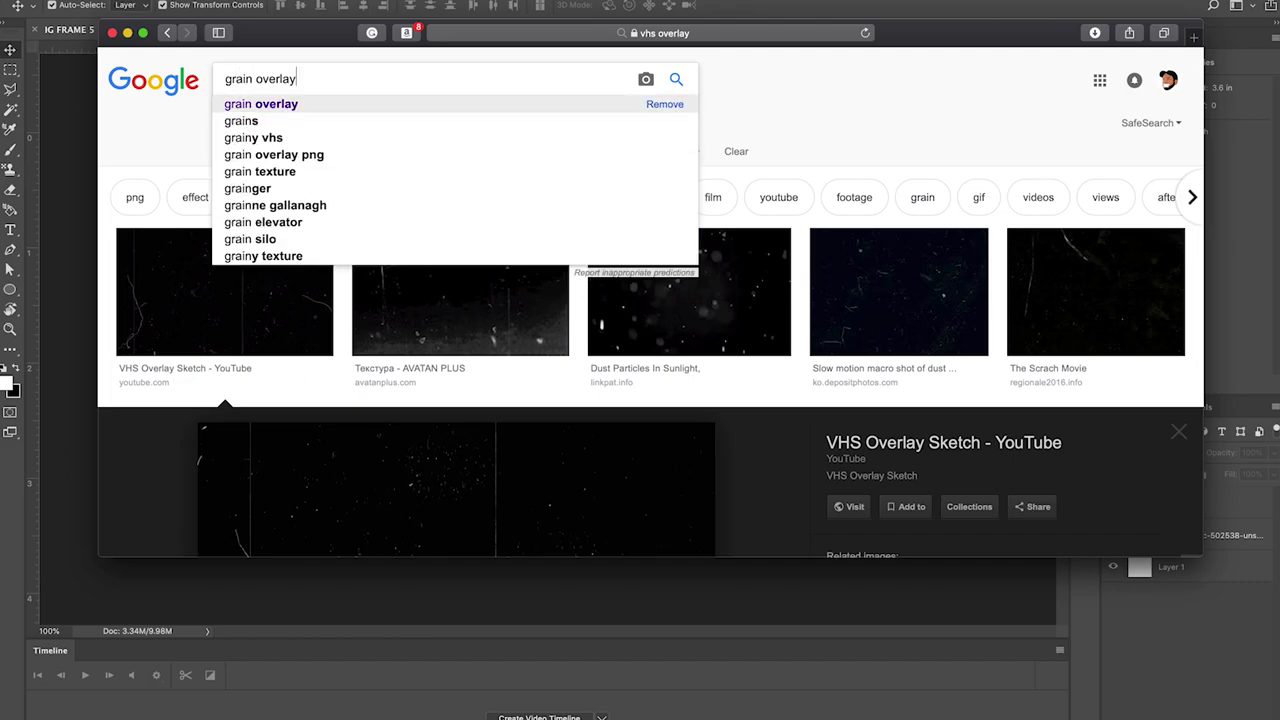
key("Return")
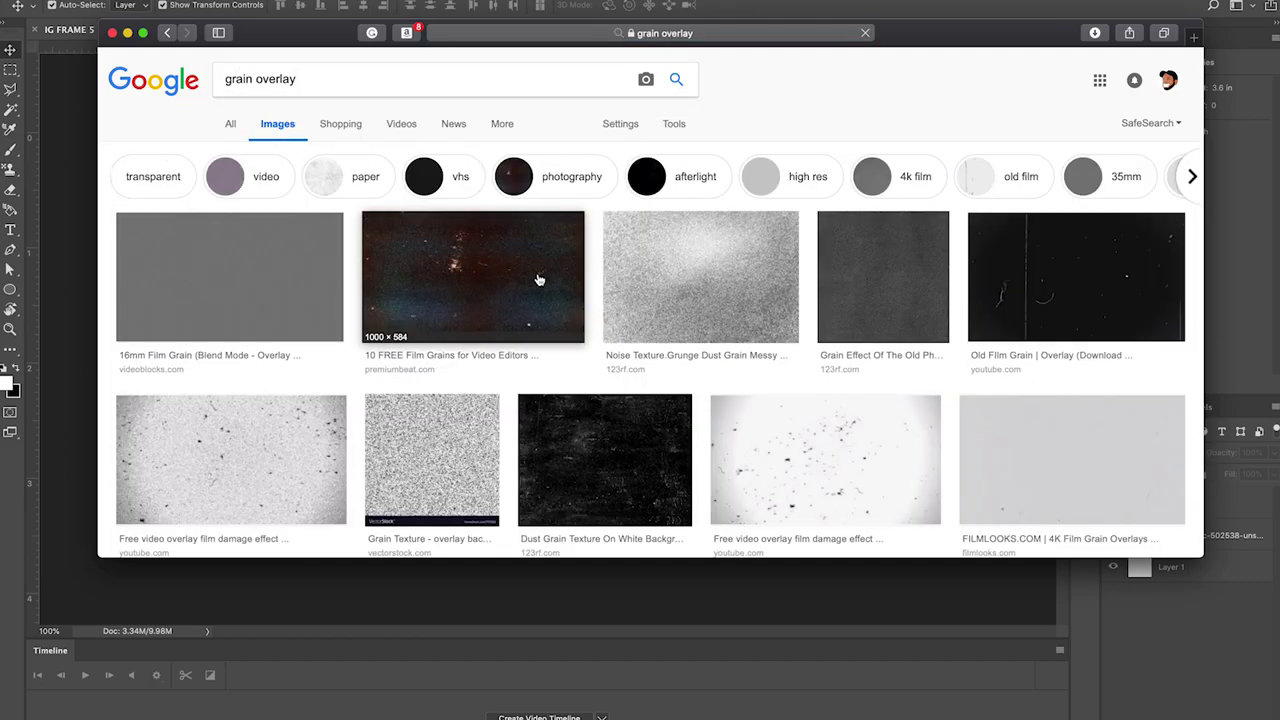
left_click(550, 285)
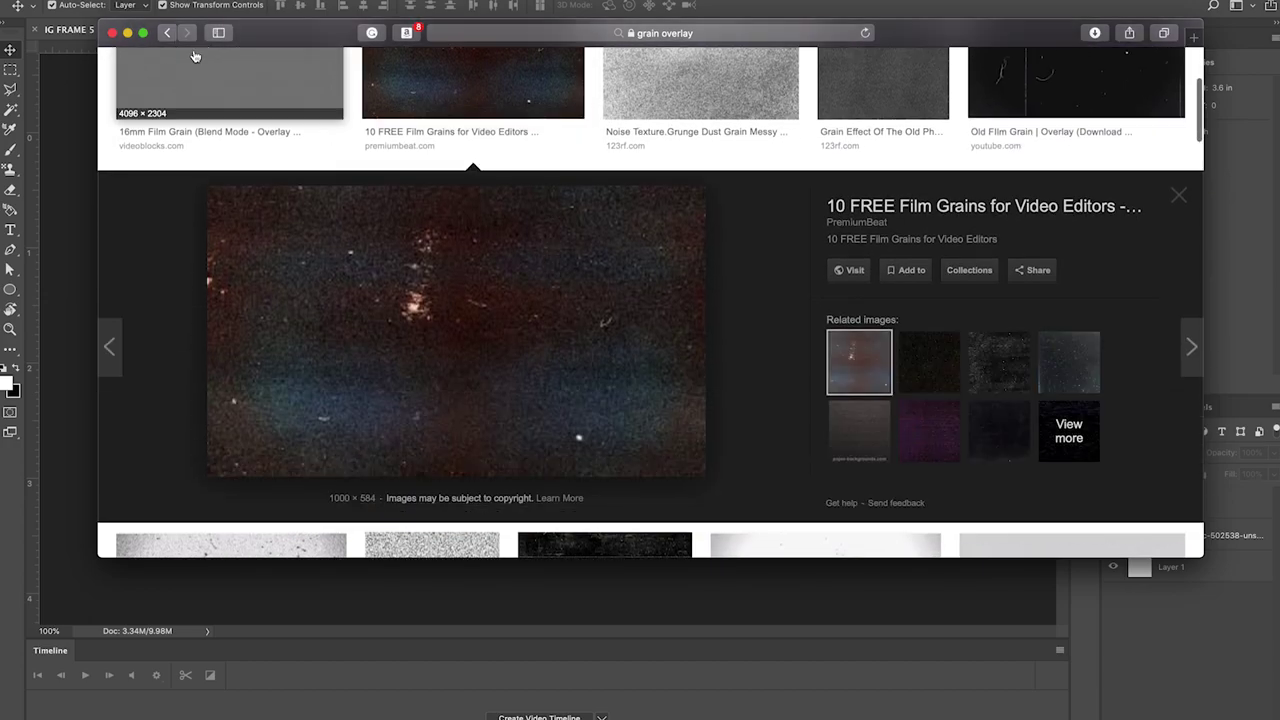
Drop the film-grain image onto the canvas and stretch it to the full canvas height.
left_click_drag(289, 48, 762, 36)
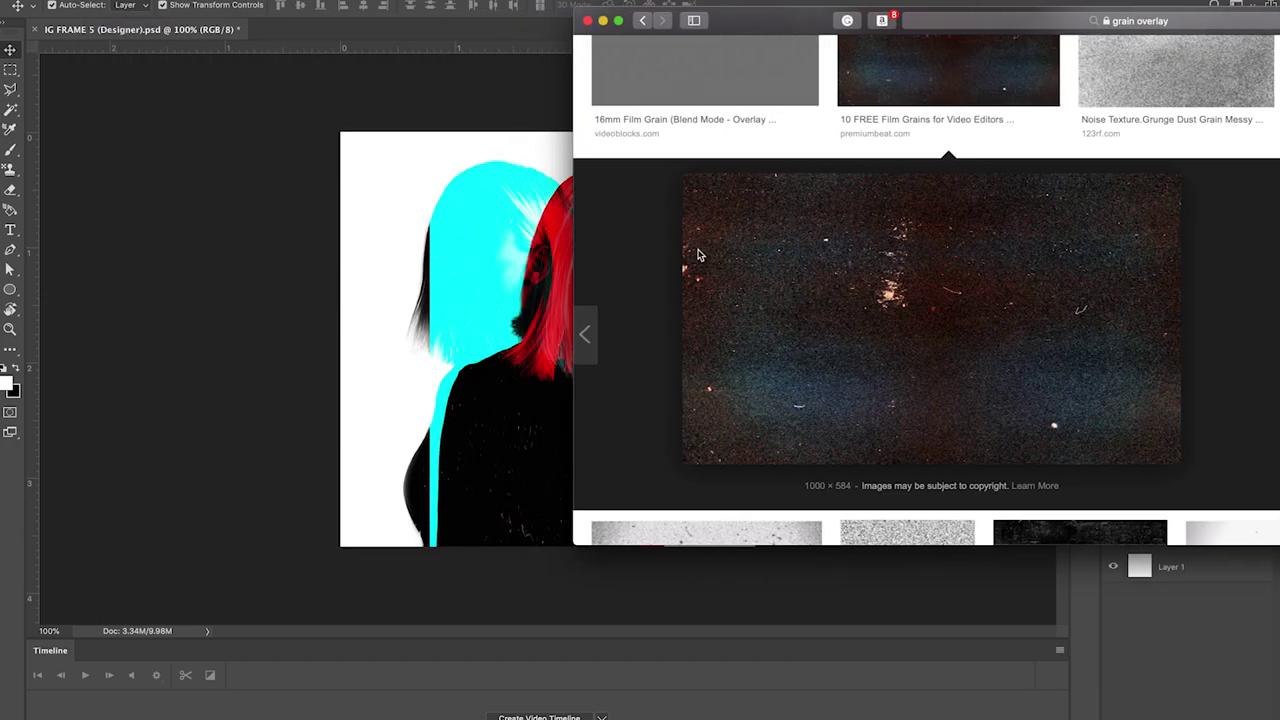
left_click_drag(702, 256, 487, 244)
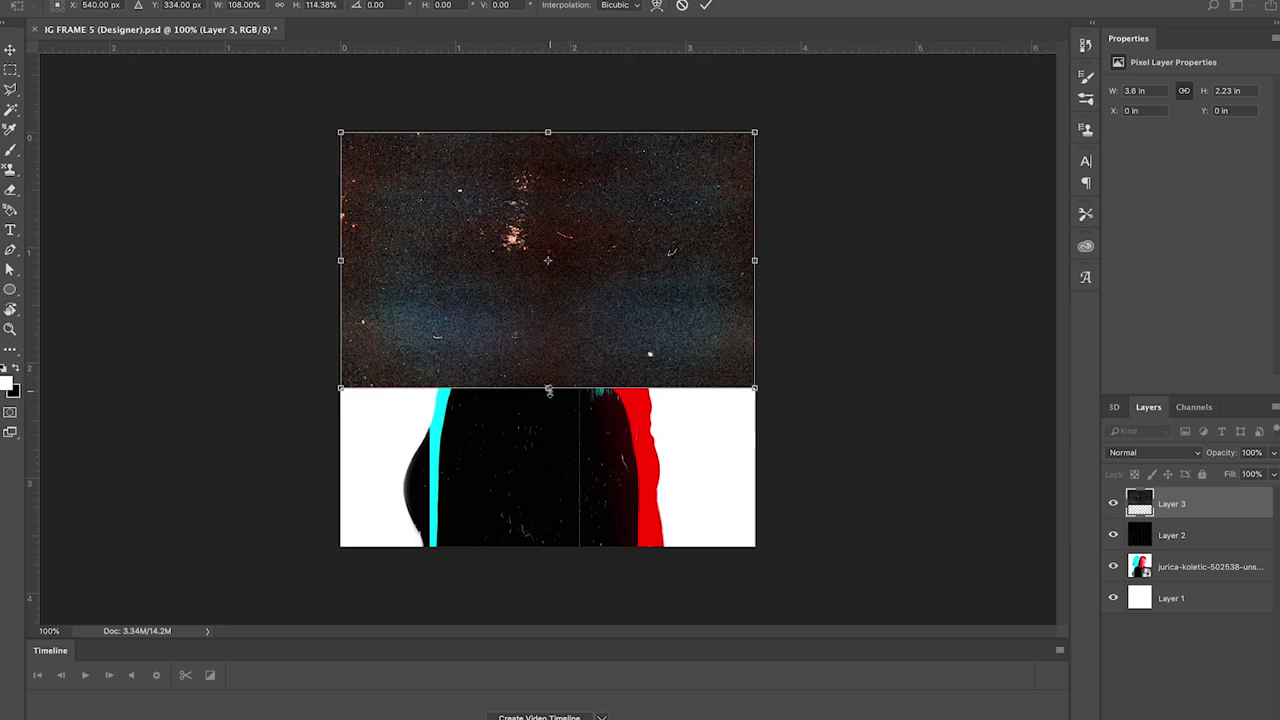
left_click_drag(547, 388, 547, 551)
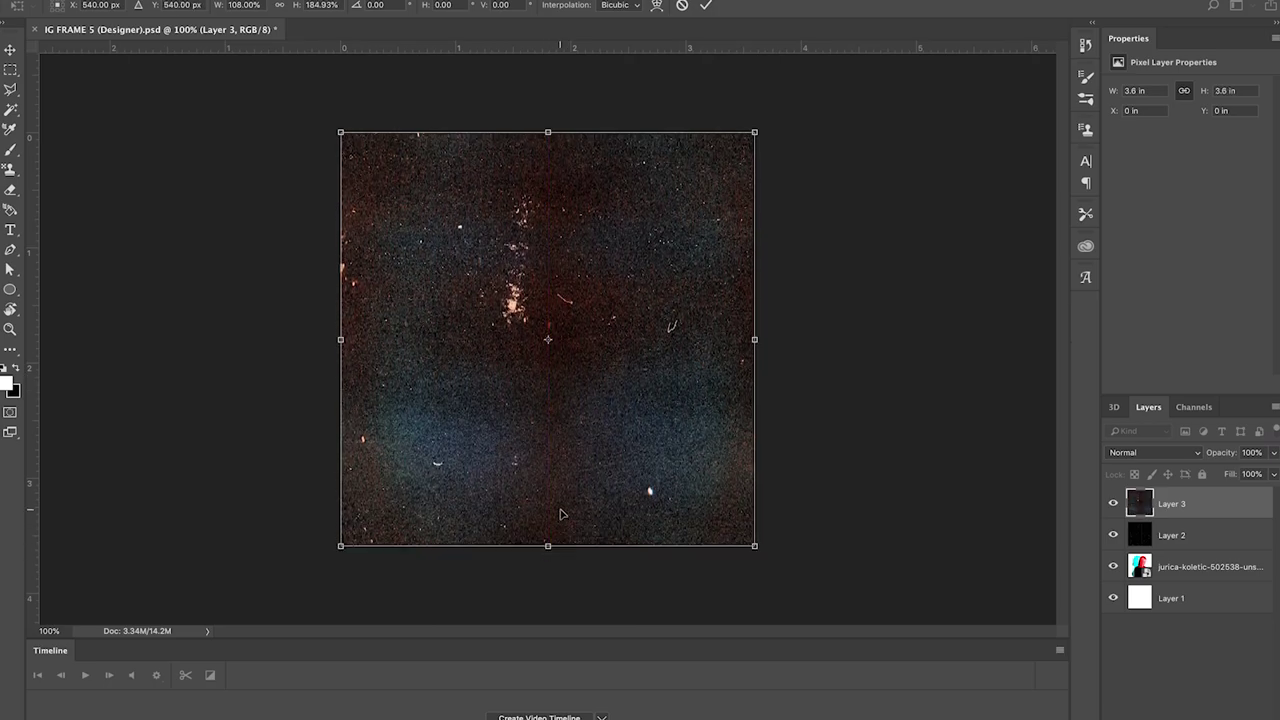
key("Return")
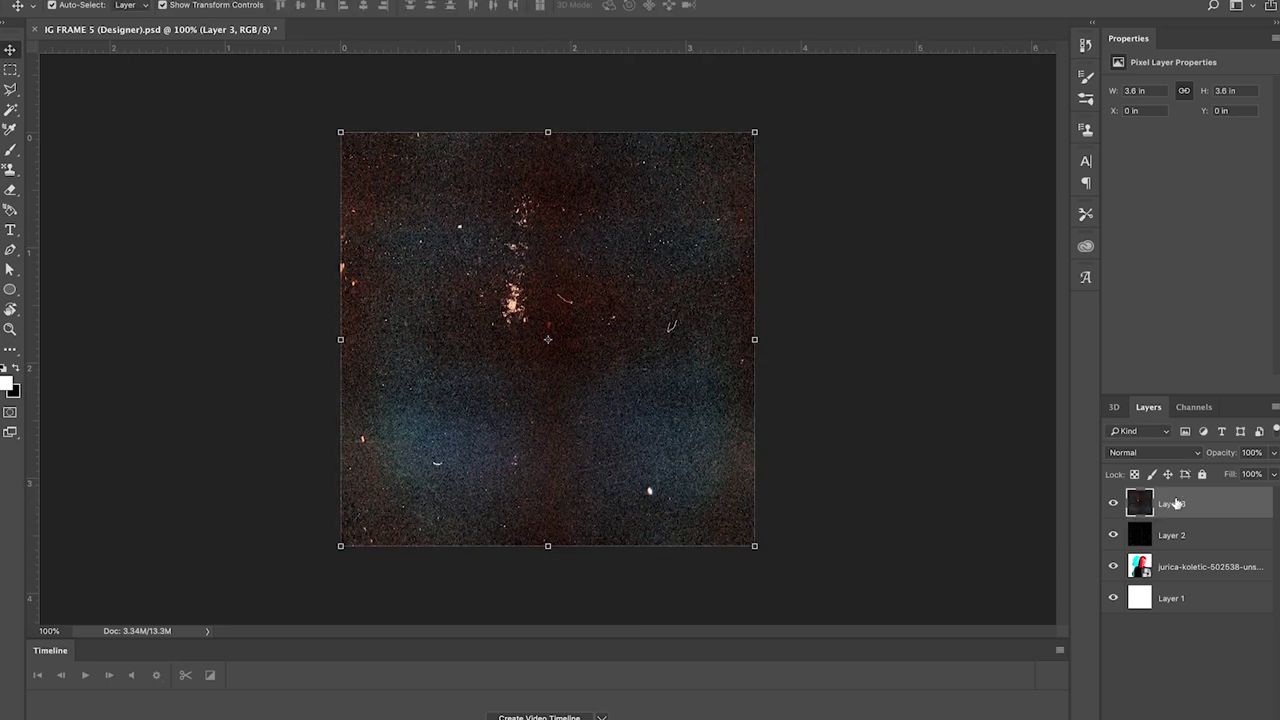
Set Layer 3's blend mode to Screen, then reselect Layer 3.
left_click(1166, 456)
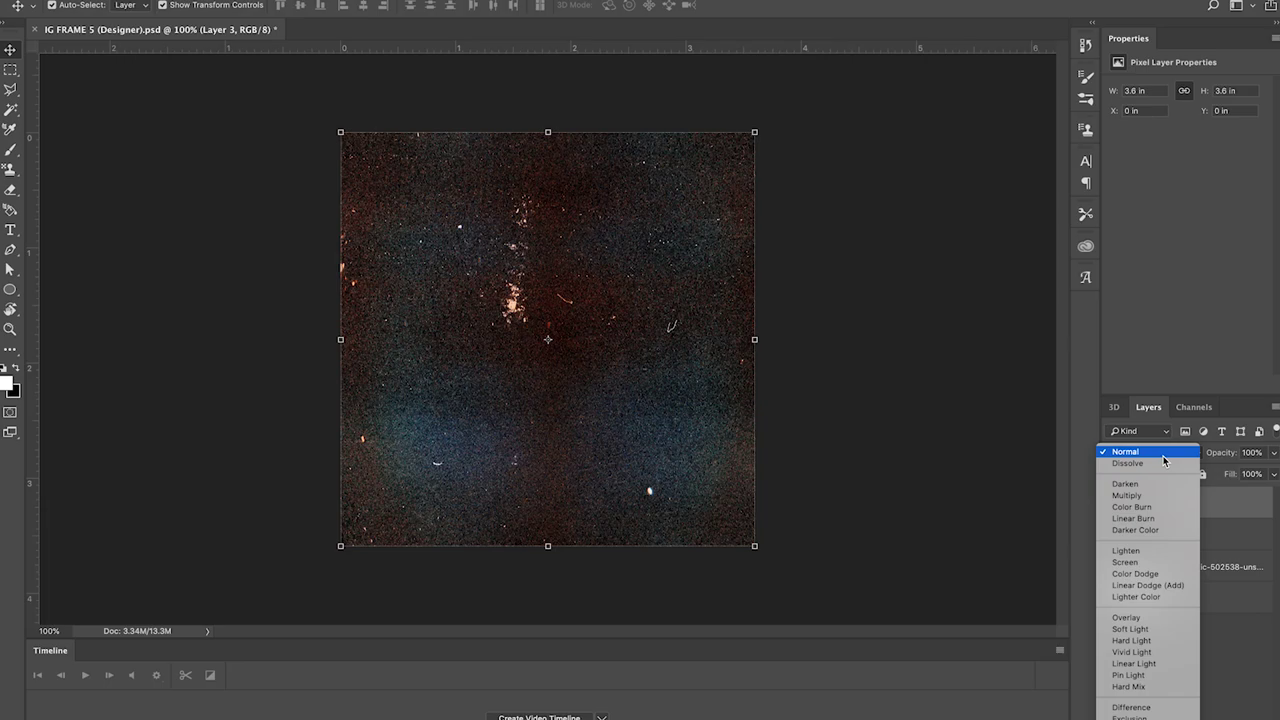
left_click(1140, 563)
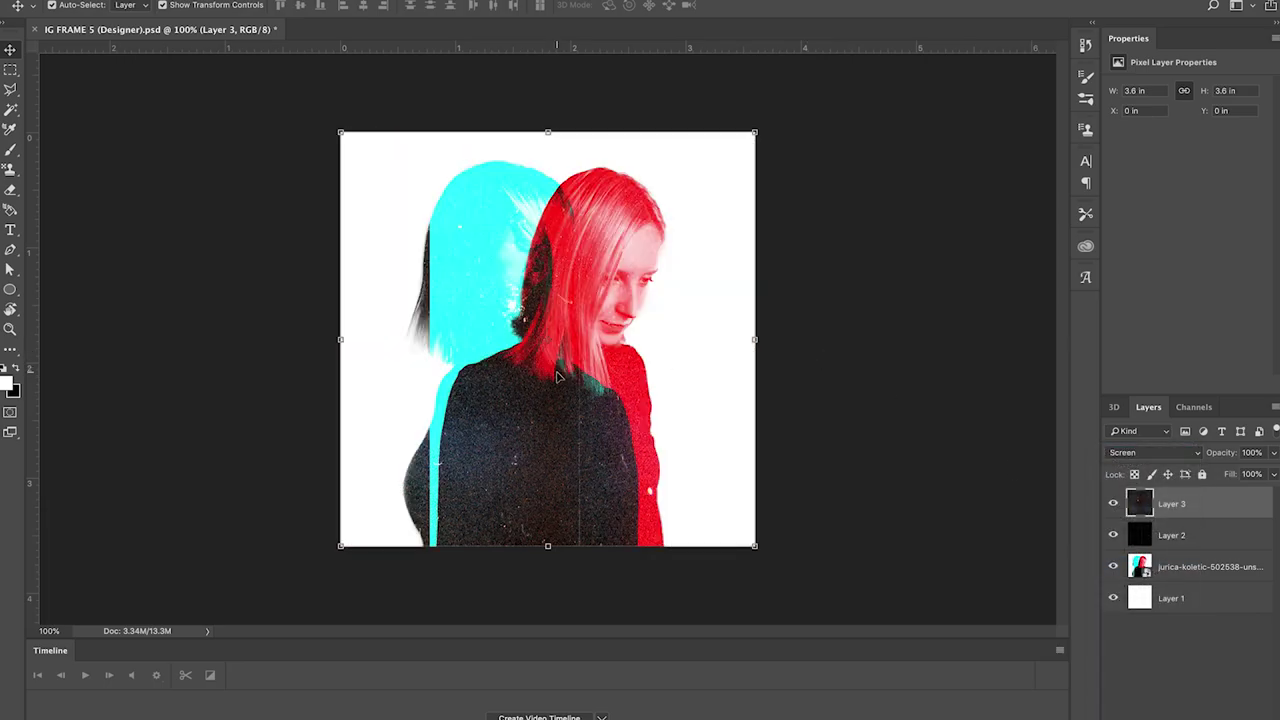
left_click(971, 288)
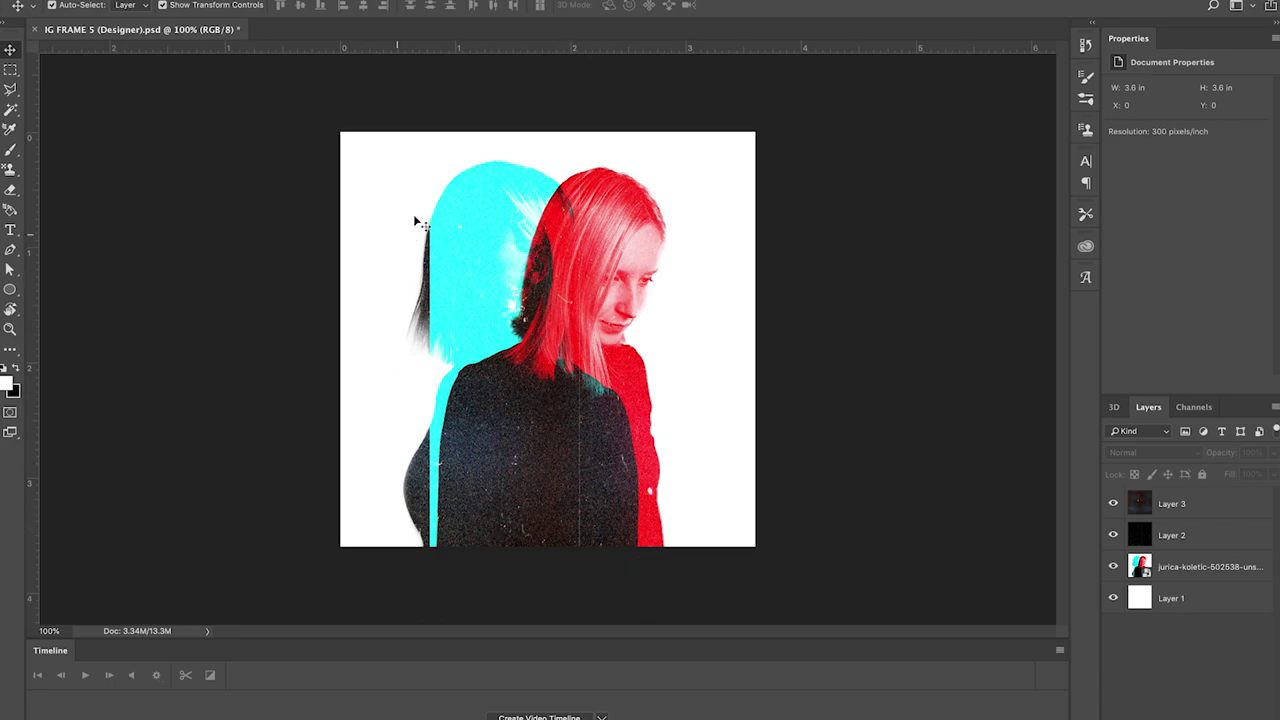
left_click(1175, 505)
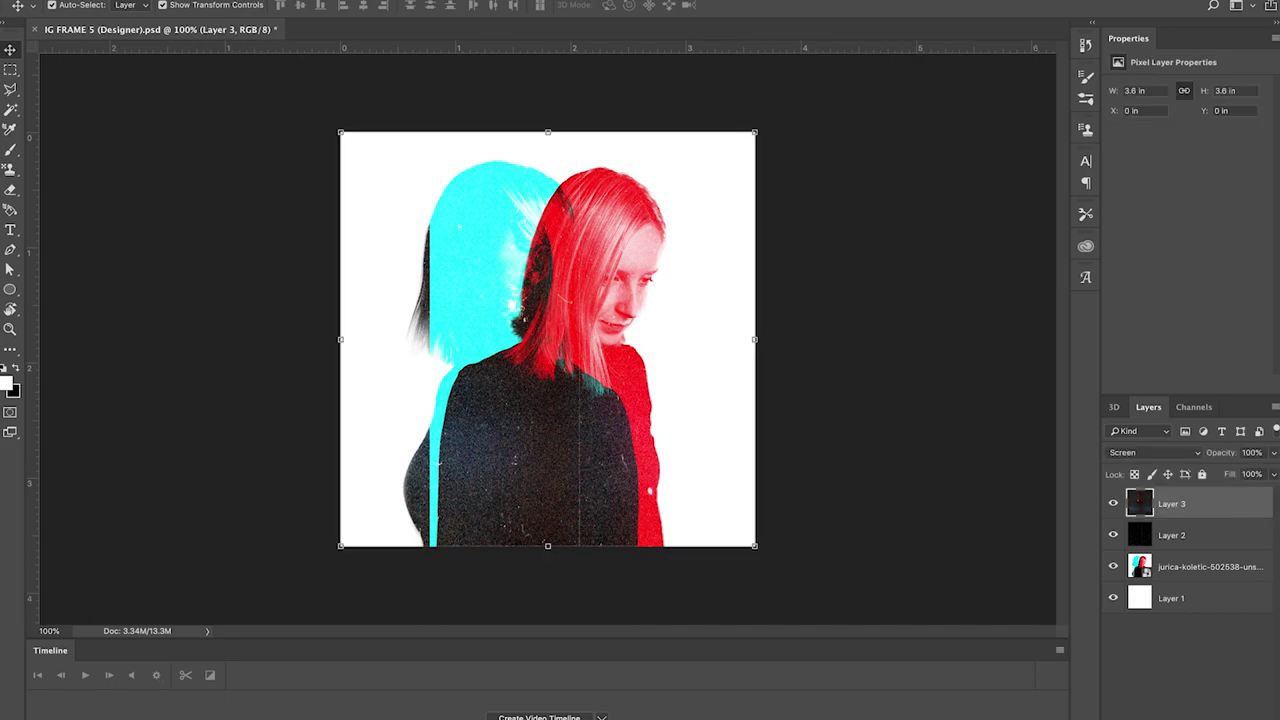
left_click(1275, 454)
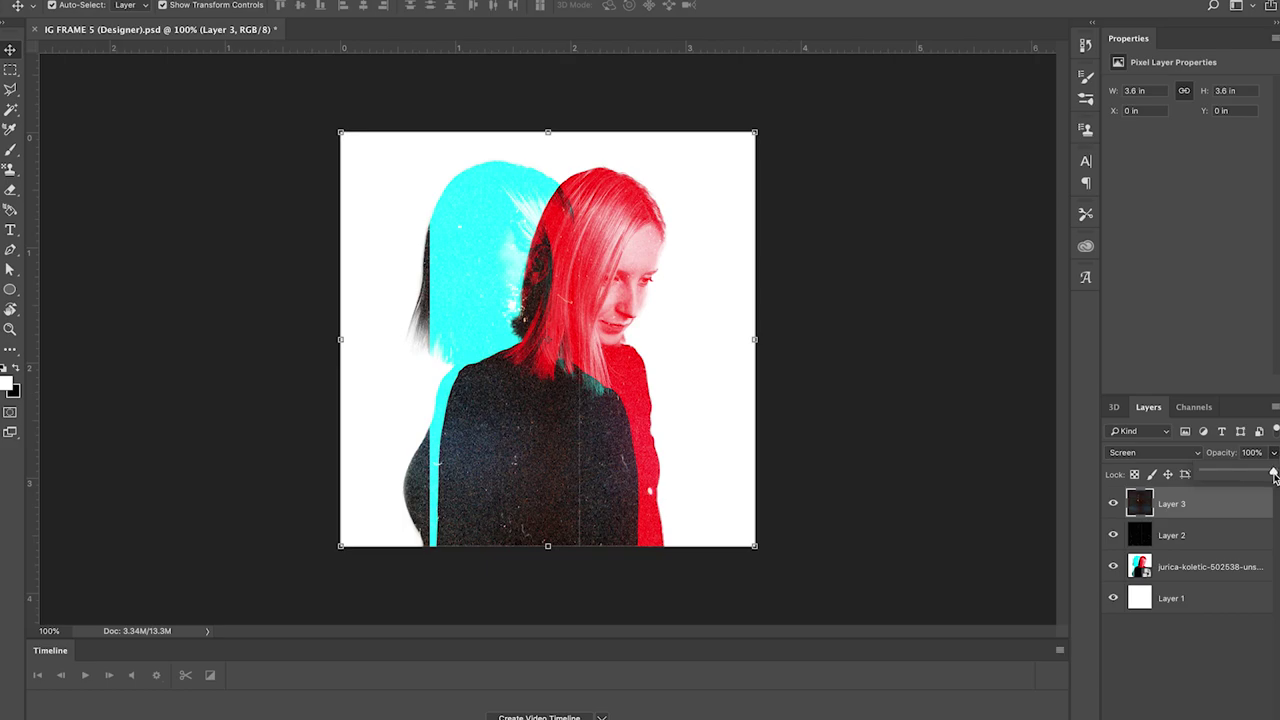
left_click_drag(1274, 477, 1248, 479)
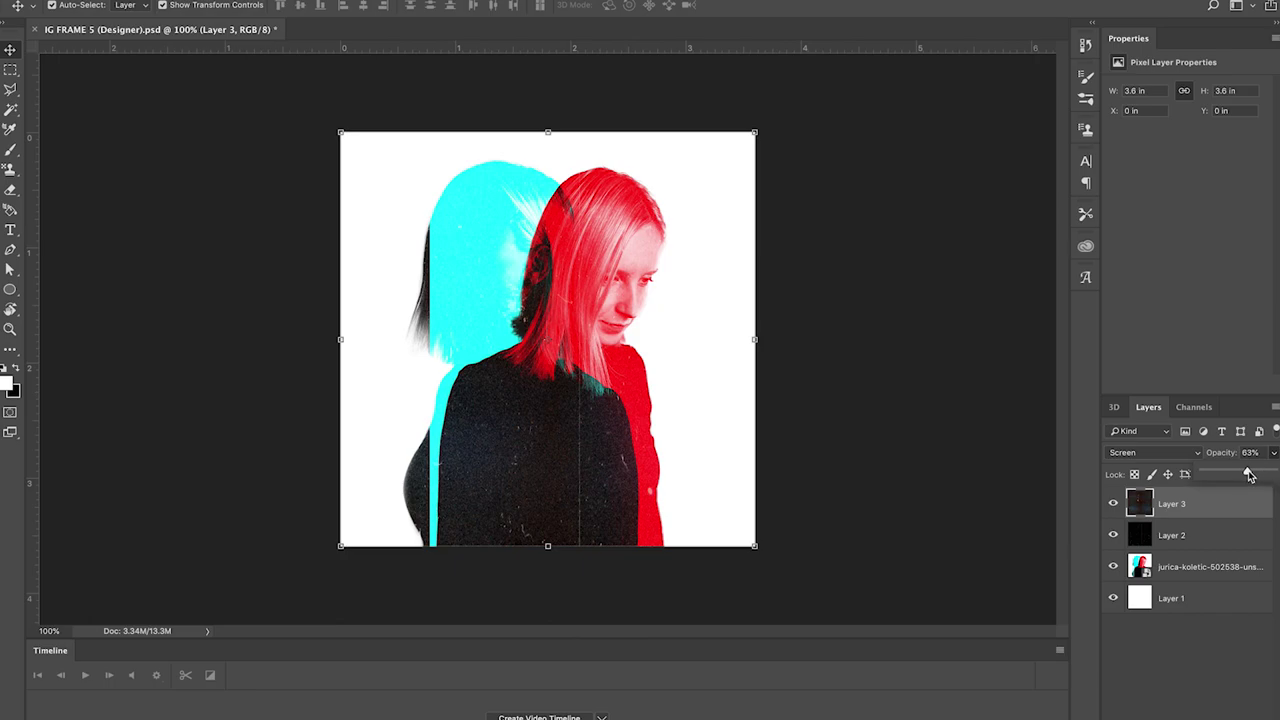
left_click_drag(1249, 475, 1279, 474)
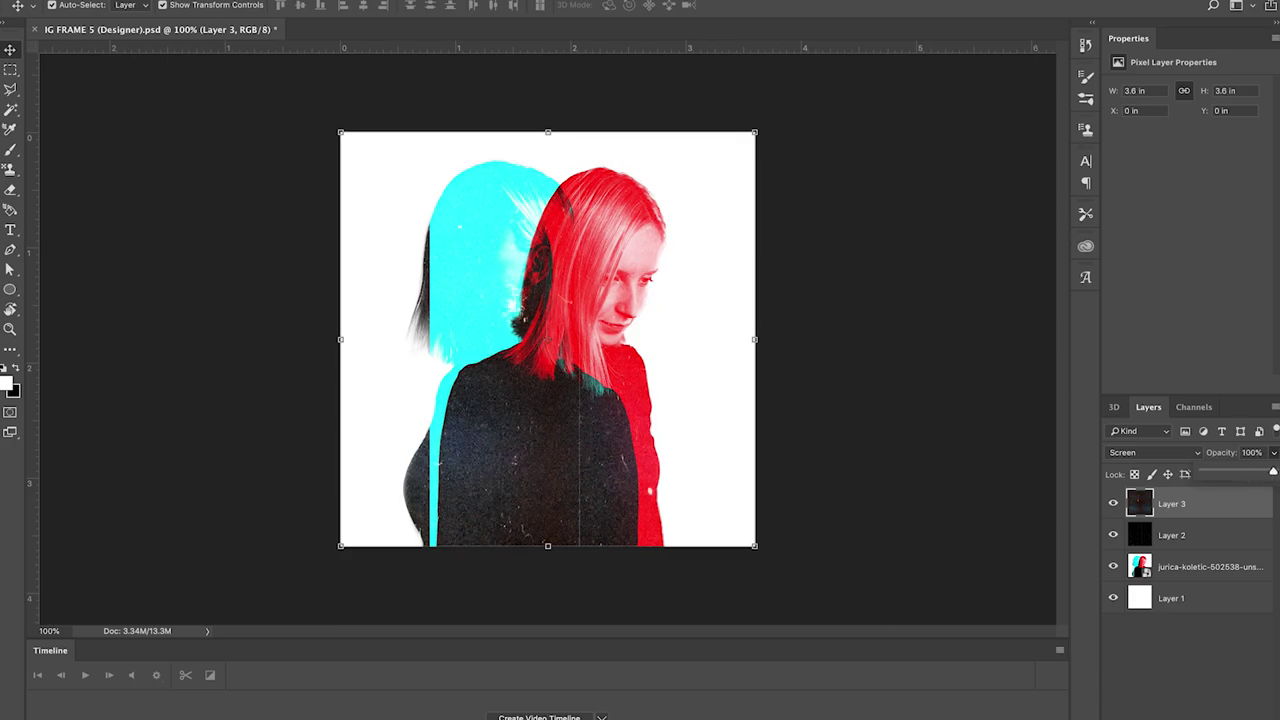
Search Google Images for 'vhs overlay' again and drag the PM 06:40 VHS tape overlay onto the canvas.
mouse_move(662, 716)
mouse_move(388, 716)
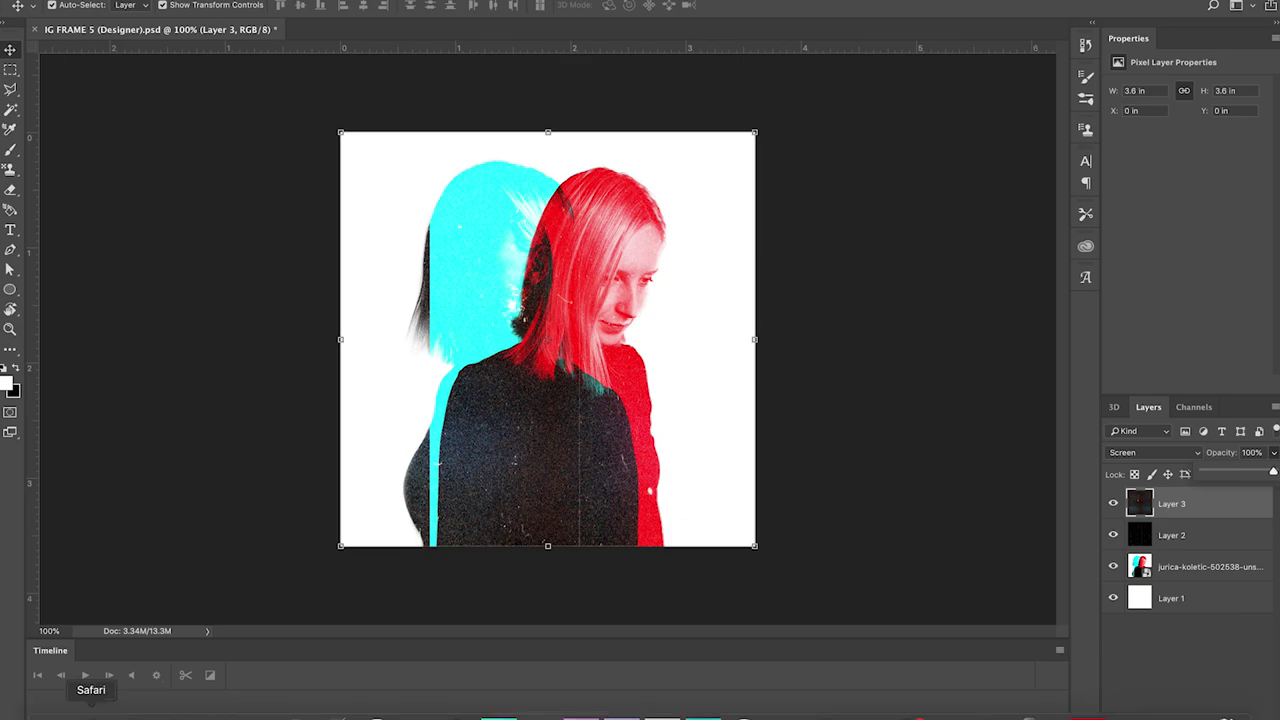
left_click(91, 712)
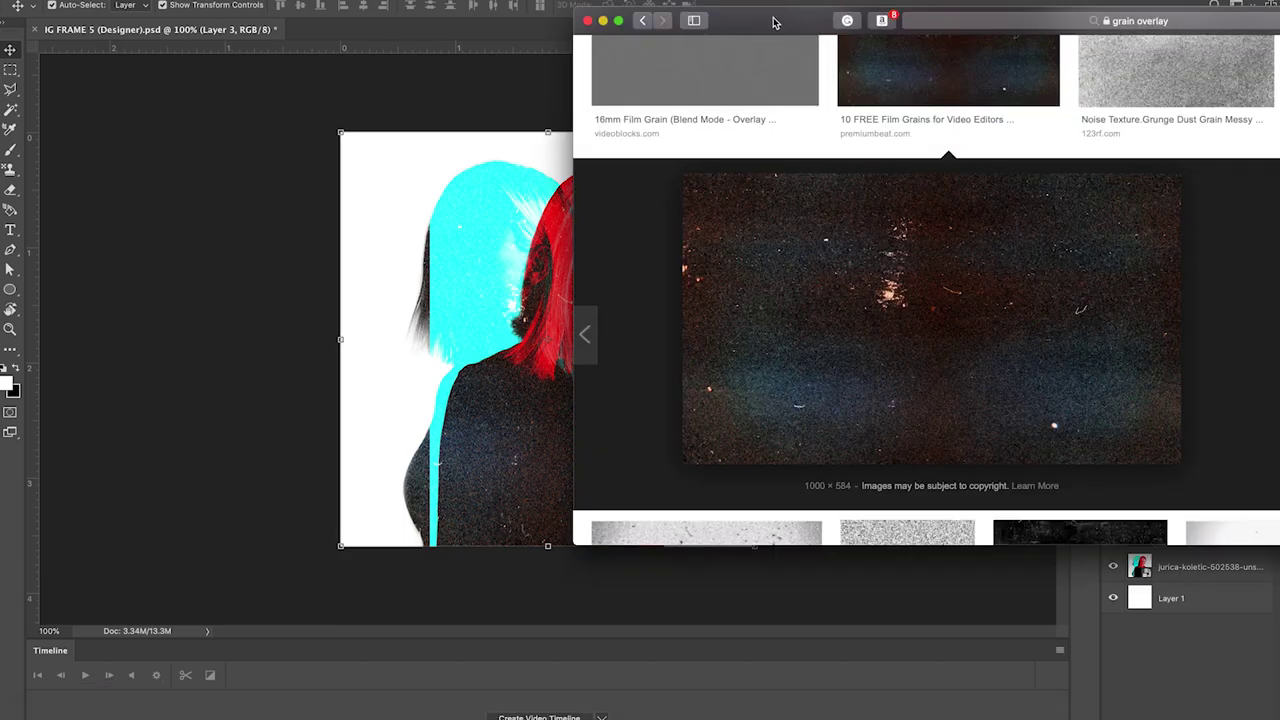
left_click_drag(777, 20, 527, 20)
scroll(792, 195, "up", 3)
scroll(792, 195, "down", 2)
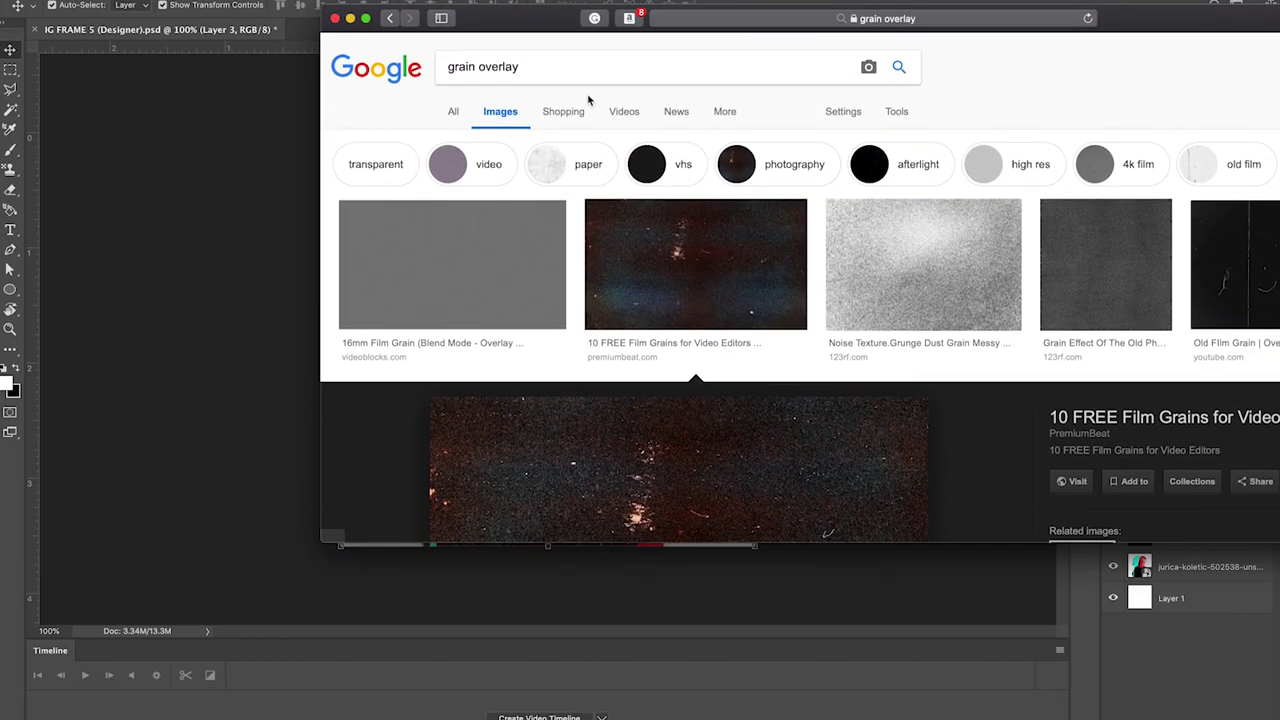
triple_click(532, 67)
type("vhs overlay")
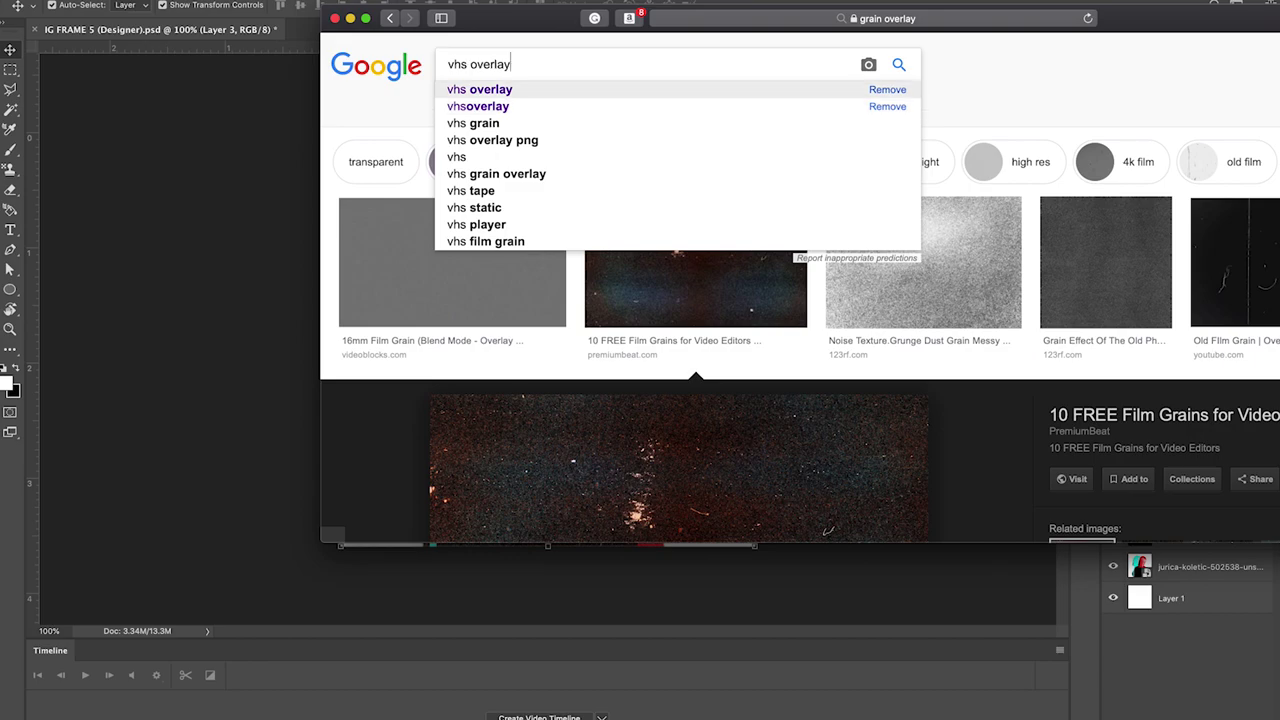
key("Return")
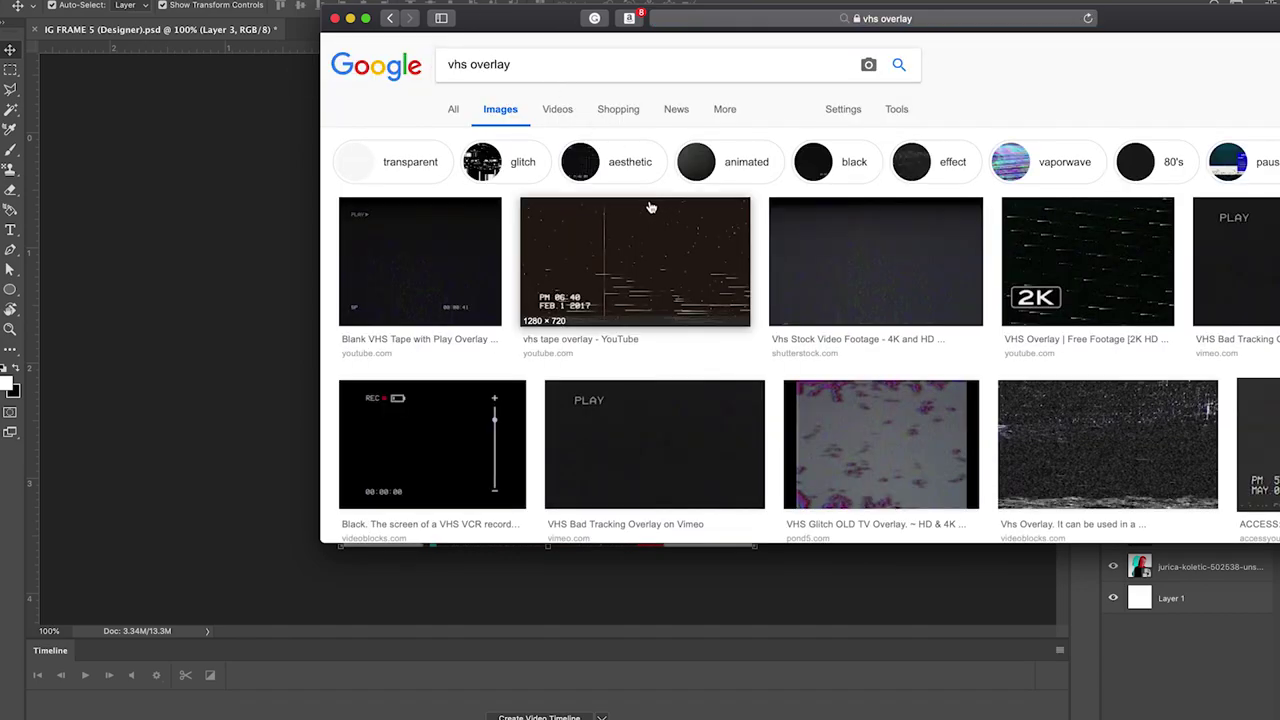
left_click(702, 269)
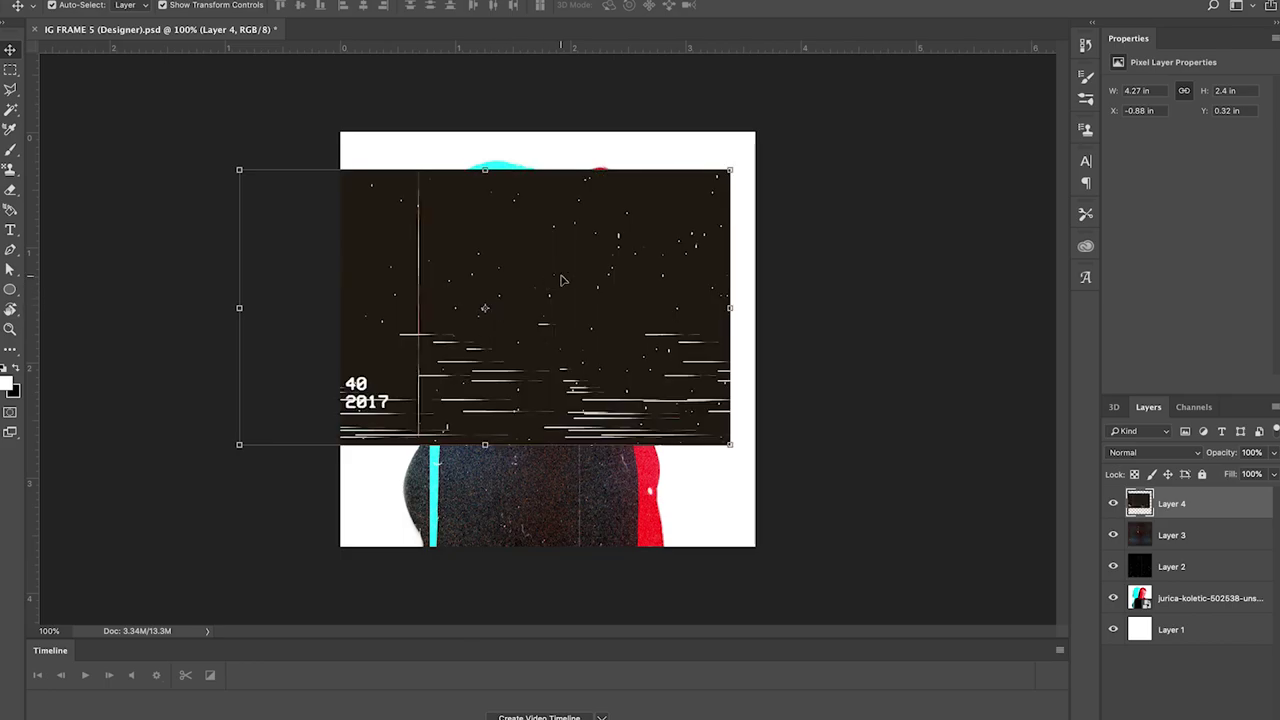
left_click_drag(561, 281, 662, 243)
Fit Layer 4 to the canvas and set its blend mode to Screen.
left_click_drag(831, 269, 754, 269)
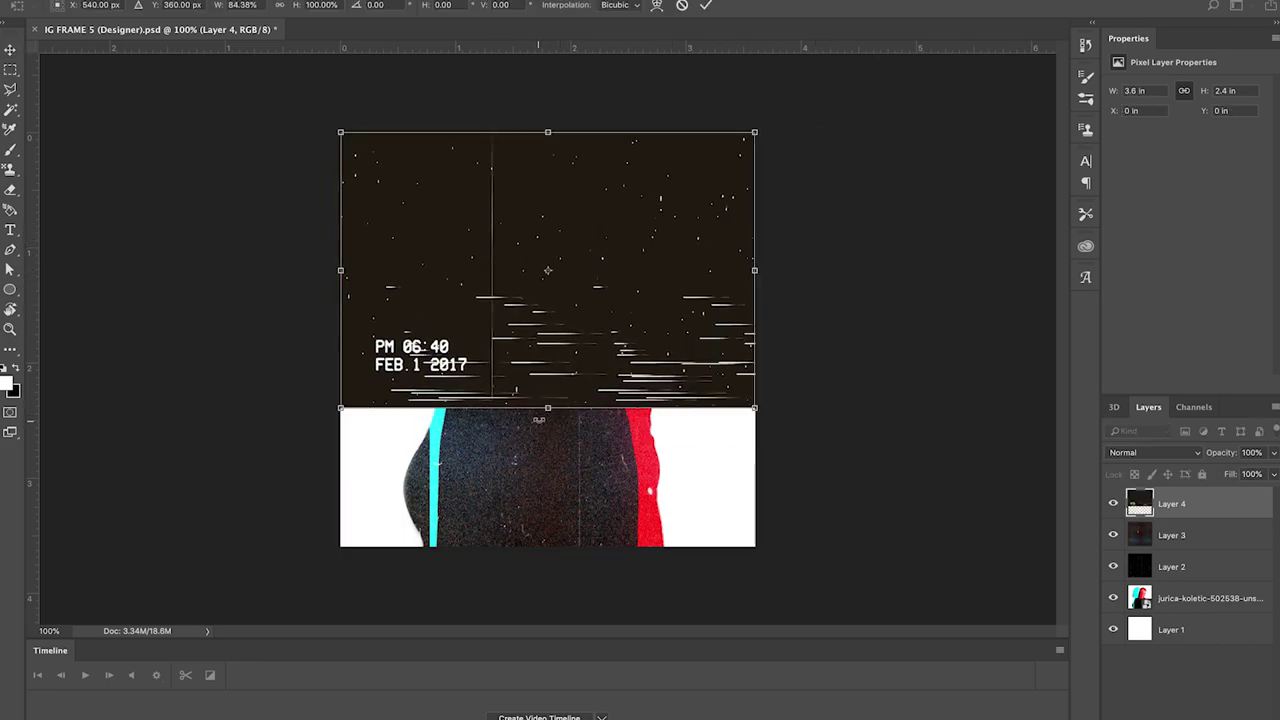
left_click_drag(546, 410, 546, 546)
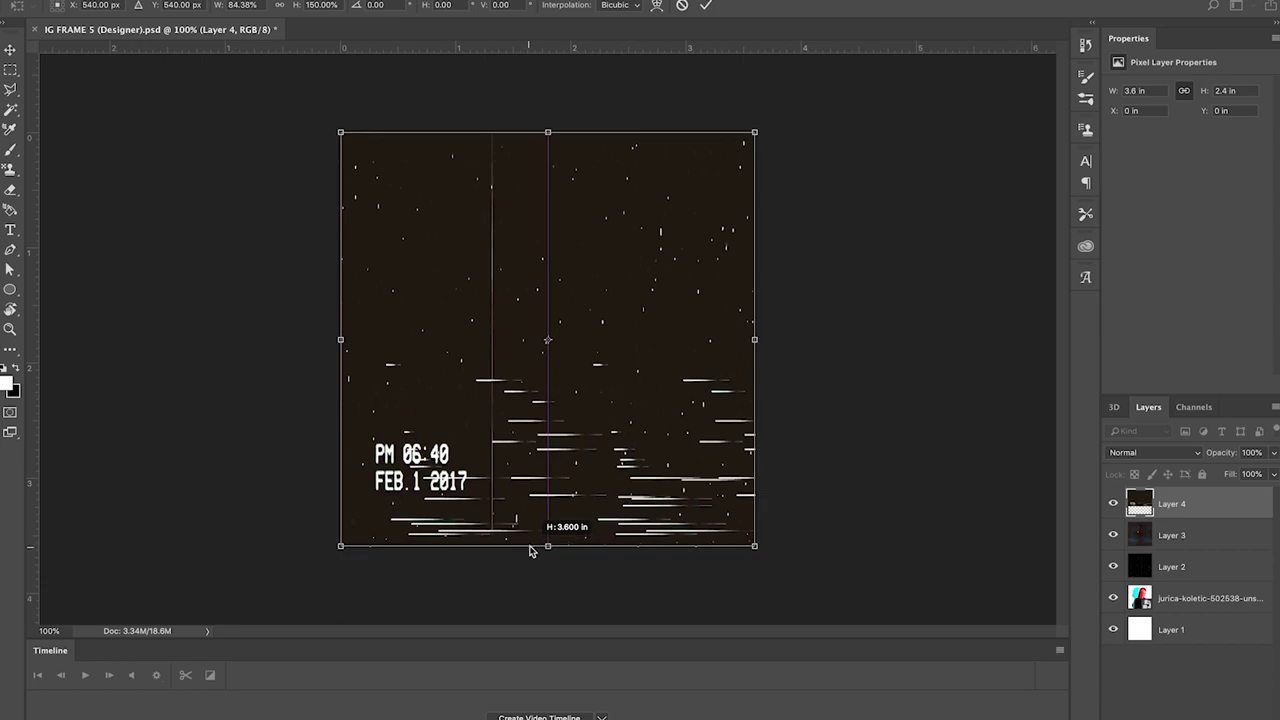
key("Return")
left_click(1192, 453)
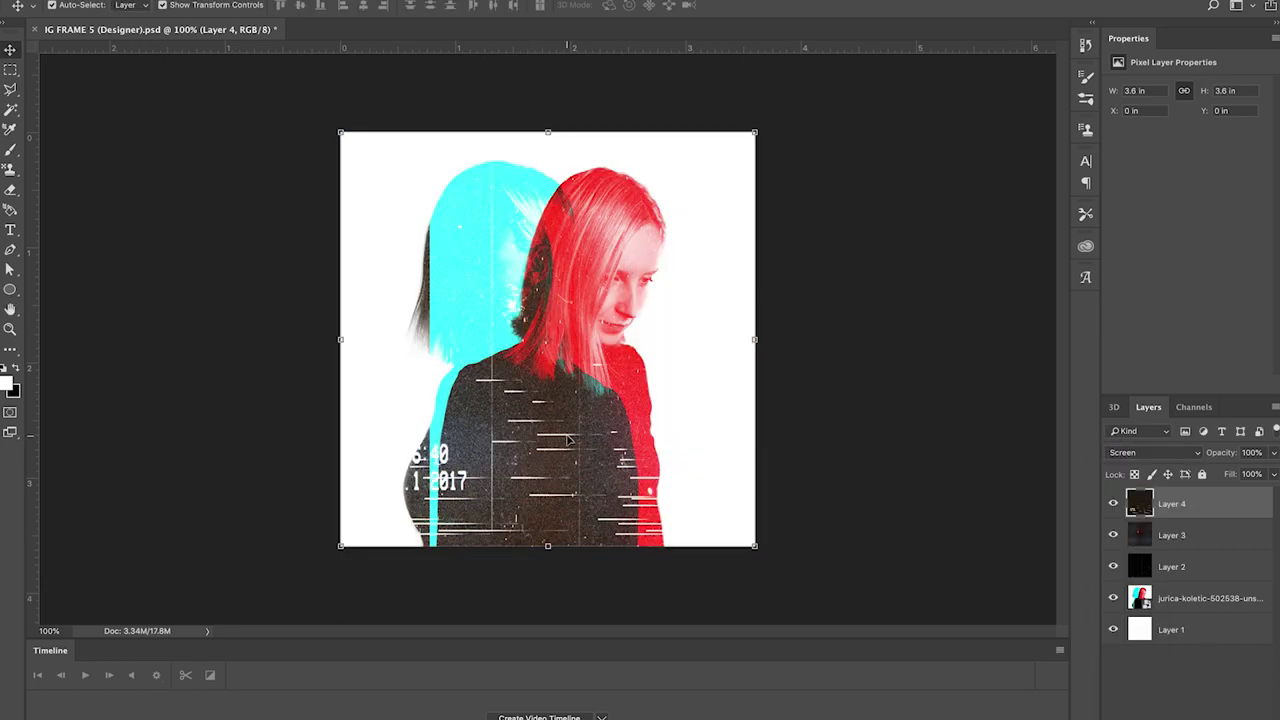
left_click(1130, 576)
Enlarge the VHS tape overlay past the canvas edges so its date stamp falls outside.
left_click_drag(754, 546, 855, 569)
left_click_drag(341, 349, 154, 349)
left_click_drag(591, 403, 585, 399)
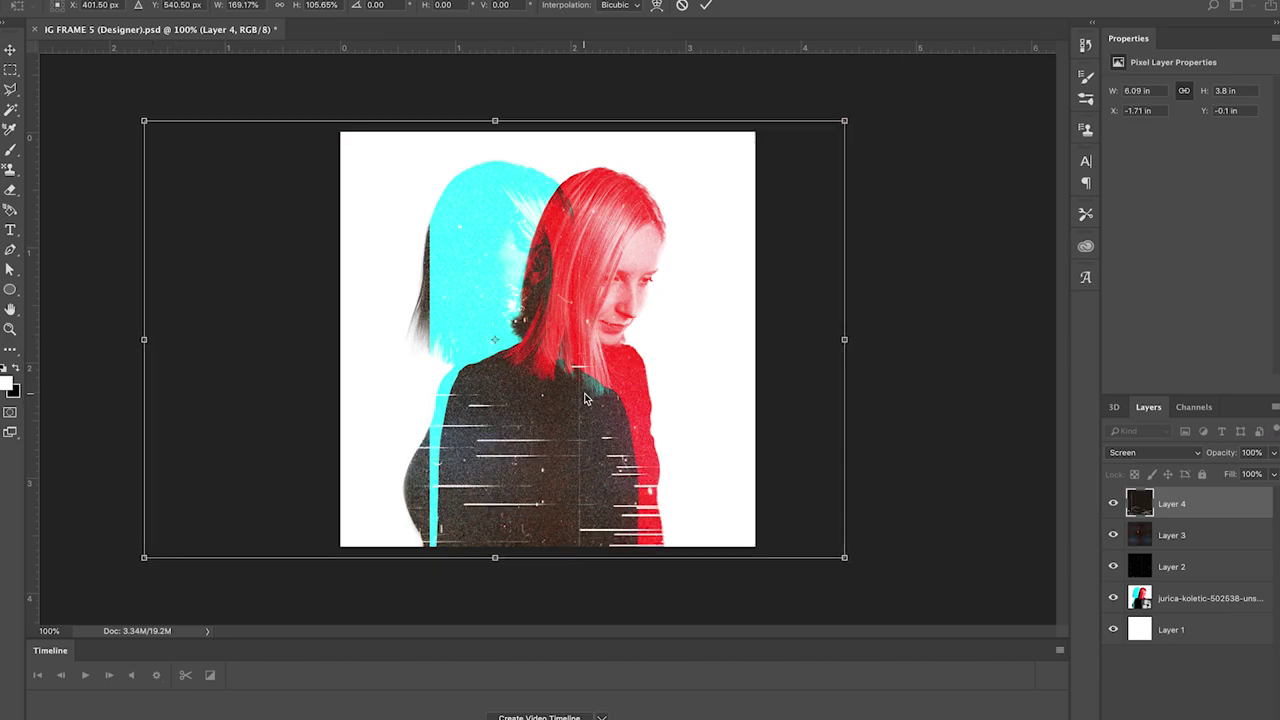
key("Return")
left_click(960, 401)
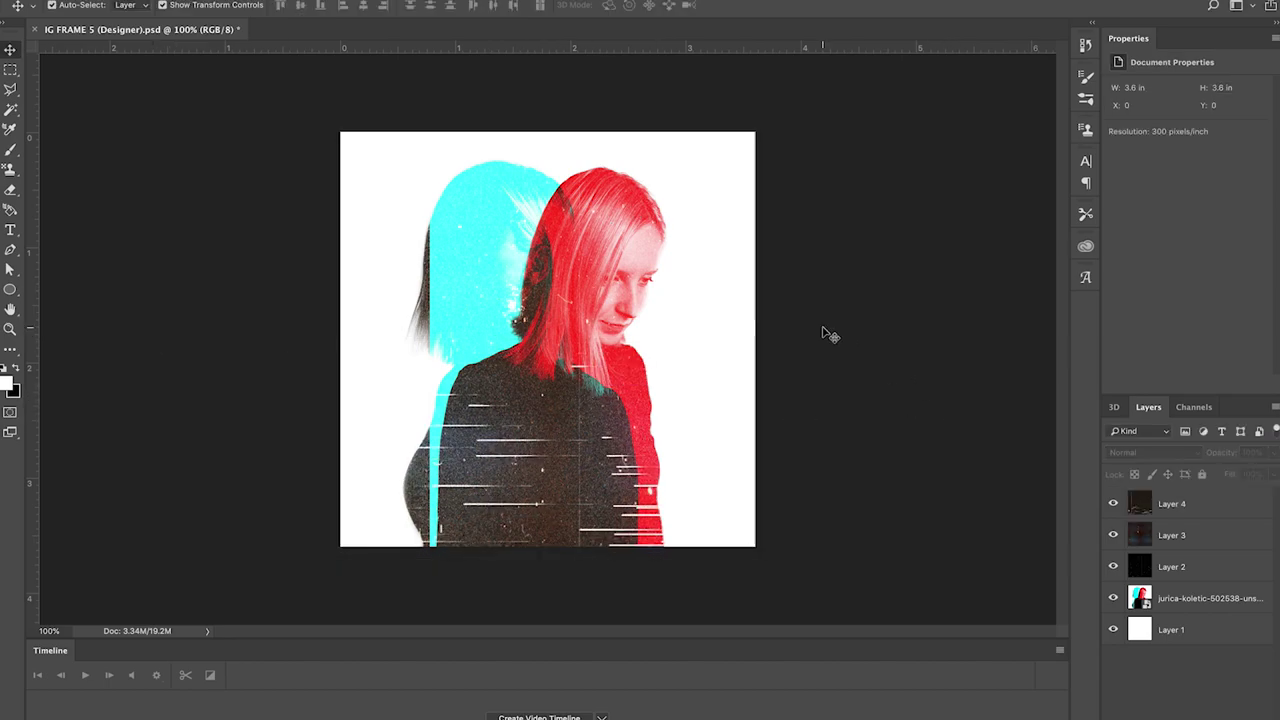
Preview the 1920 × 1080 static-noise 'Vhs Overlay' image and drop it onto the canvas as Layer 5.
key("super+Tab")
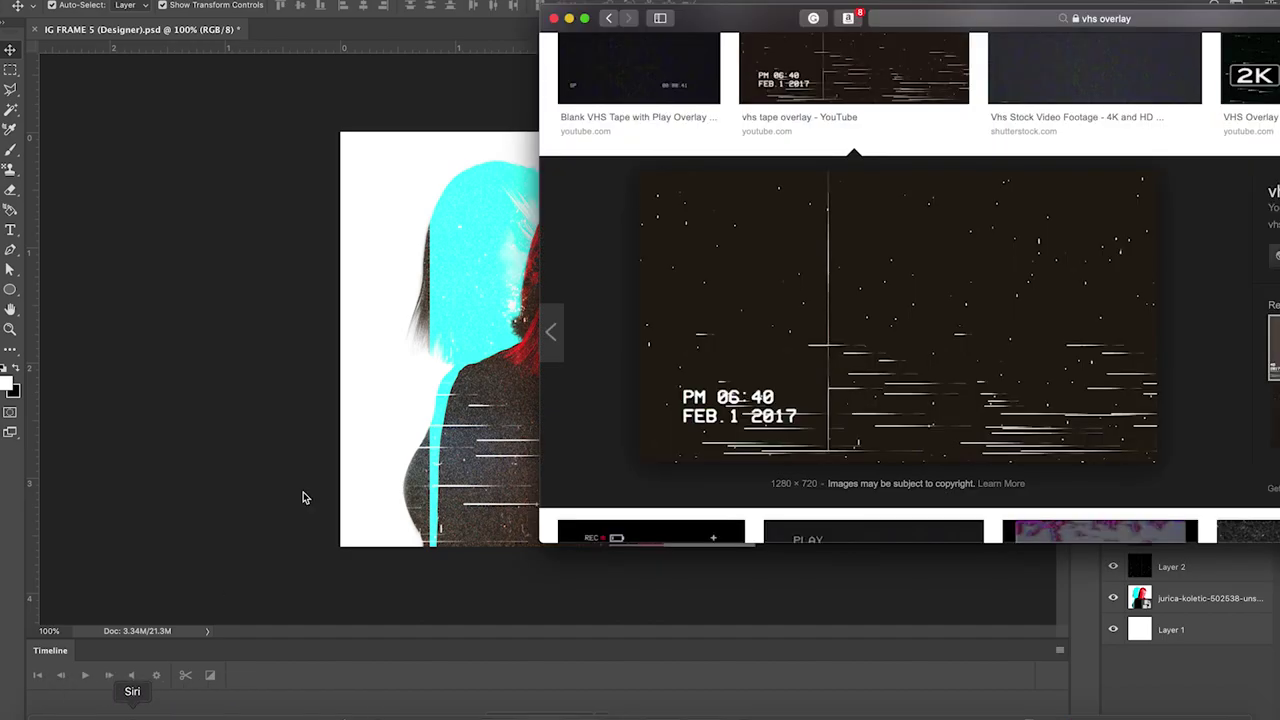
scroll(731, 120, "up", 3)
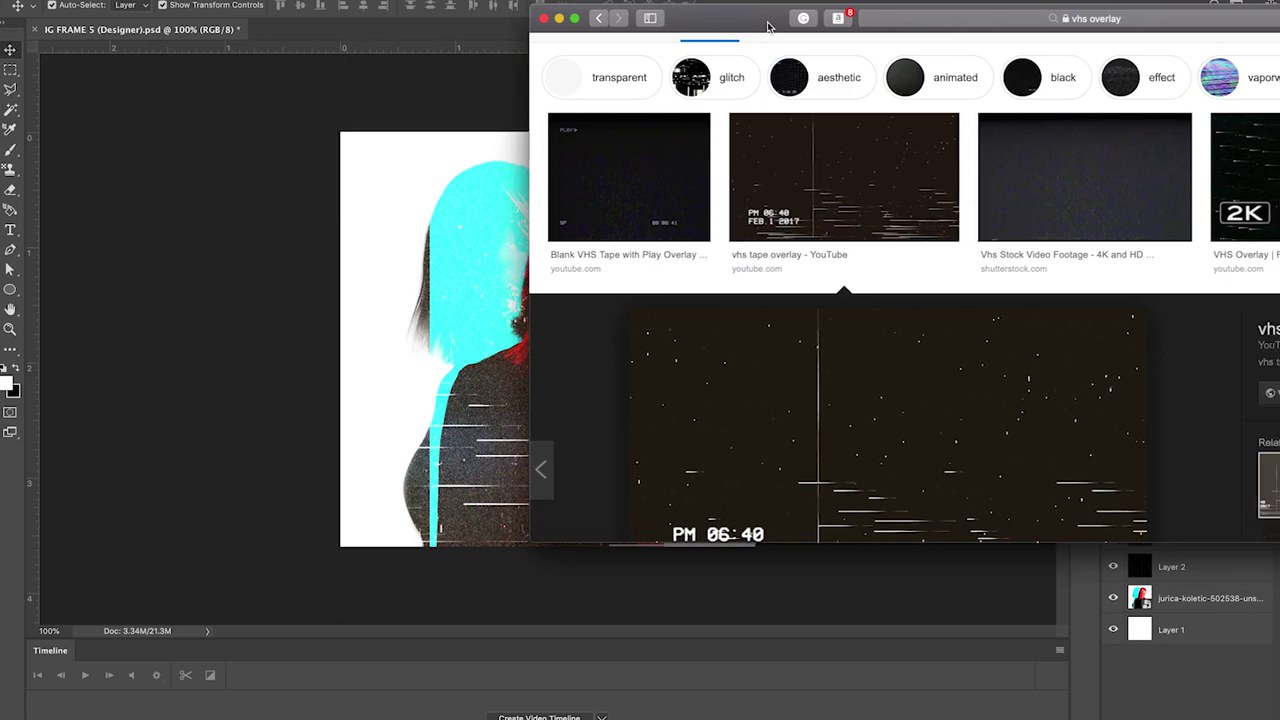
left_click_drag(785, 20, 537, 3)
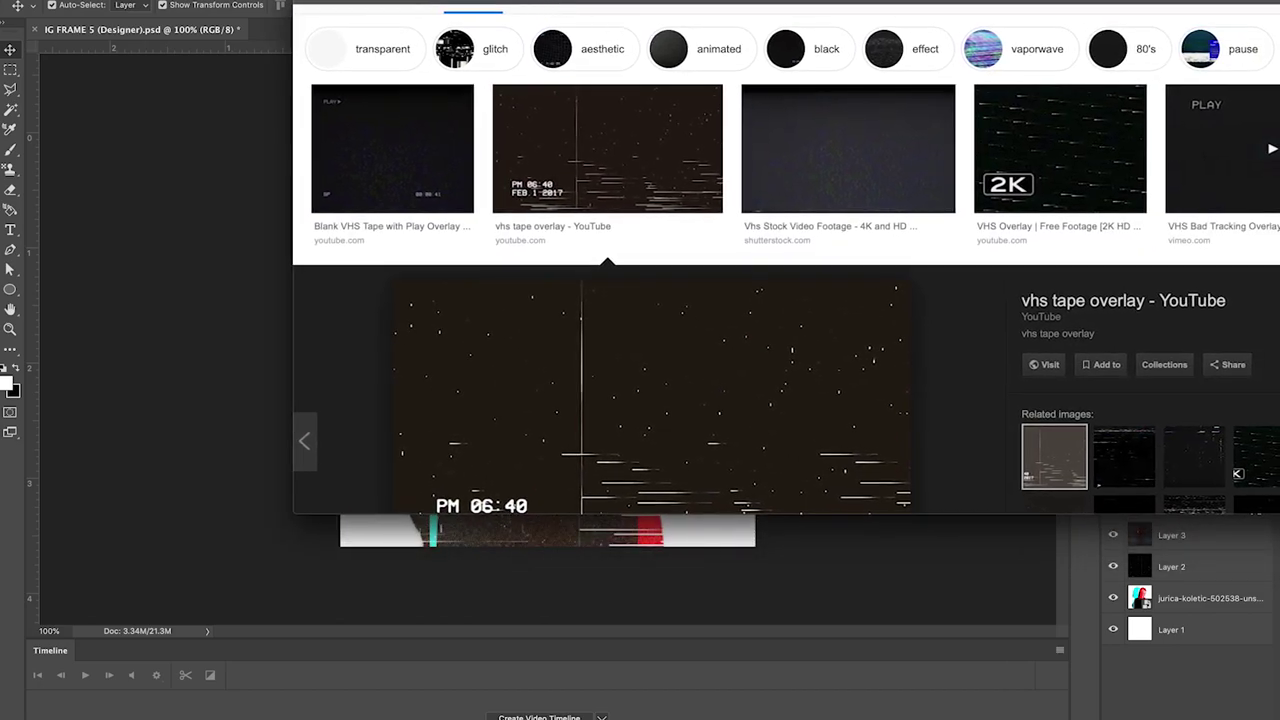
left_click_drag(700, 5, 544, 13)
scroll(921, 341, "down", 5)
scroll(921, 341, "down", 4)
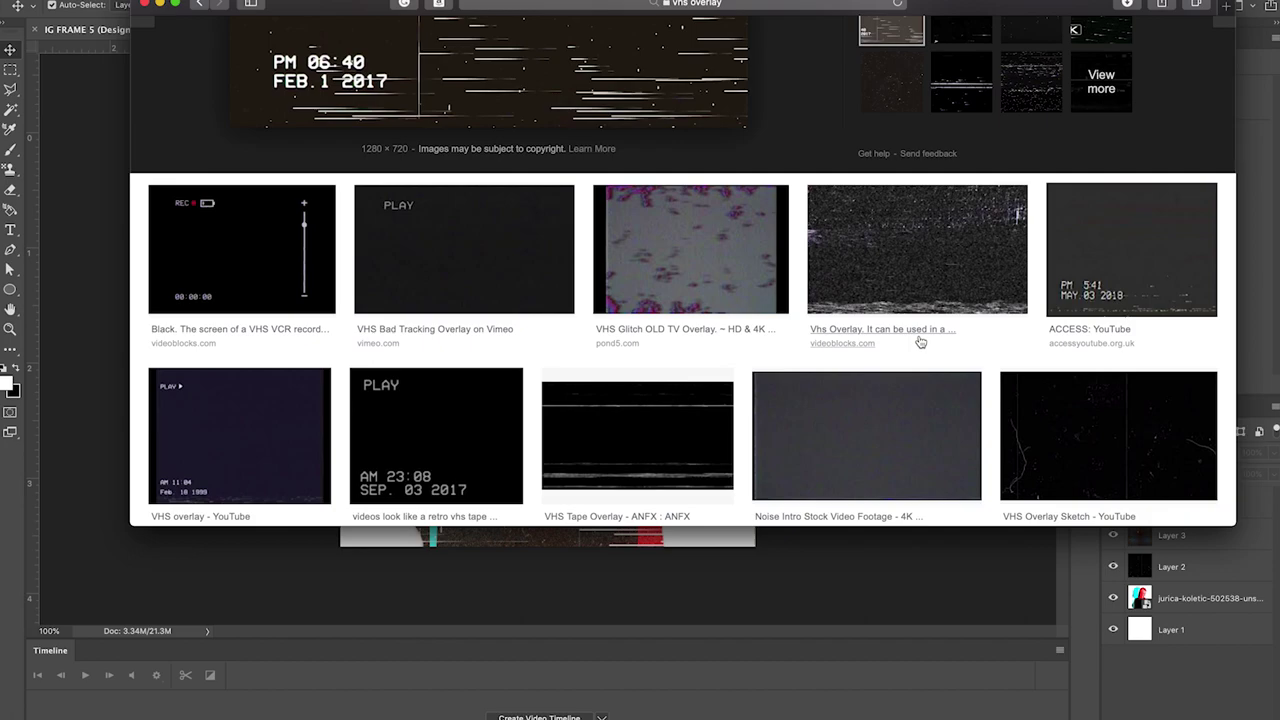
scroll(903, 370, "down", 5)
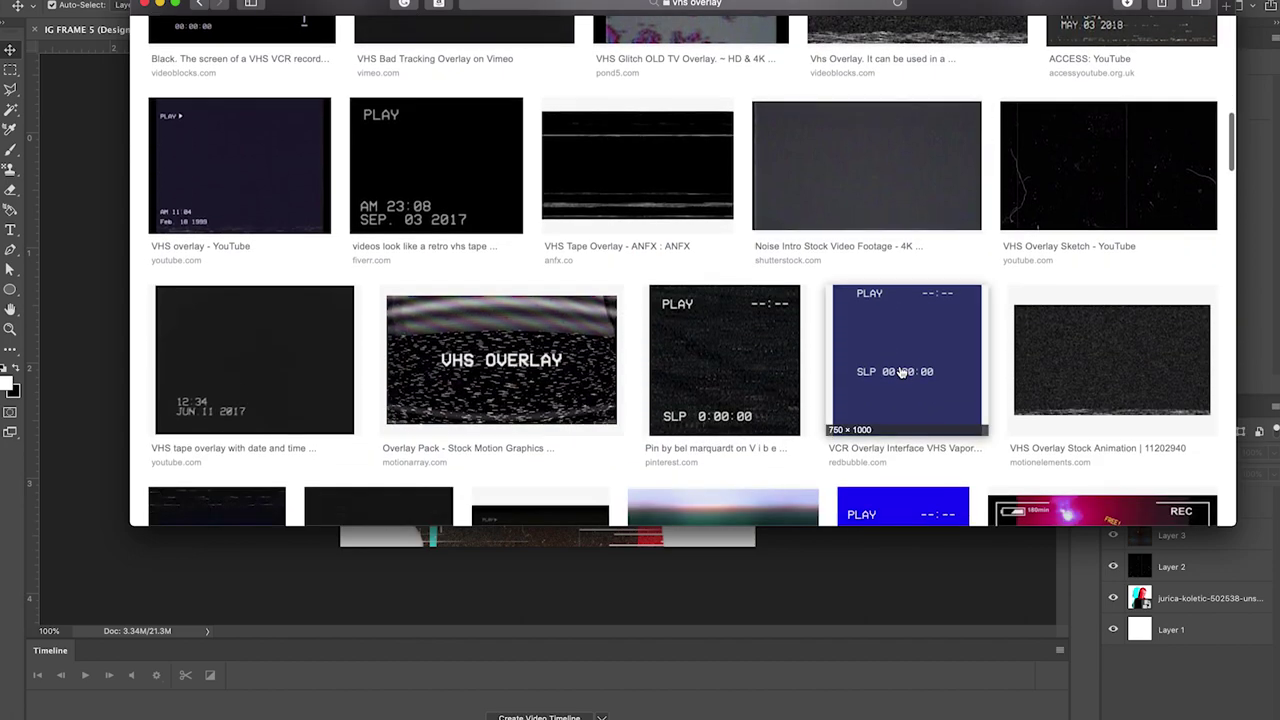
scroll(903, 370, "up", 4)
left_click(920, 189)
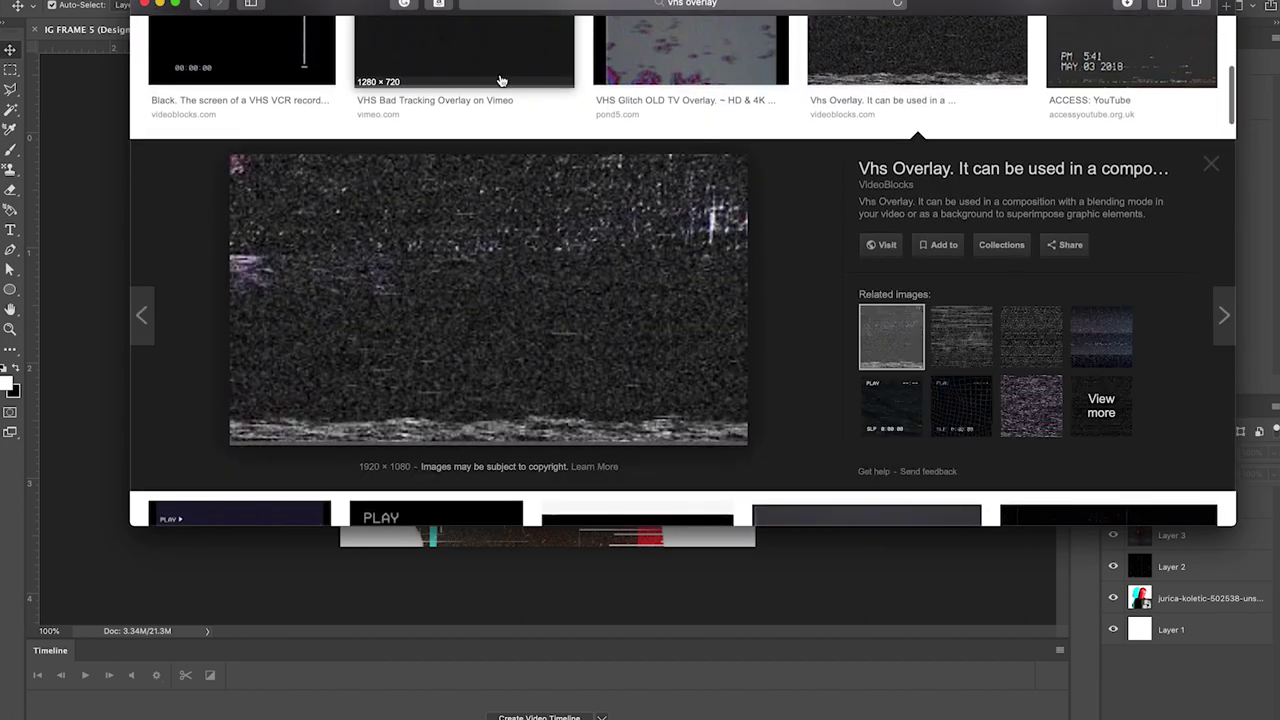
left_click_drag(320, 8, 946, 46)
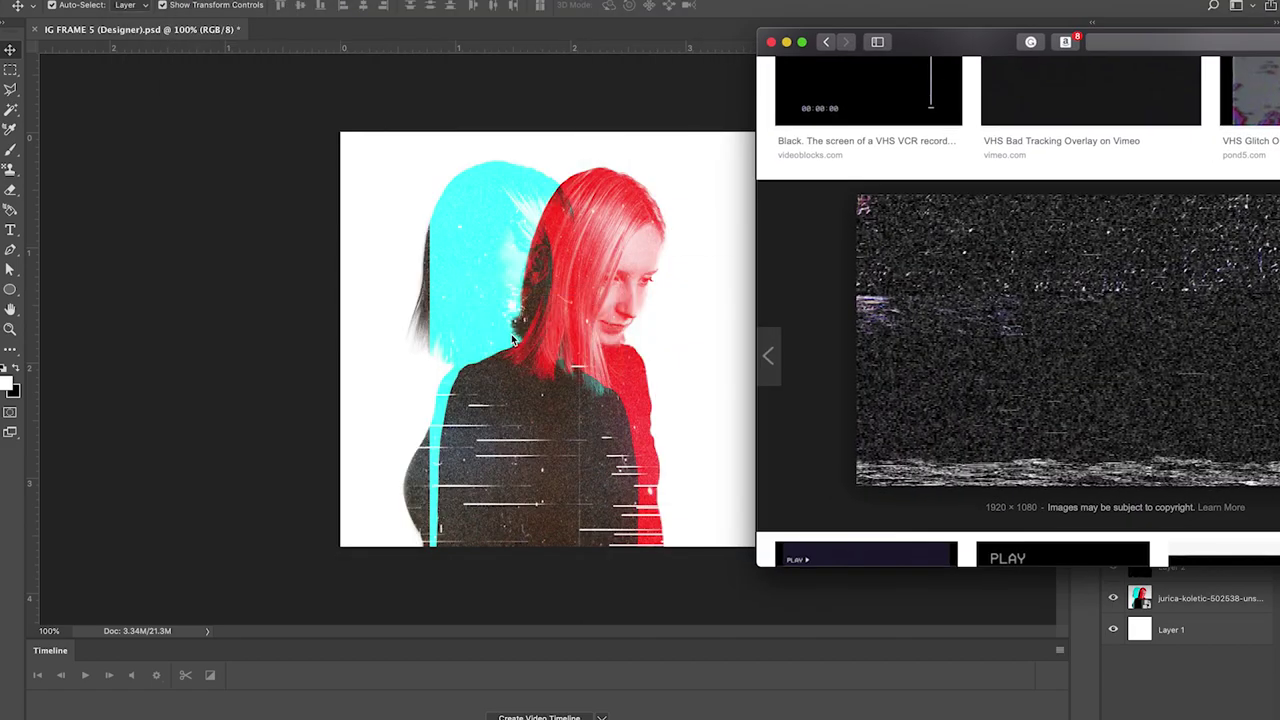
left_click_drag(513, 341, 688, 306)
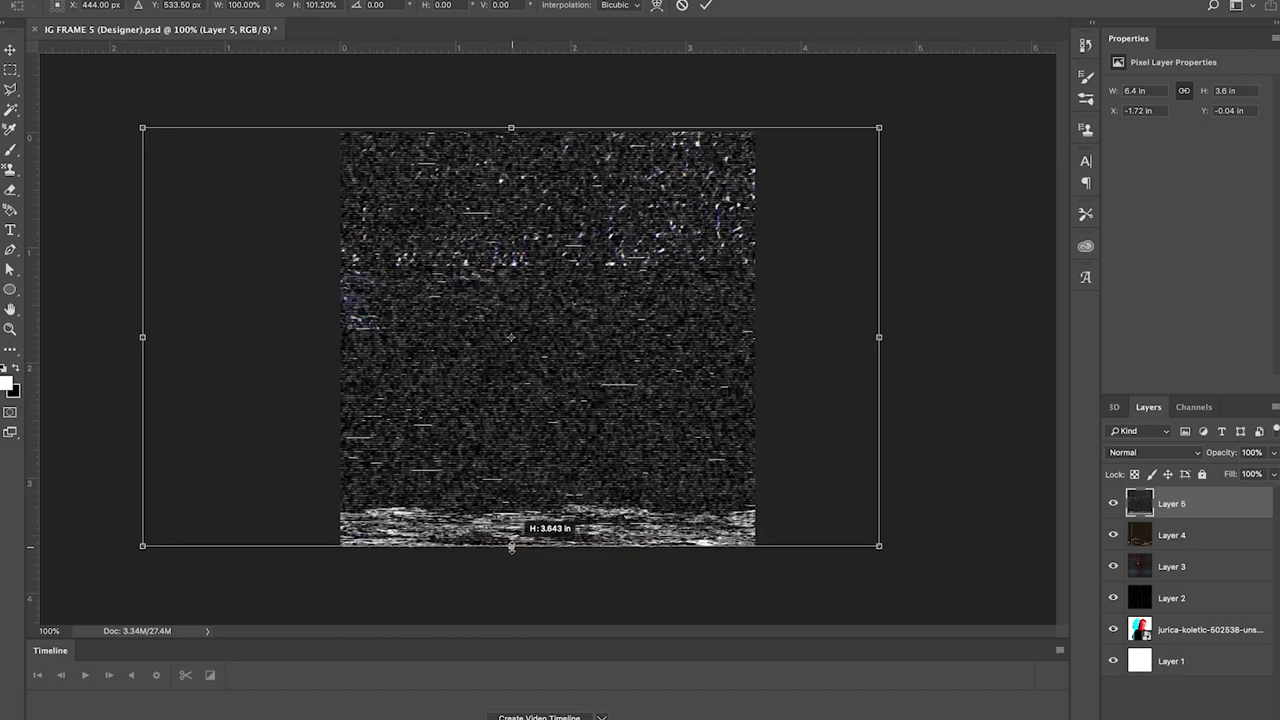
Place the VHS noise image as Layer 5, set it to Screen at 22% opacity, then deselect.
key("Return")
left_click(1165, 452)
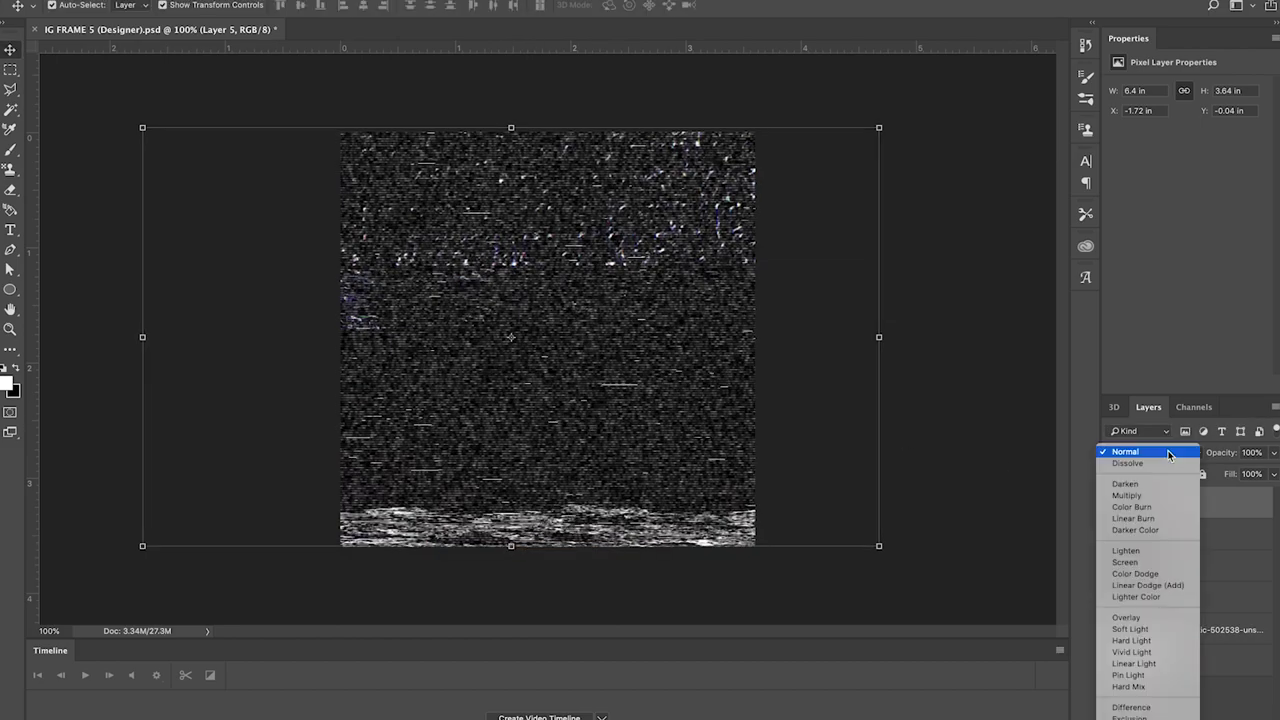
left_click(1148, 563)
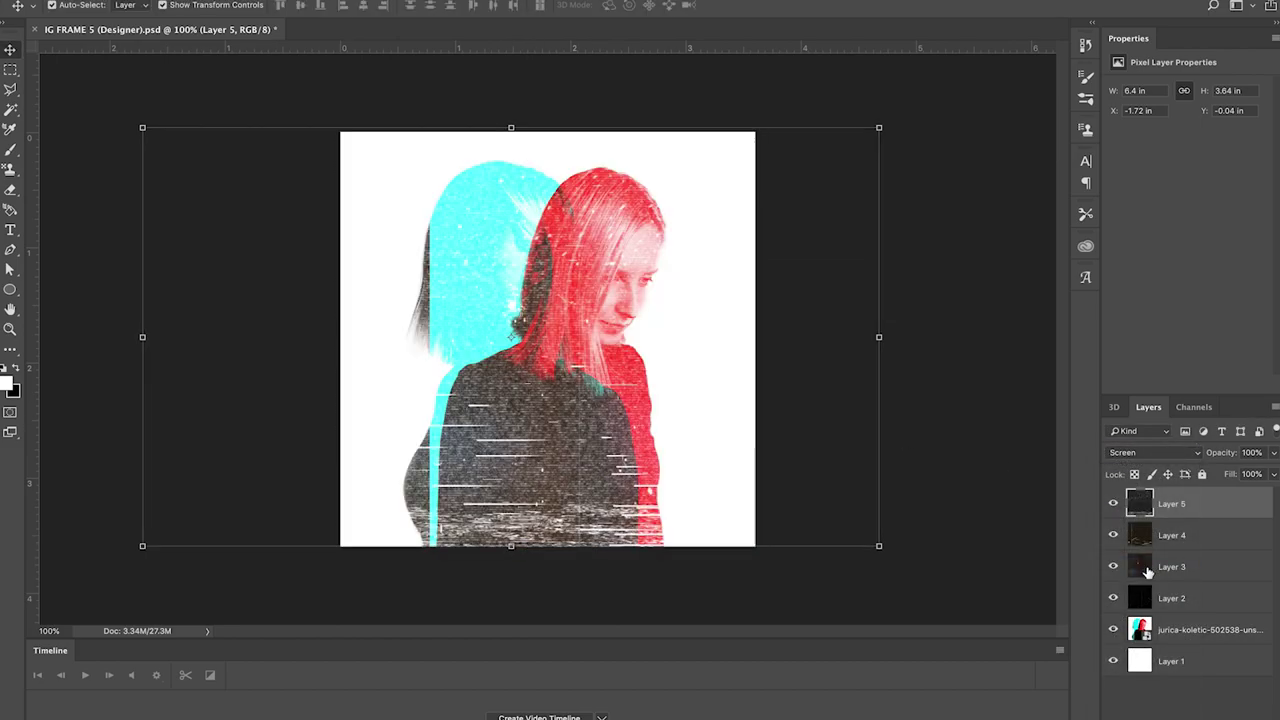
left_click(1273, 454)
left_click_drag(1273, 473, 1208, 474)
left_click(406, 545)
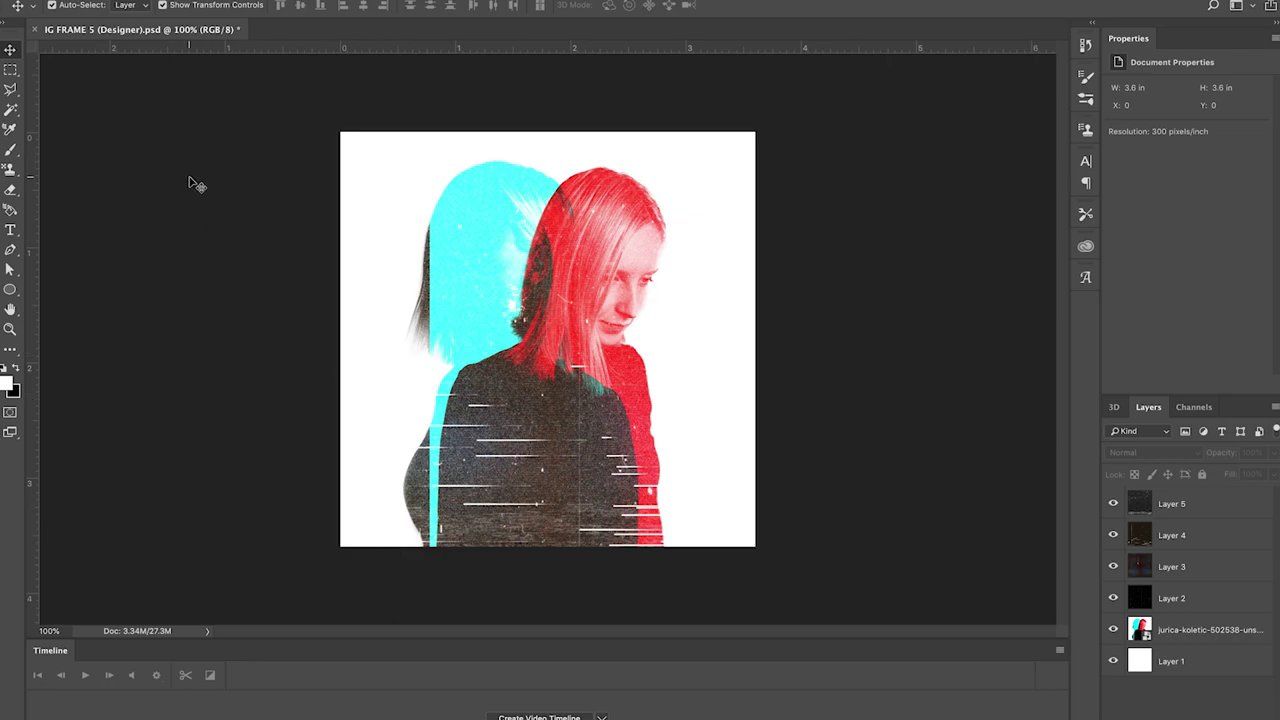
Start a text layer near the canvas top and set its font to Vaporwave.
left_click(10, 229)
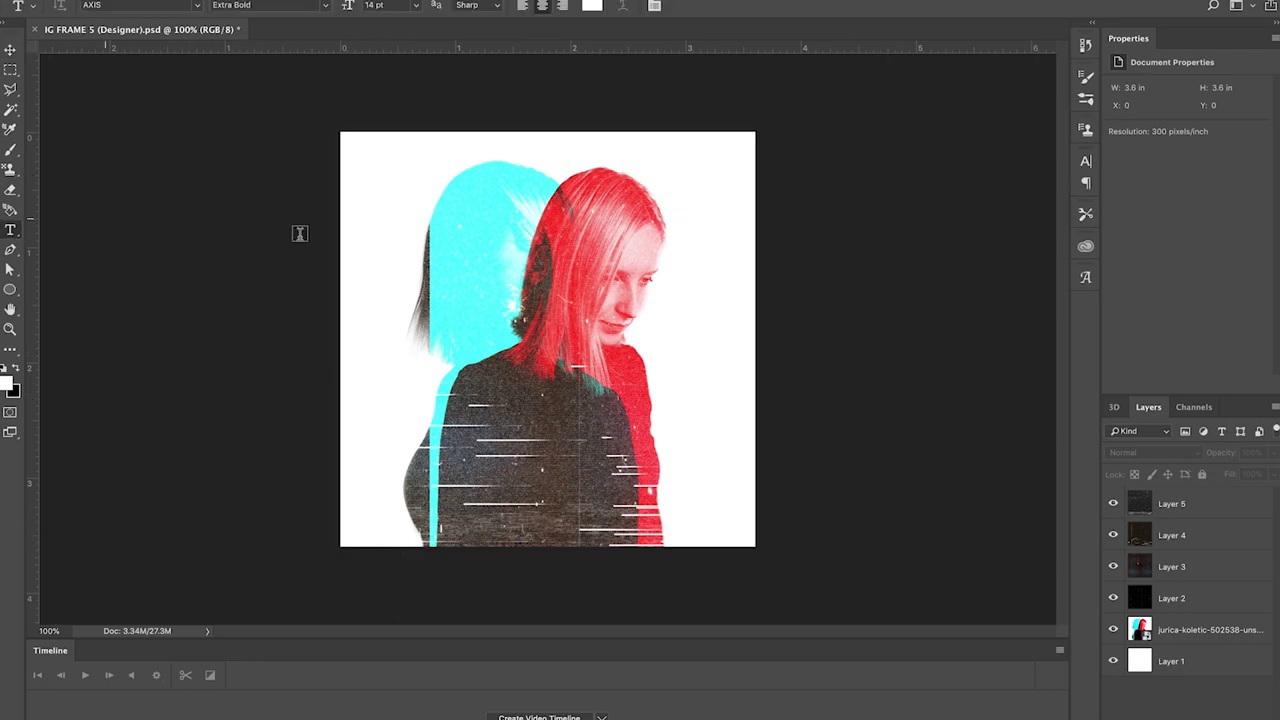
left_click(385, 184)
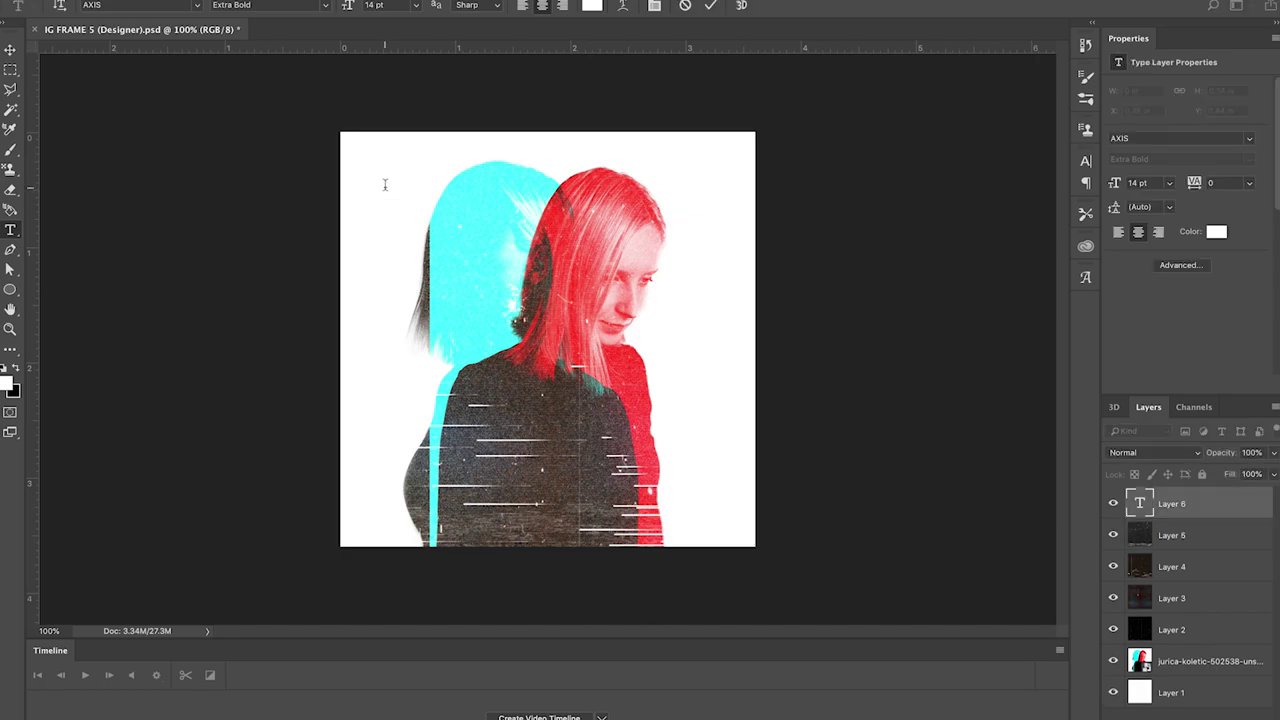
left_click(1192, 138)
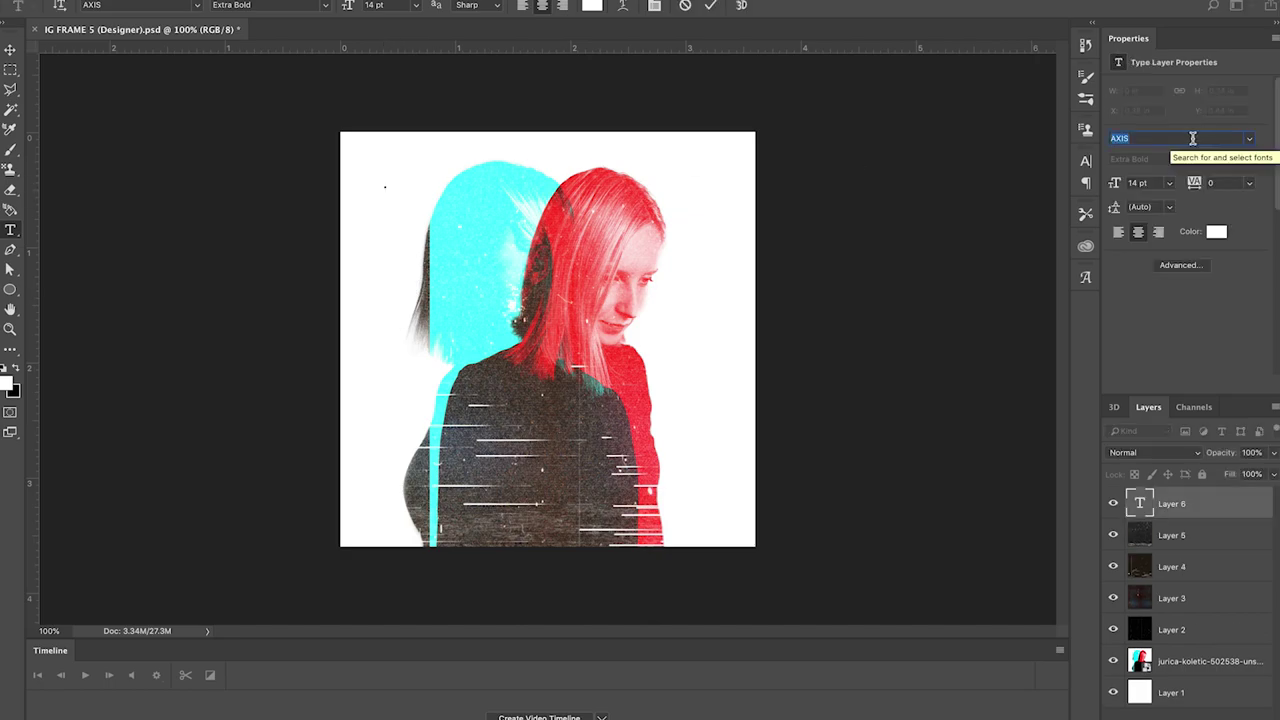
type("vap")
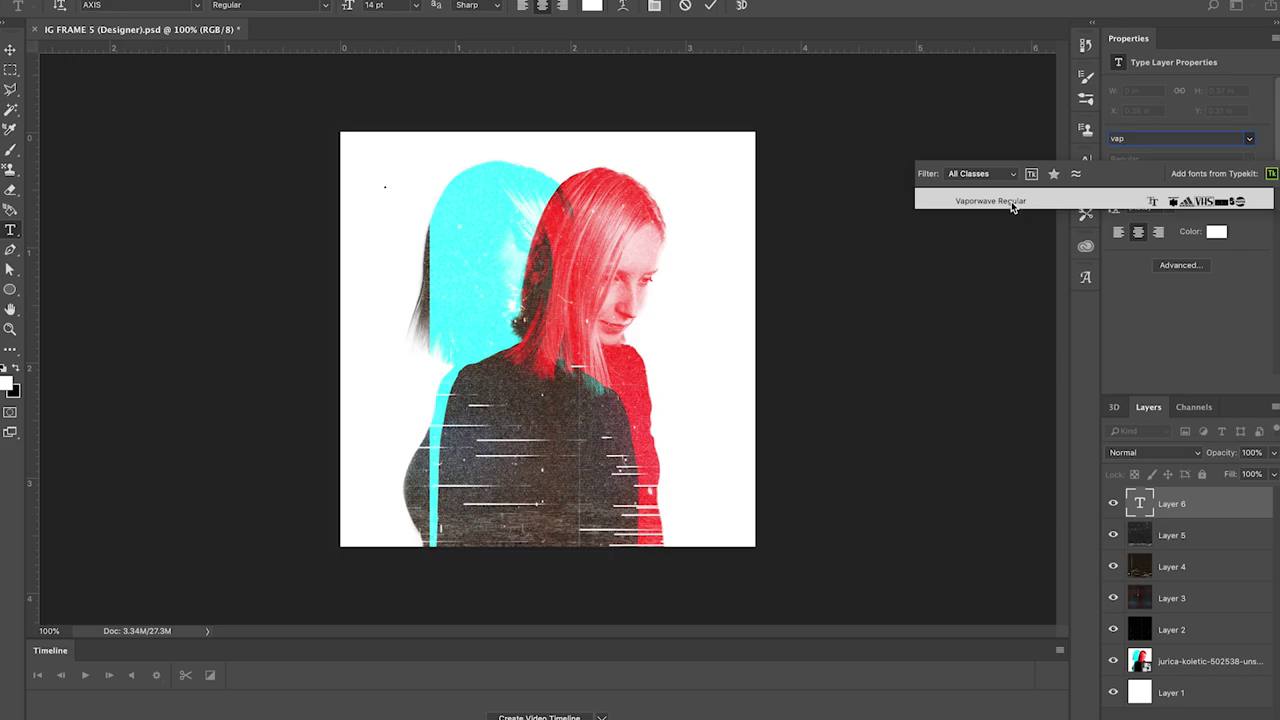
left_click(1011, 201)
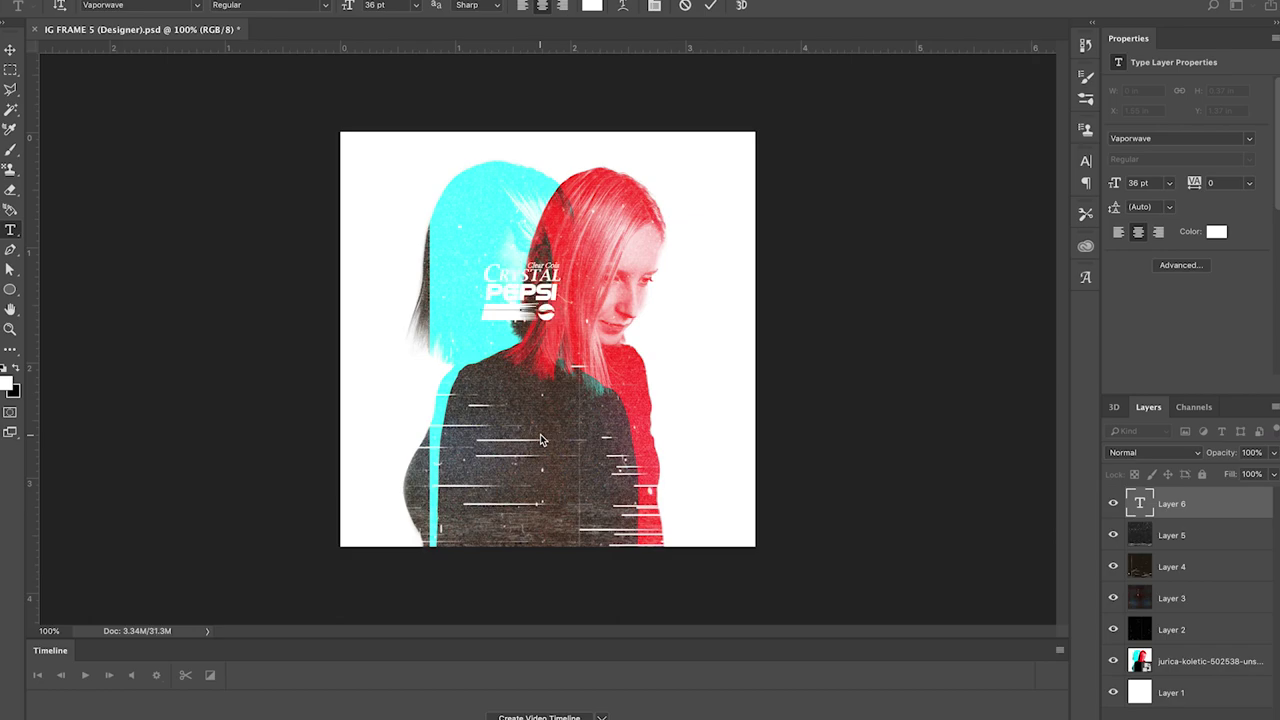
Set the logo text size to 80, commit it, and move it down over the portrait.
left_click(1140, 183)
type("80")
key("Return")
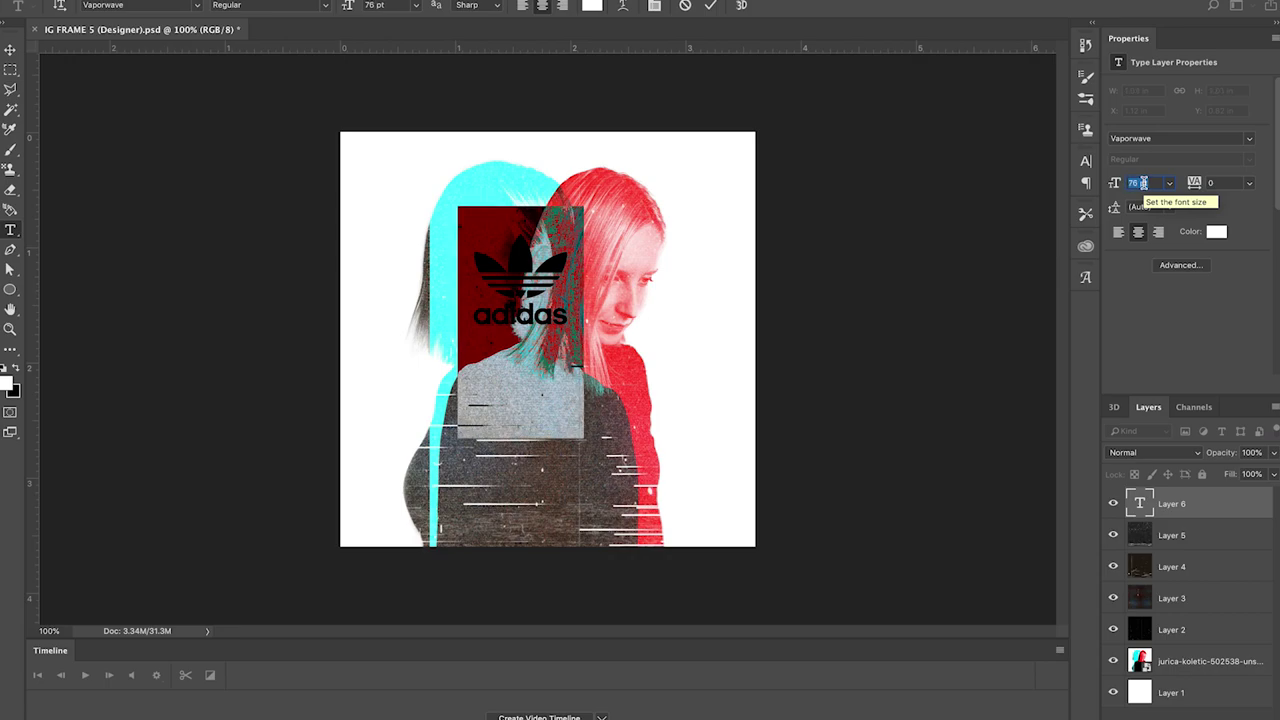
key("ctrl+Return")
key("v")
left_click_drag(537, 271, 566, 318)
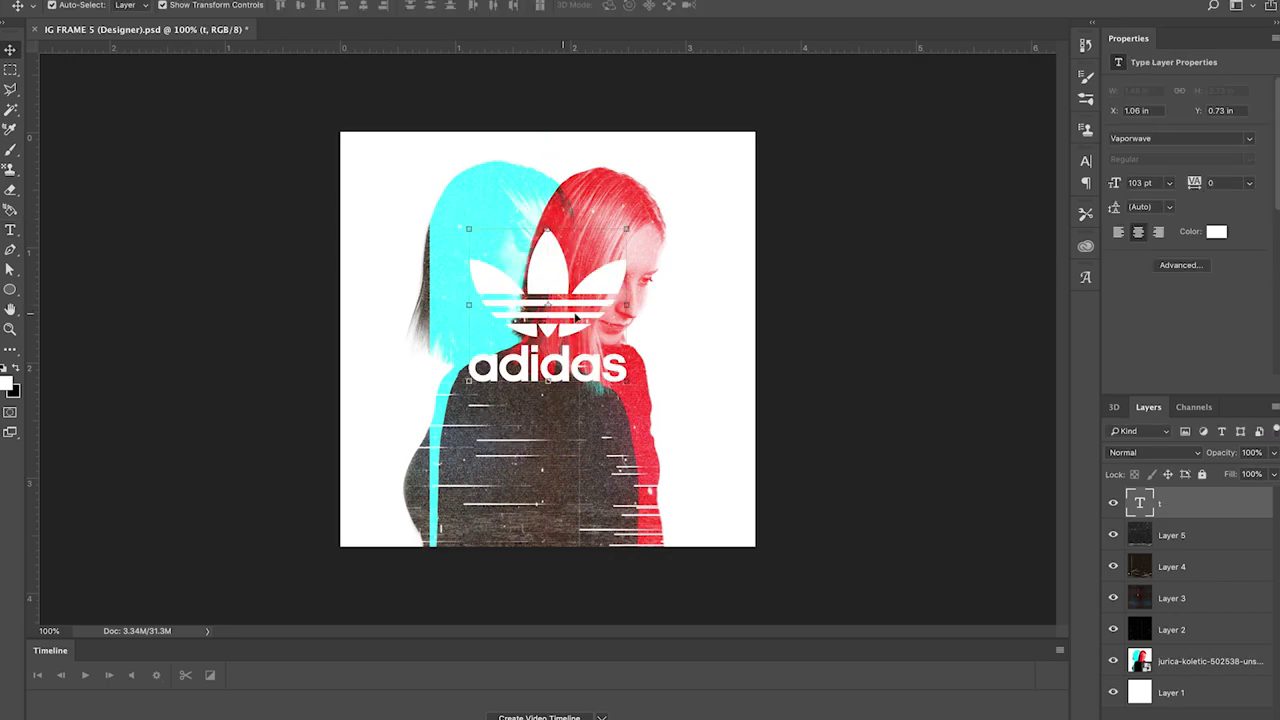
Open Blending Options for the adidas text layer and enable Drop Shadow.
right_click(1186, 506)
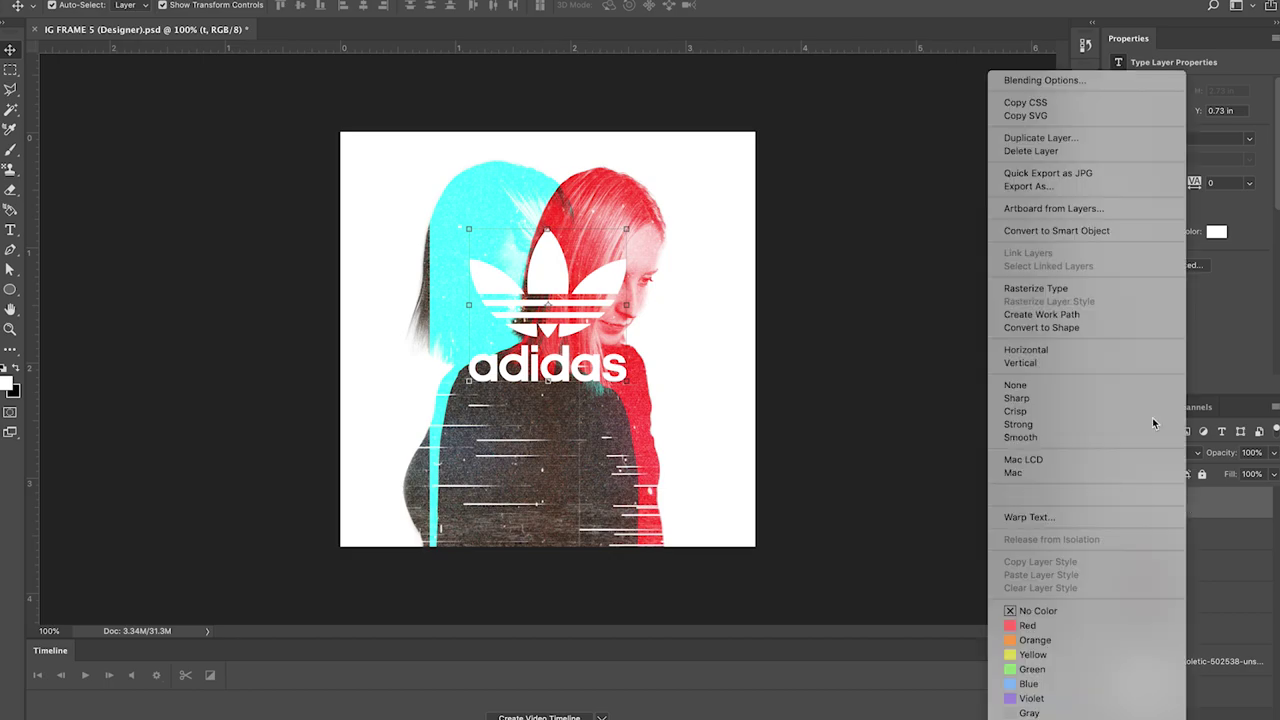
left_click(1064, 79)
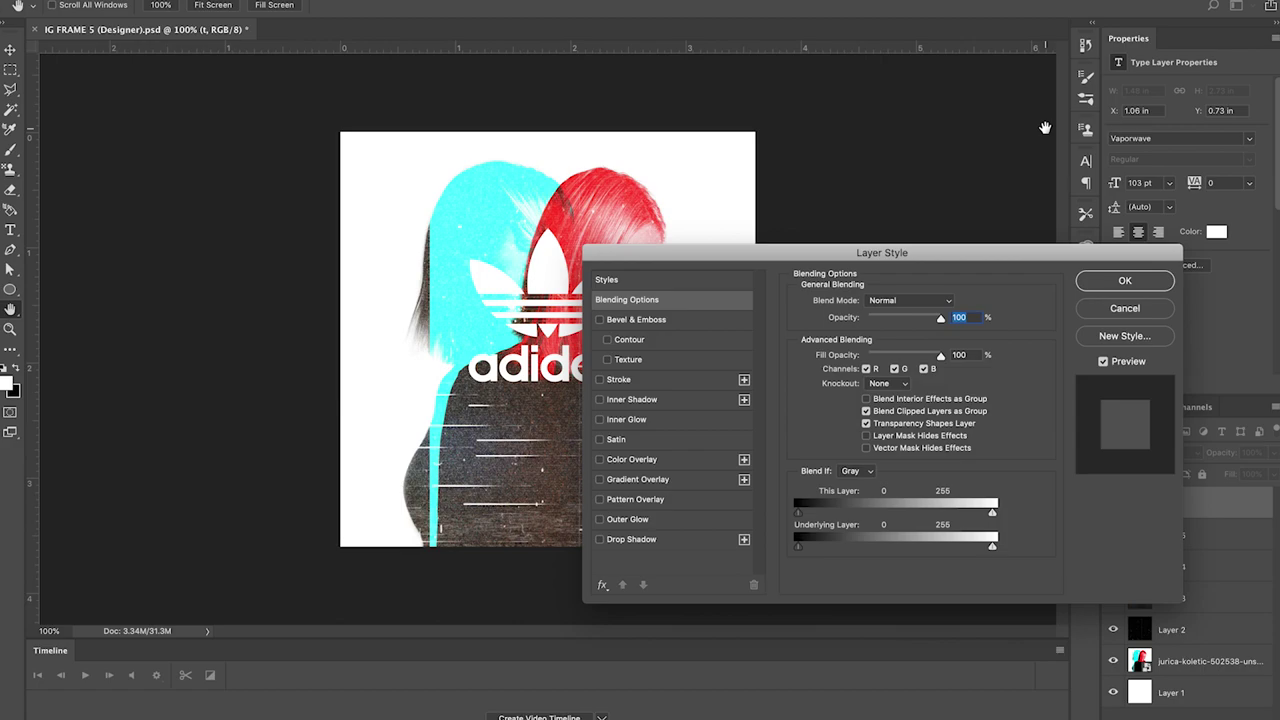
left_click_drag(780, 252, 1059, 71)
left_click(880, 358)
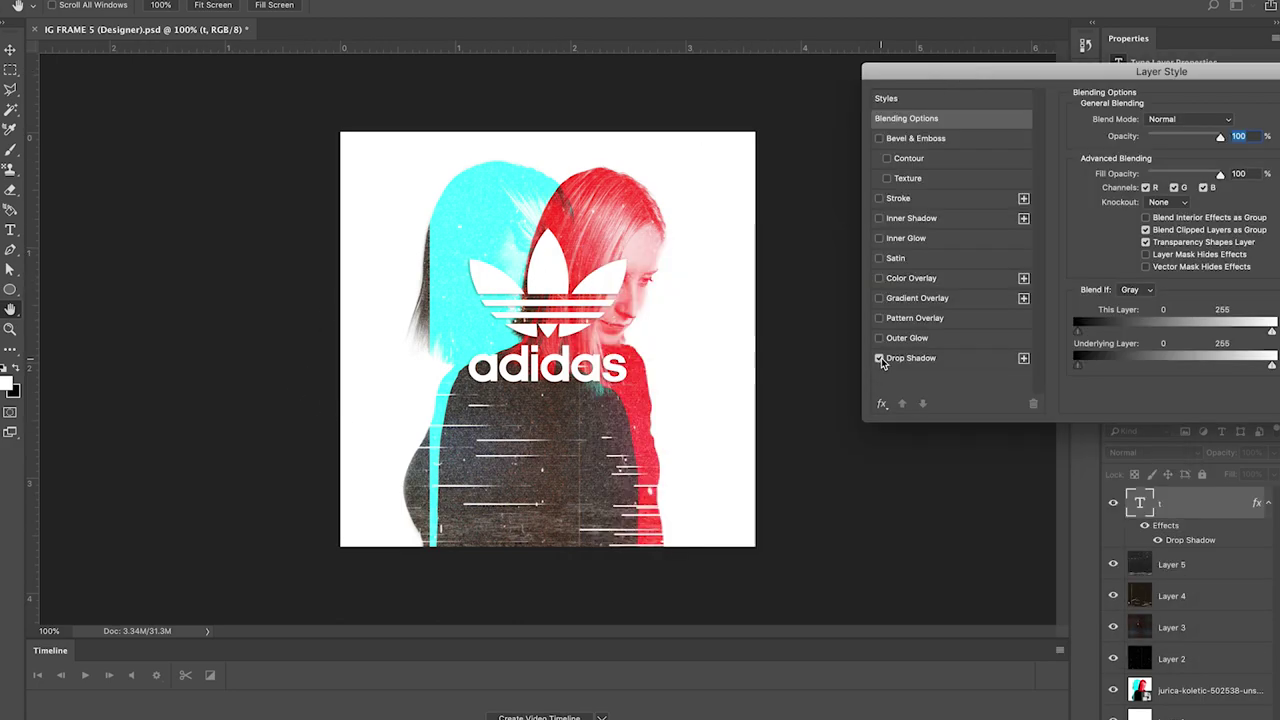
left_click(880, 358)
left_click(880, 358)
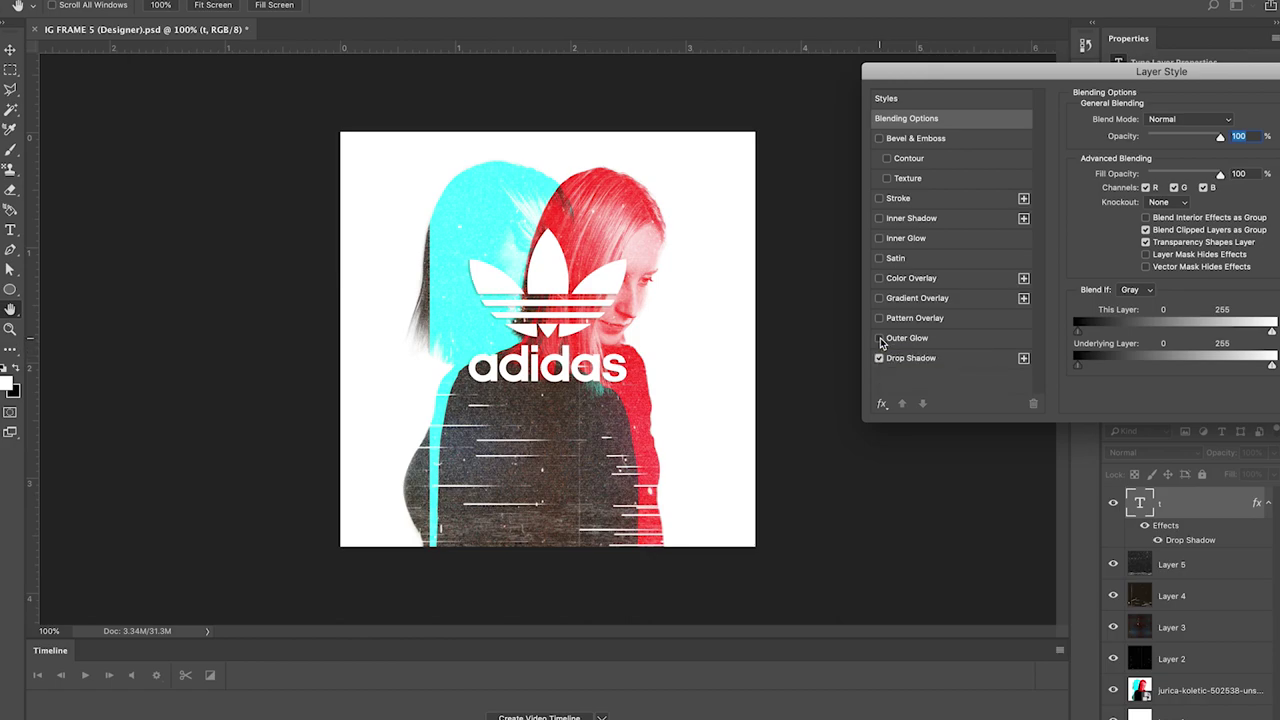
Preview Outer Glow and Inner Shadow on the logo, leaving both switched off.
left_click(880, 338)
left_click(880, 339)
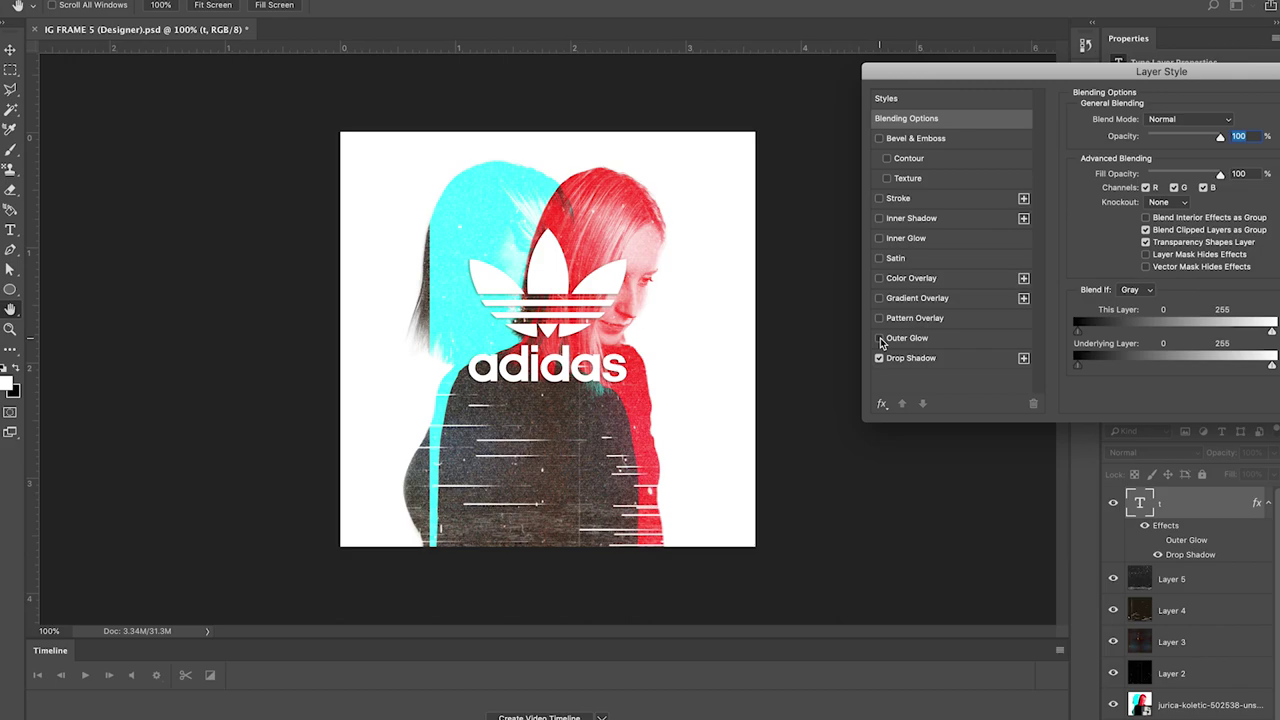
left_click(880, 339)
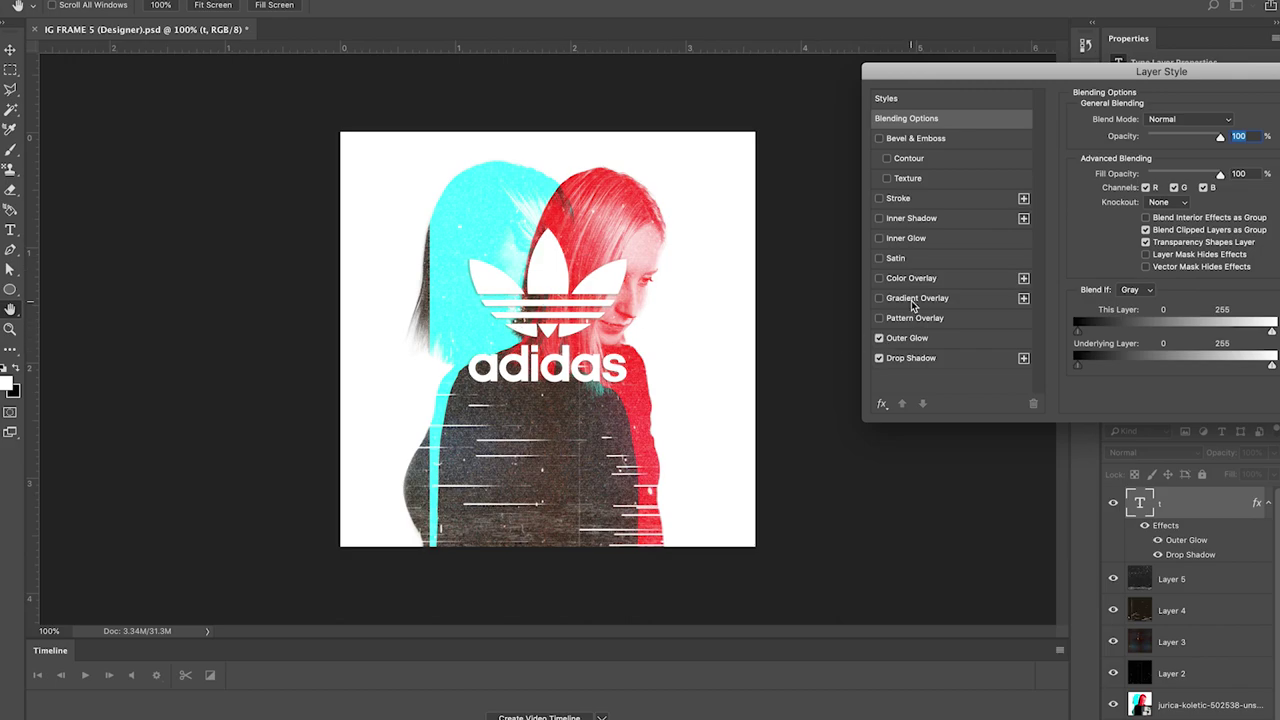
left_click(880, 340)
left_click(880, 340)
left_click(880, 340)
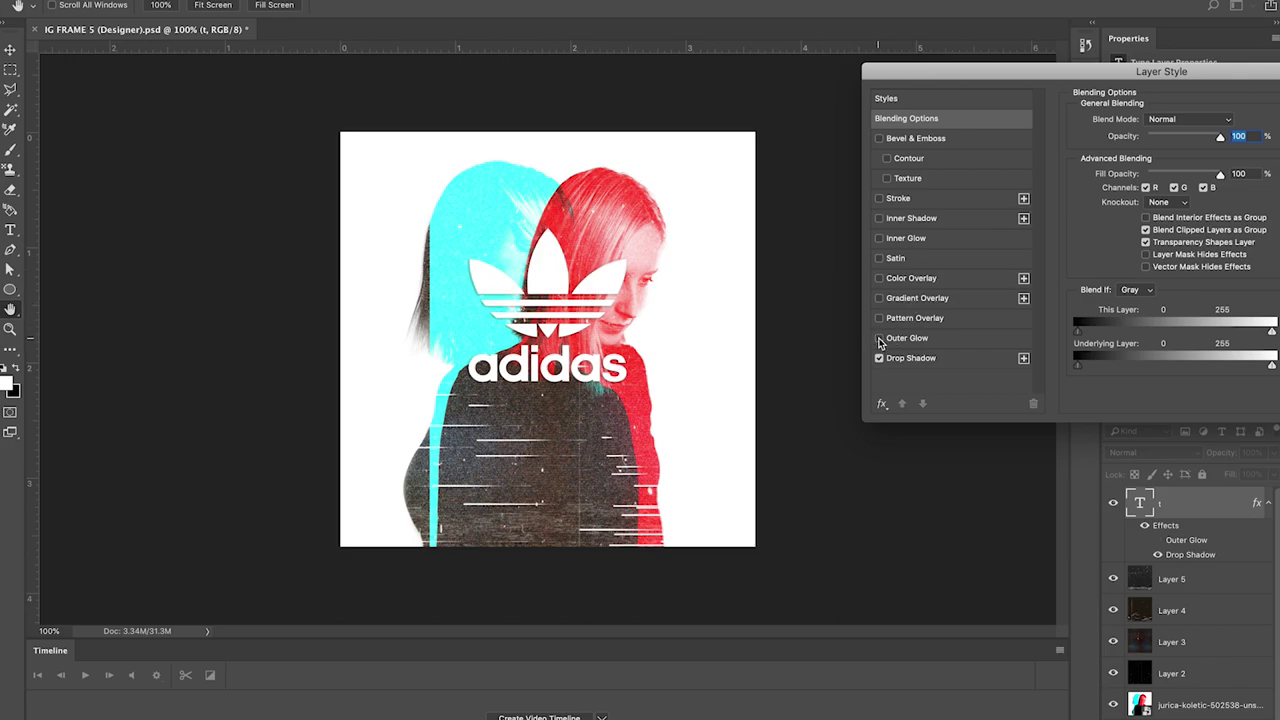
left_click(879, 219)
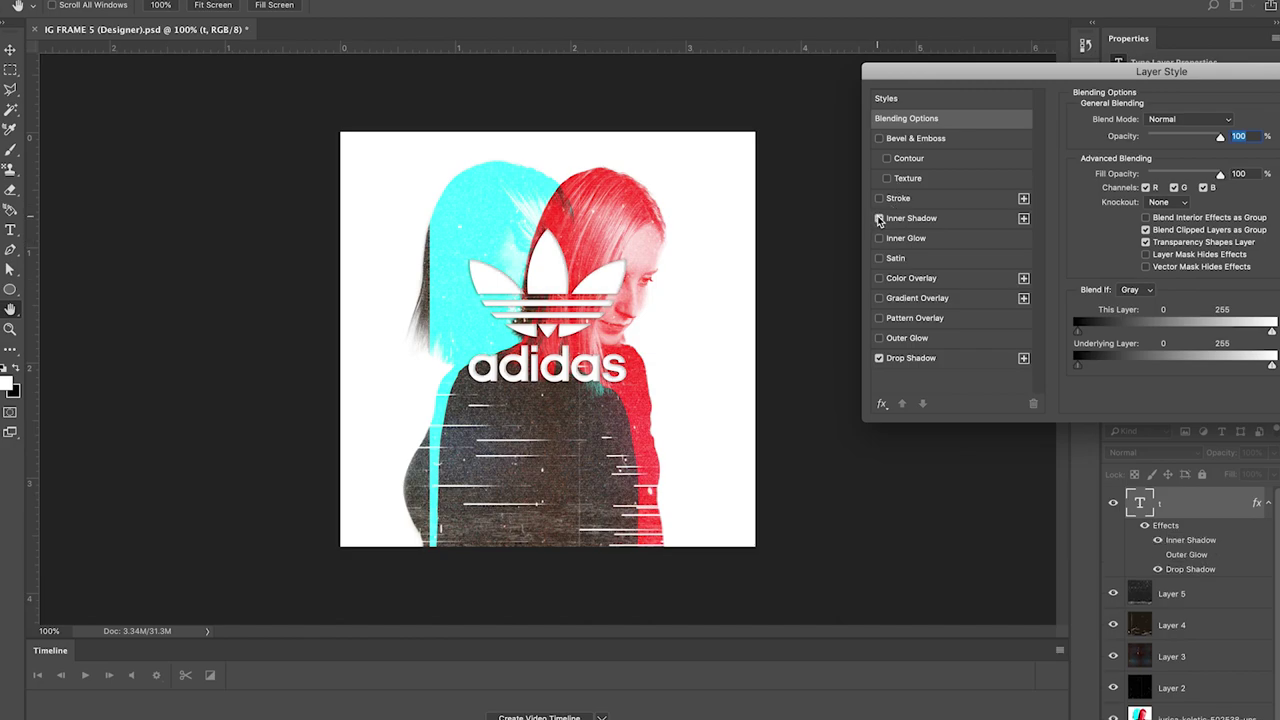
left_click(879, 219)
left_click(879, 219)
left_click(879, 219)
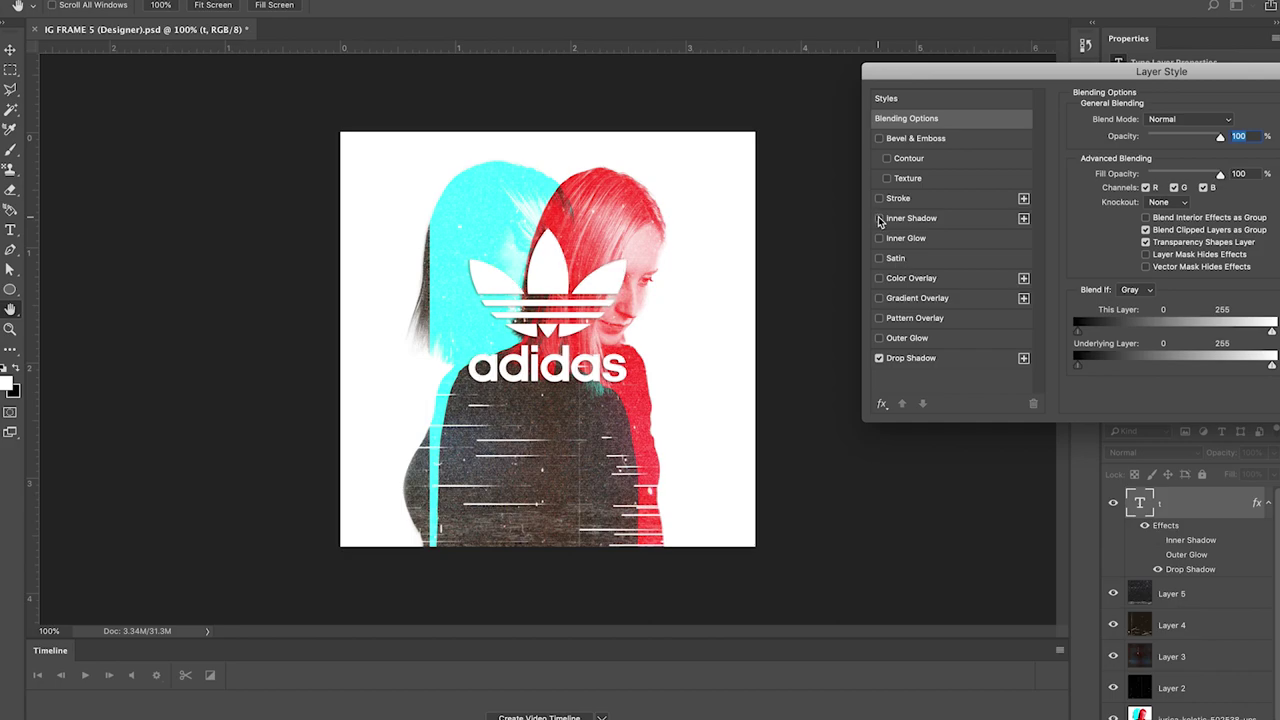
Try Inner Glow and Satin, then re-enable Outer Glow and confirm the Layer Style.
left_click(879, 238)
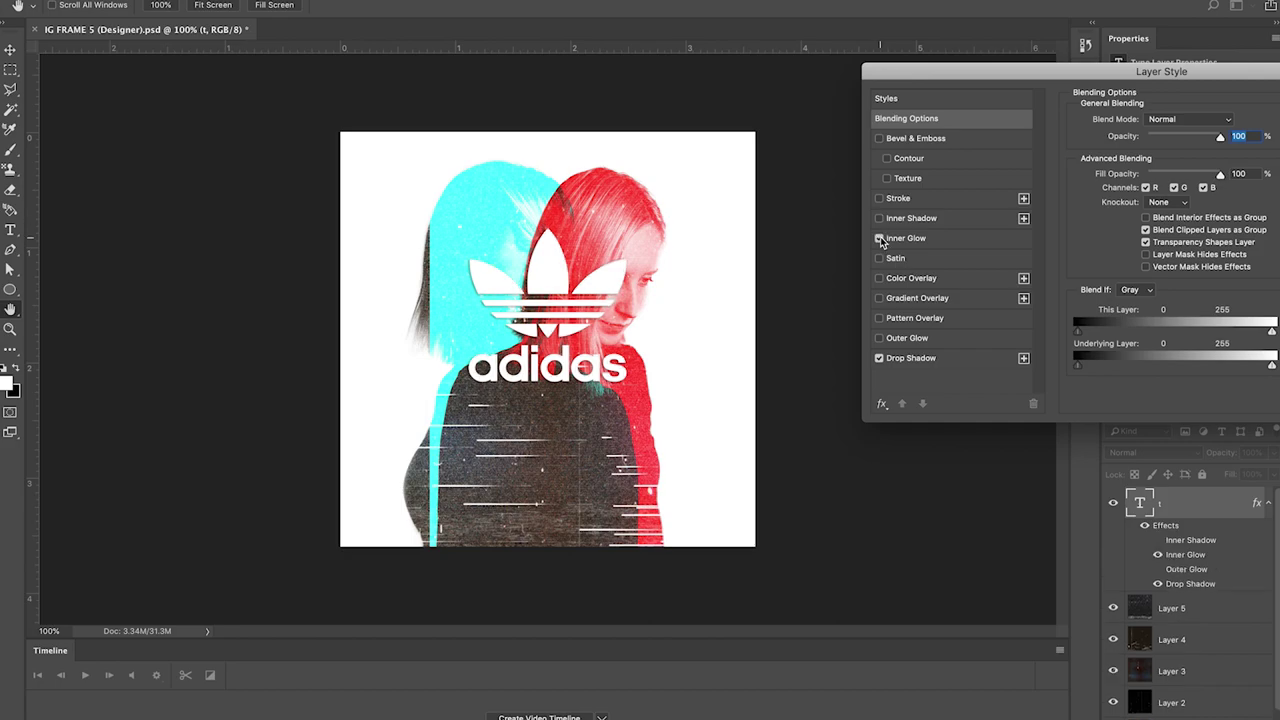
left_click(879, 238)
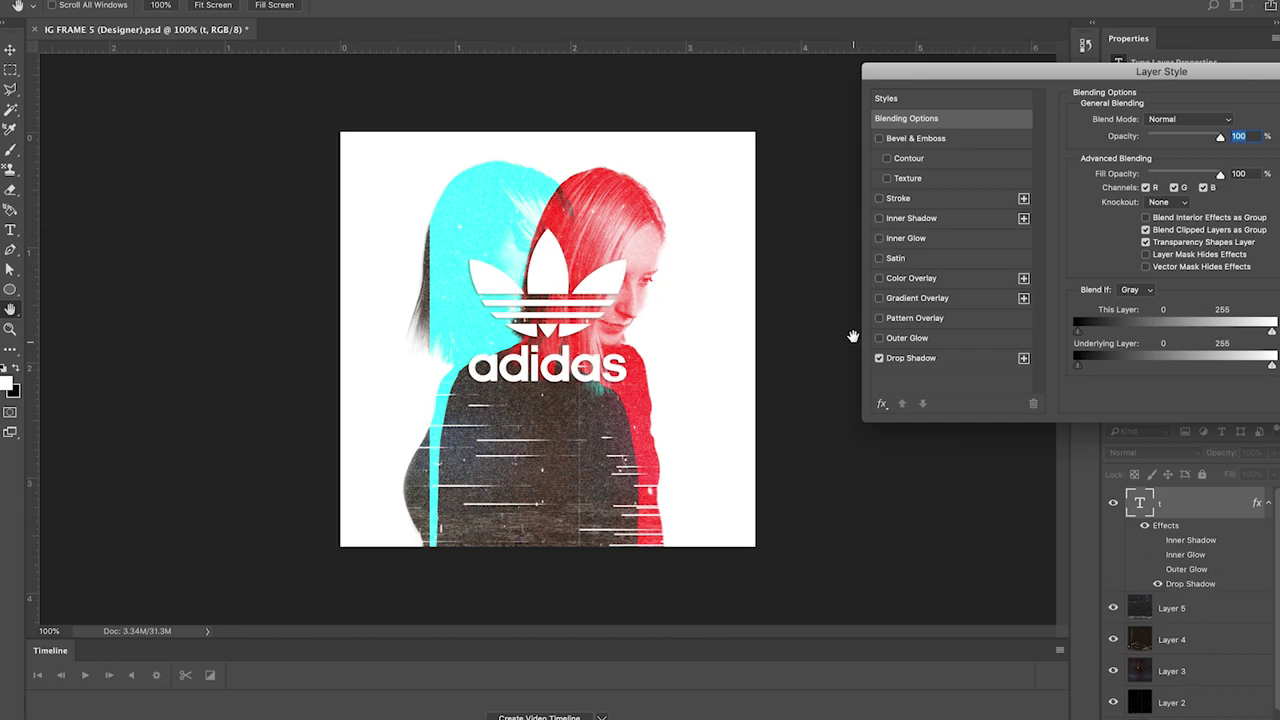
left_click(879, 259)
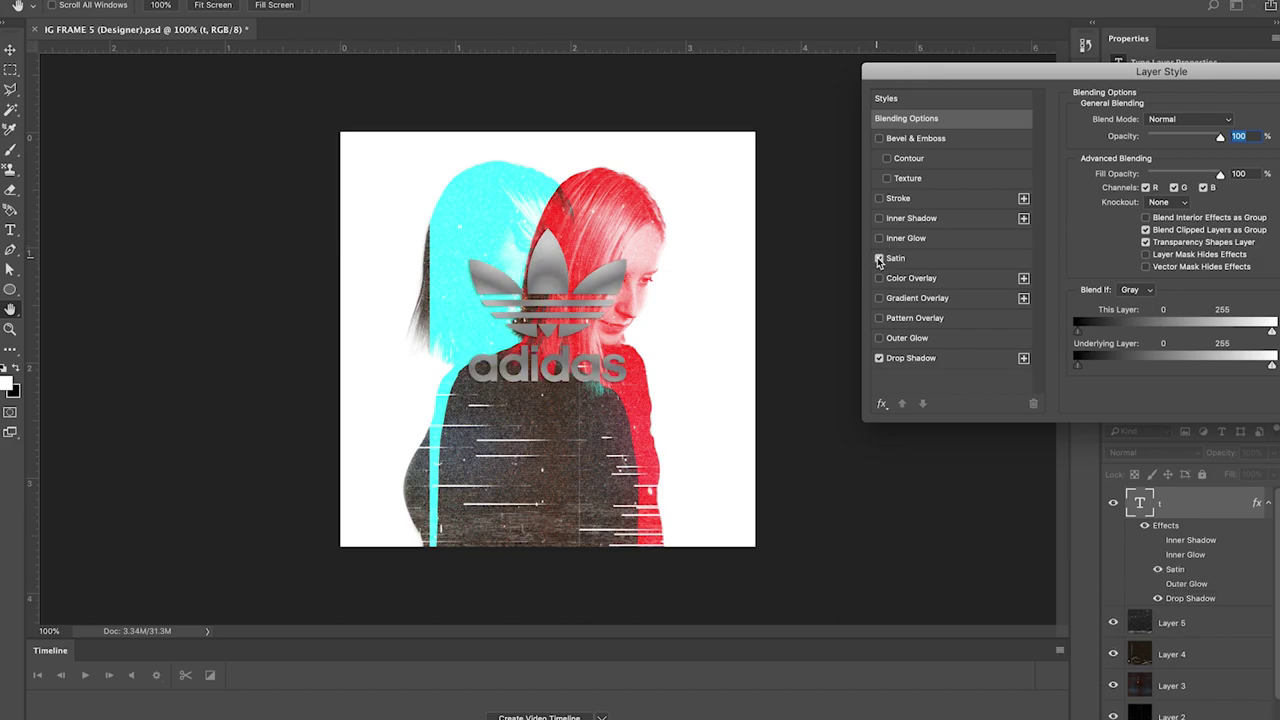
left_click(879, 259)
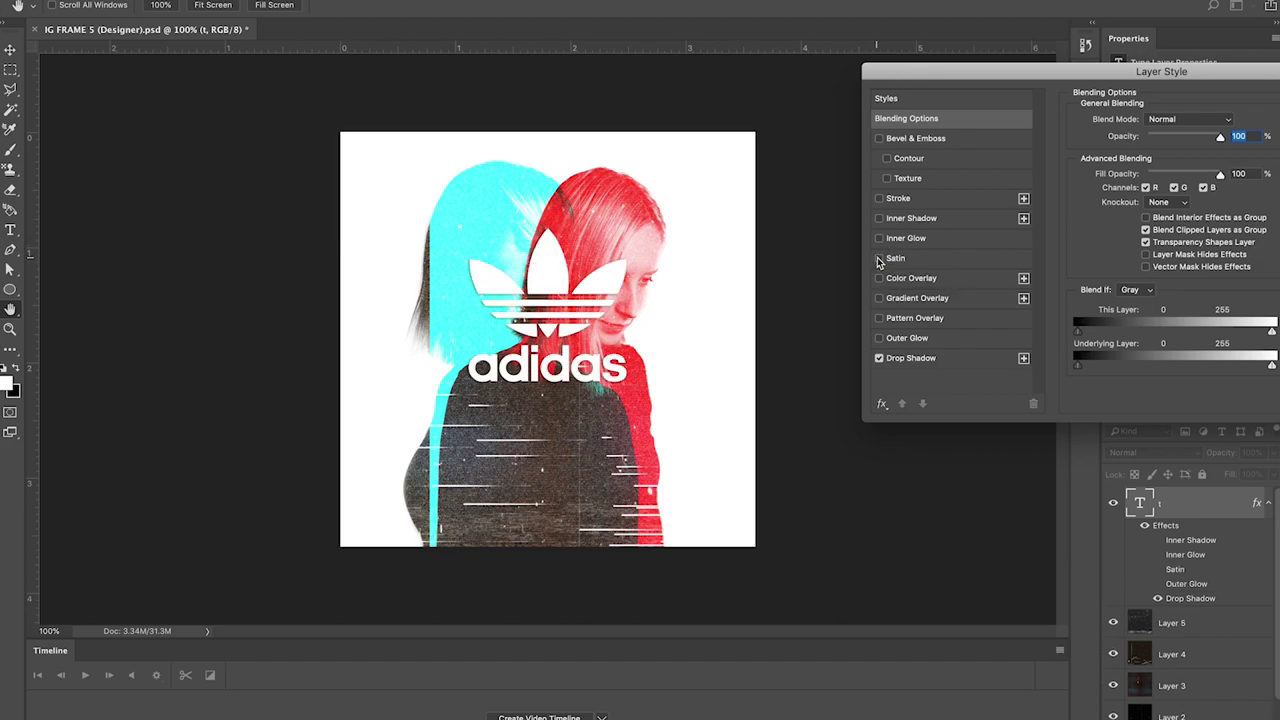
left_click(879, 338)
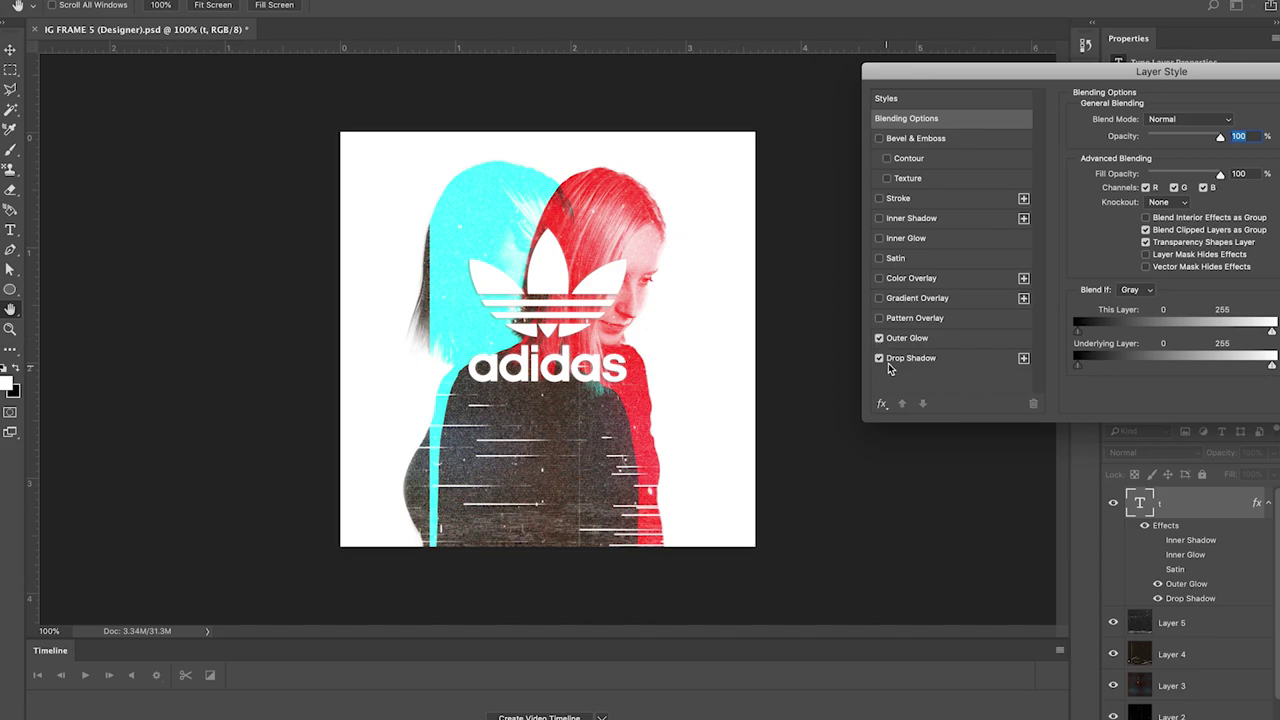
left_click_drag(1102, 79, 852, 103)
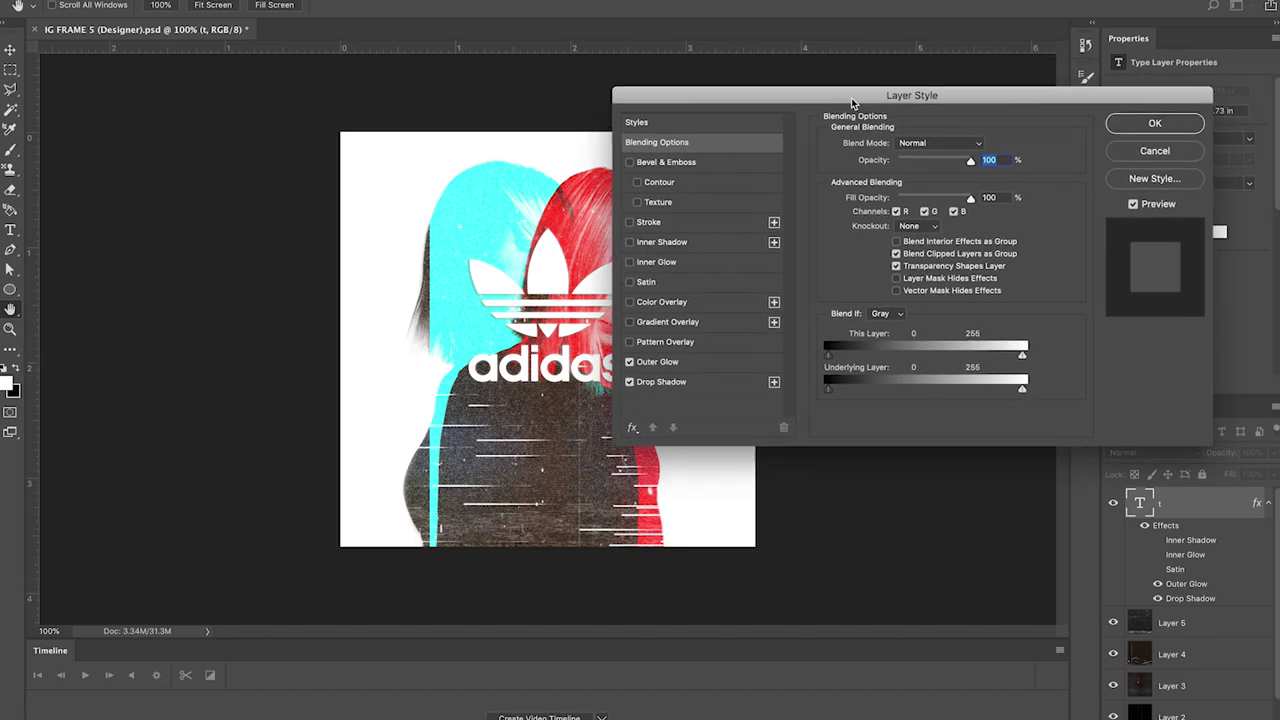
left_click(1125, 127)
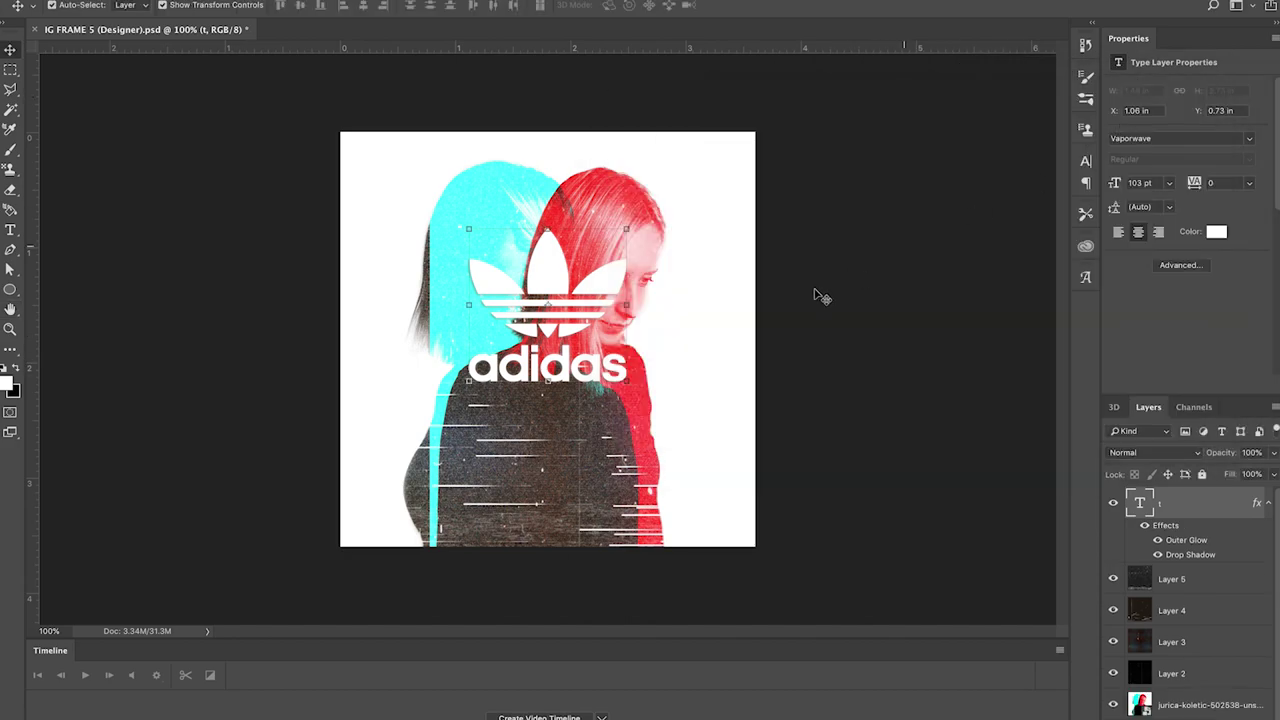
Recolour the adidas logo text yellow with a pasted hex value in the Color Picker.
left_click(886, 316)
left_click(580, 375)
left_click(1218, 232)
type("e6e824")
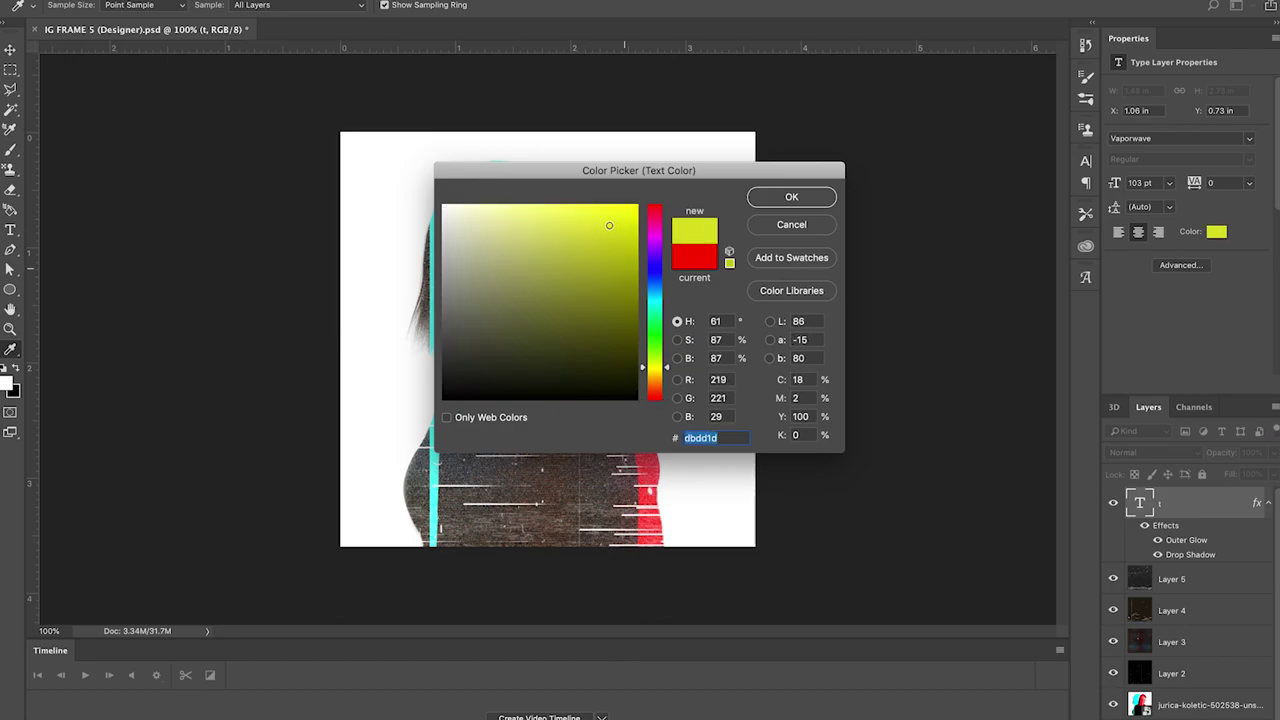
left_click_drag(645, 371, 645, 373)
key("Return")
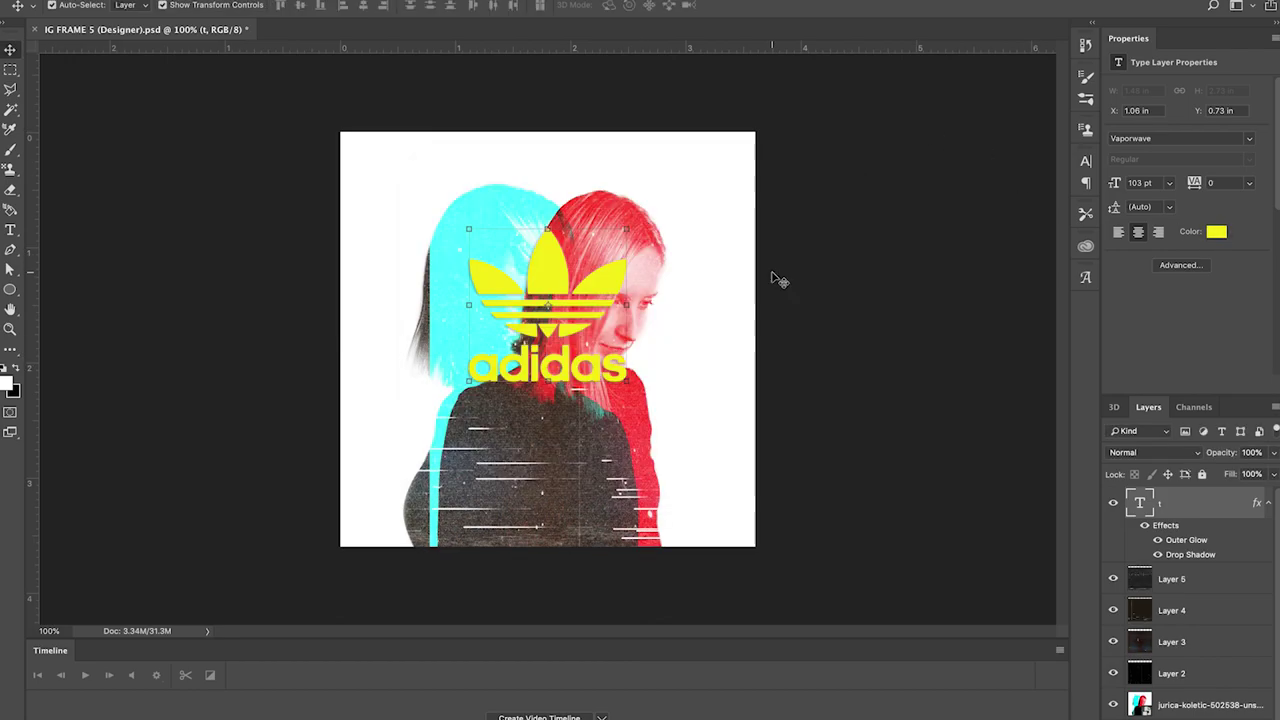
Deselect the logo and zoom in and out to inspect the result.
left_click(897, 287)
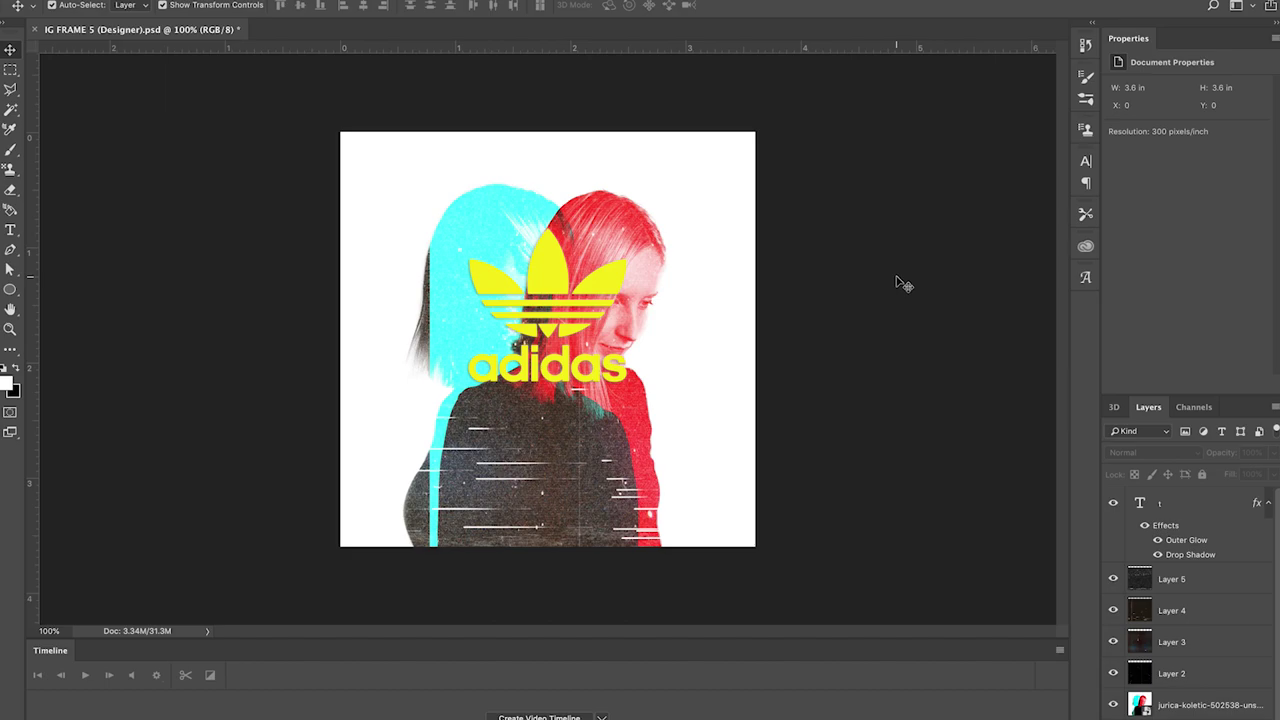
scroll(592, 357, "up", 3)
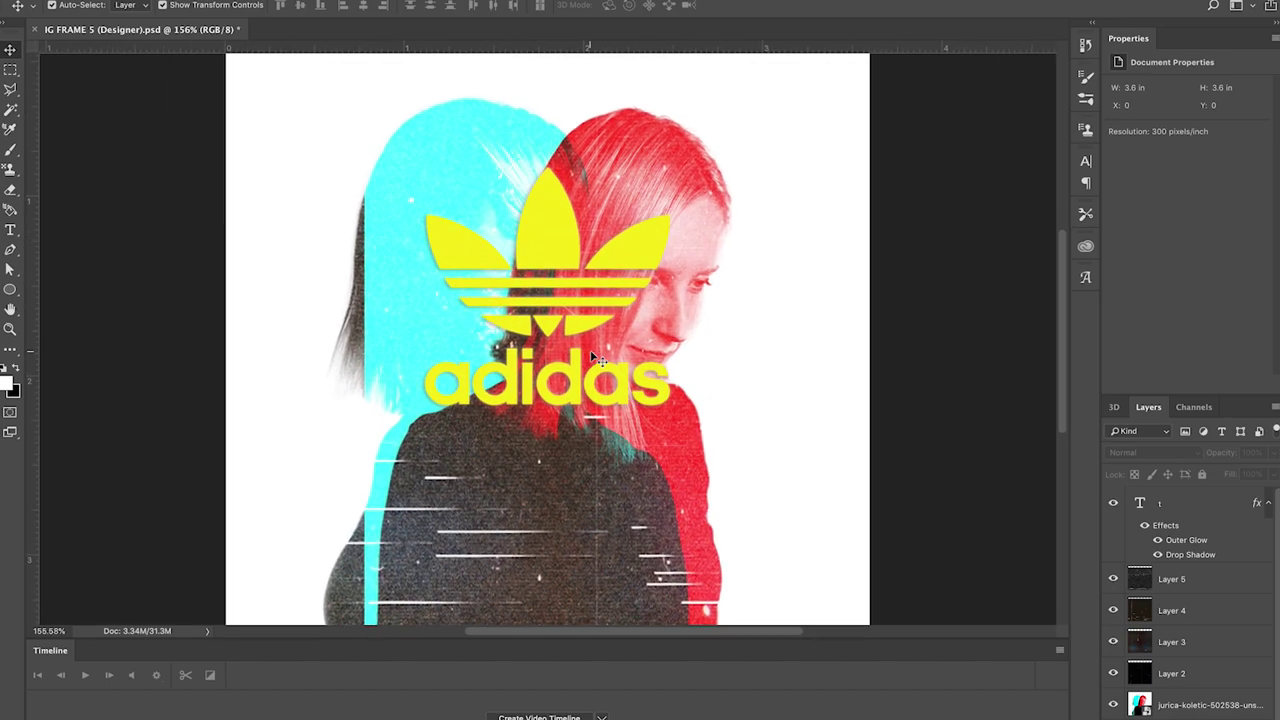
scroll(592, 357, "down", 5)
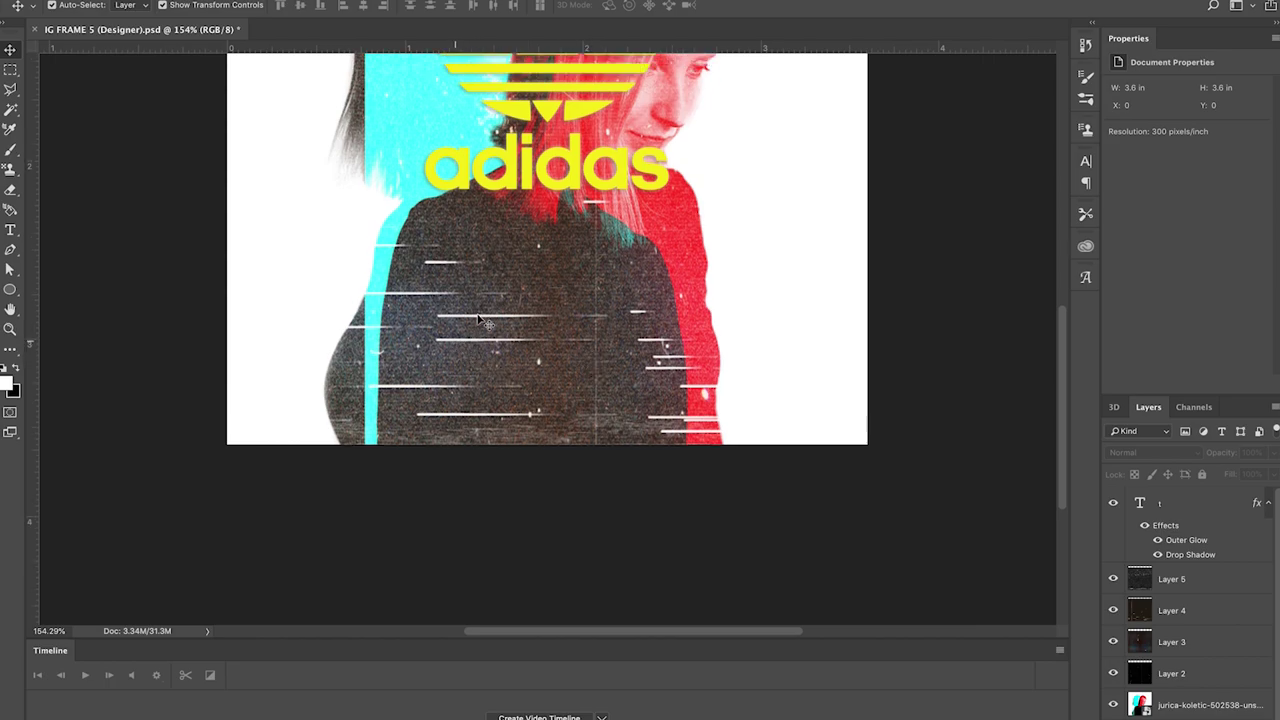
scroll(531, 279, "up", 5)
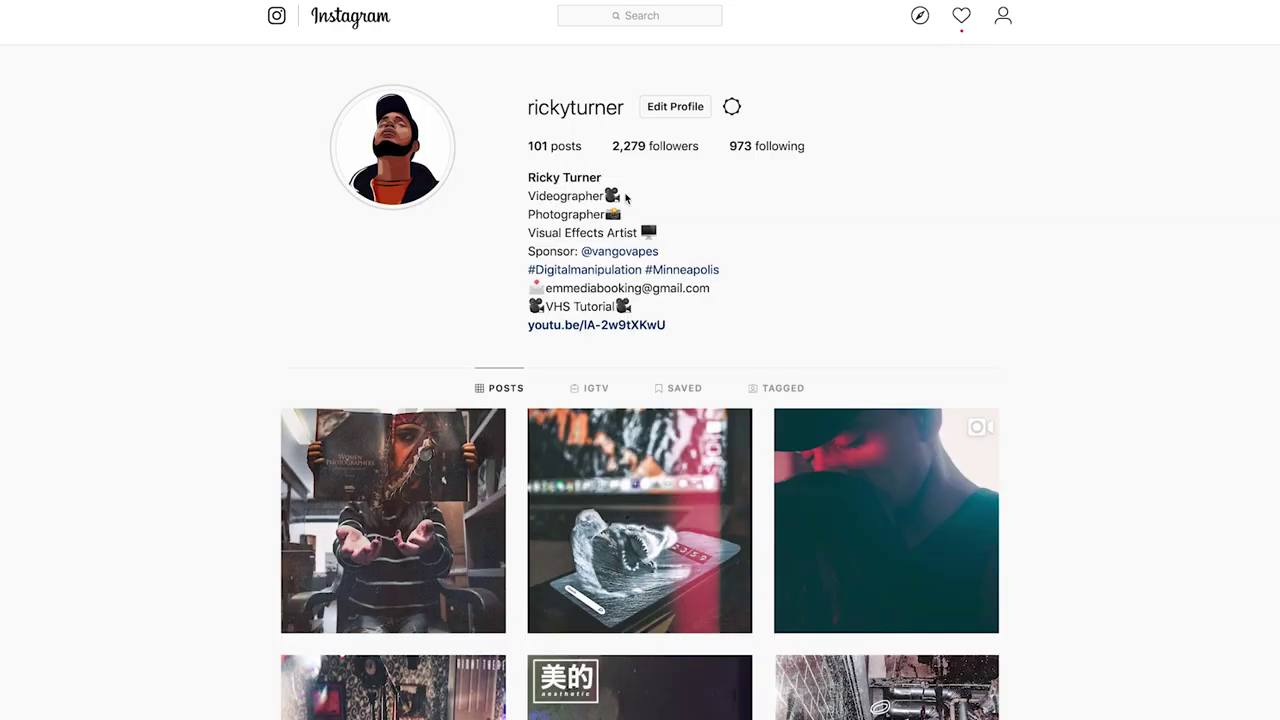
Scroll the profile grid, preview the second post, then open the 美的 aesthetic post.
scroll(1066, 307, "down", 3)
scroll(1066, 307, "down", 2)
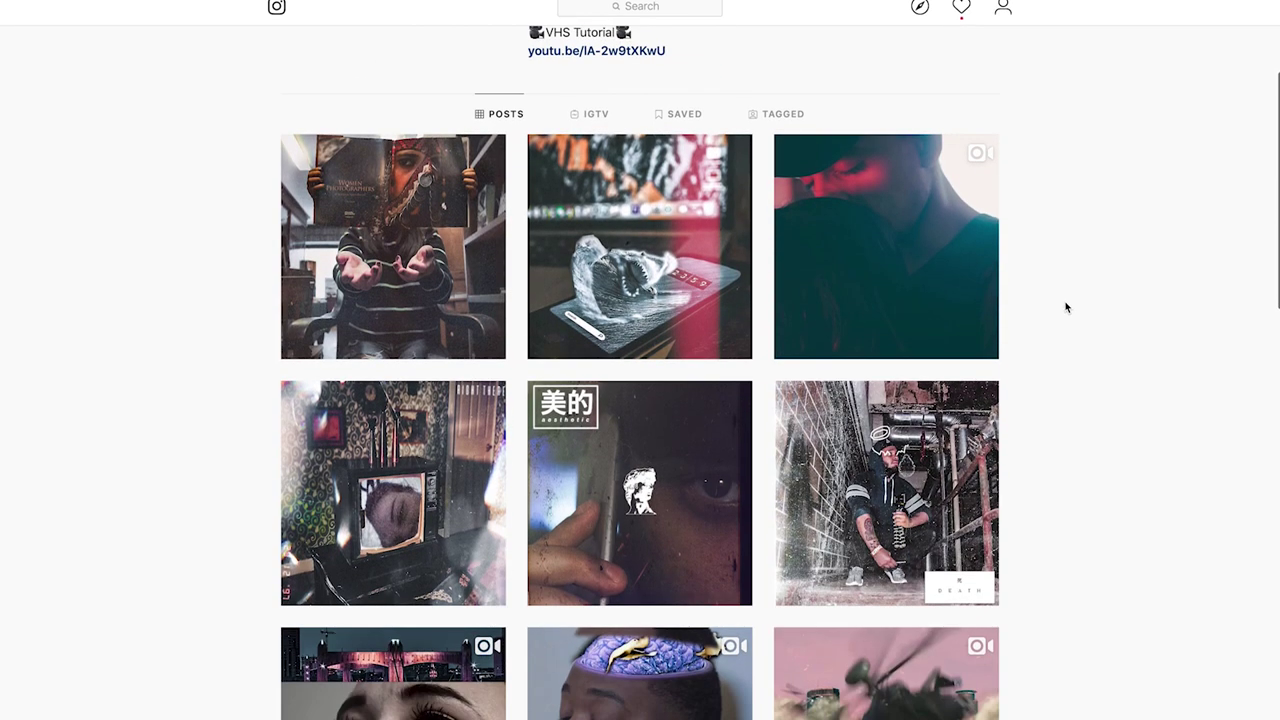
left_click(663, 262)
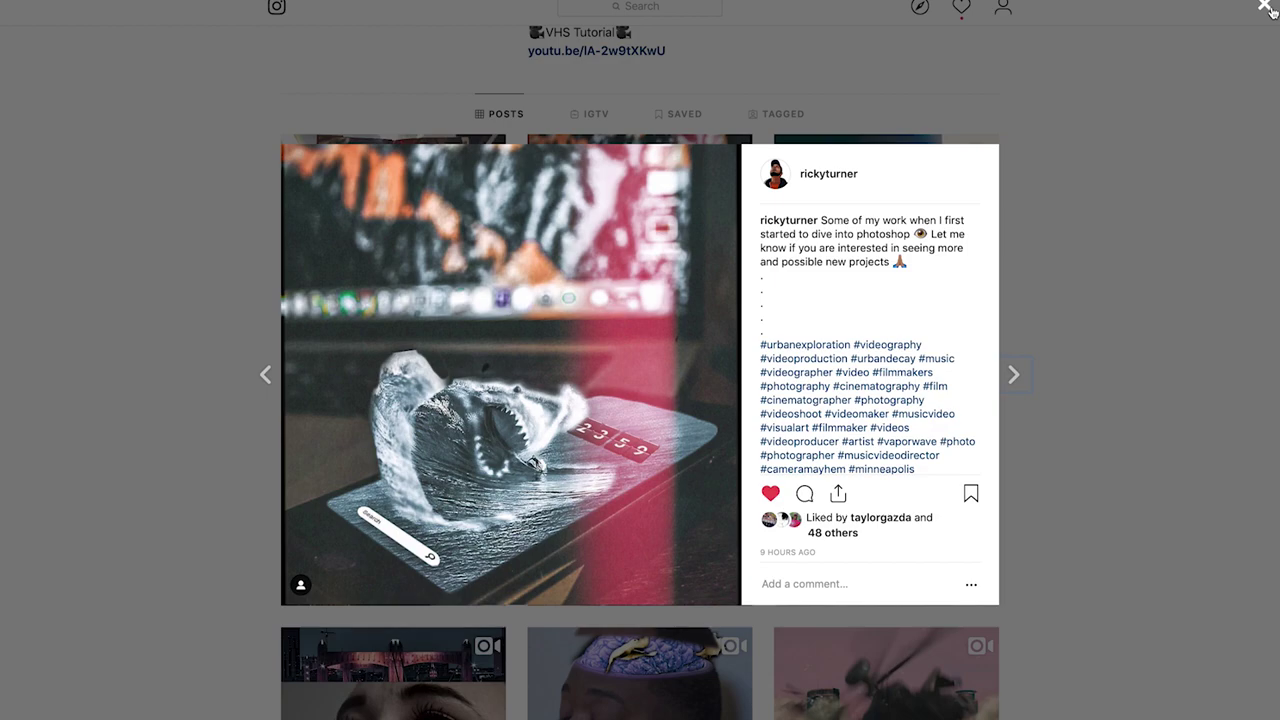
left_click(1268, 8)
scroll(1126, 300, "down", 3)
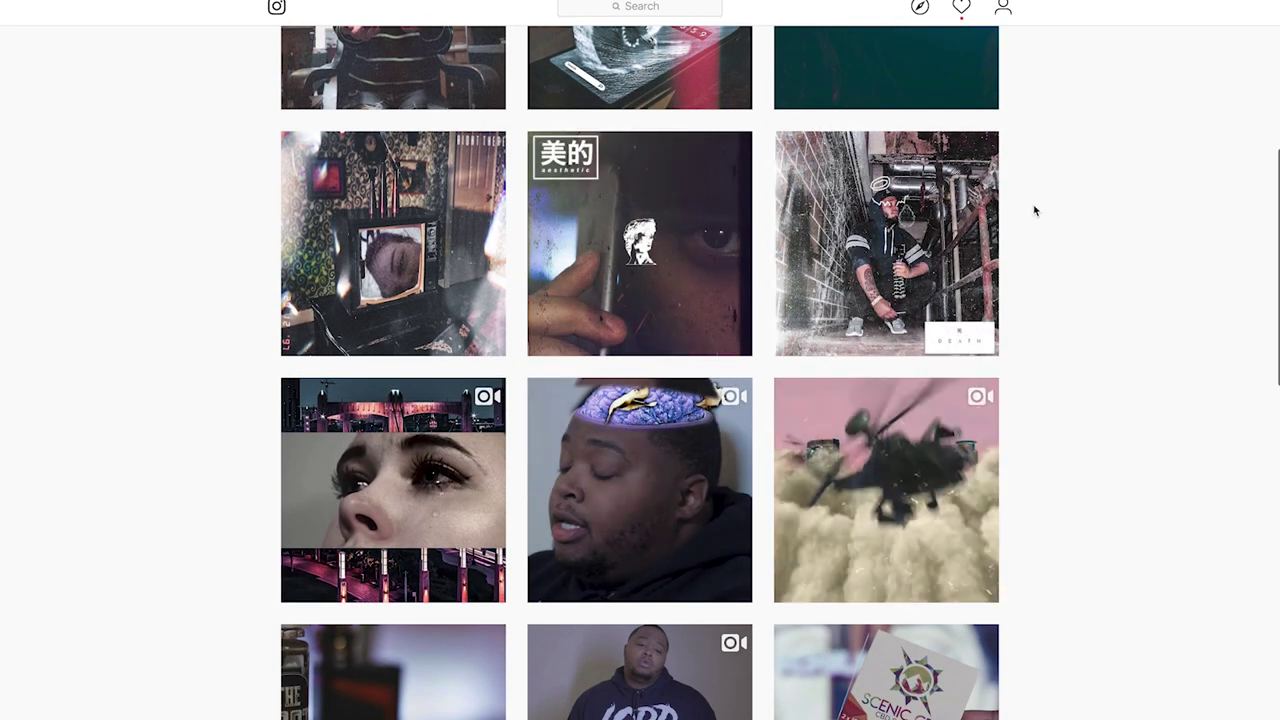
scroll(1045, 230, "up", 3)
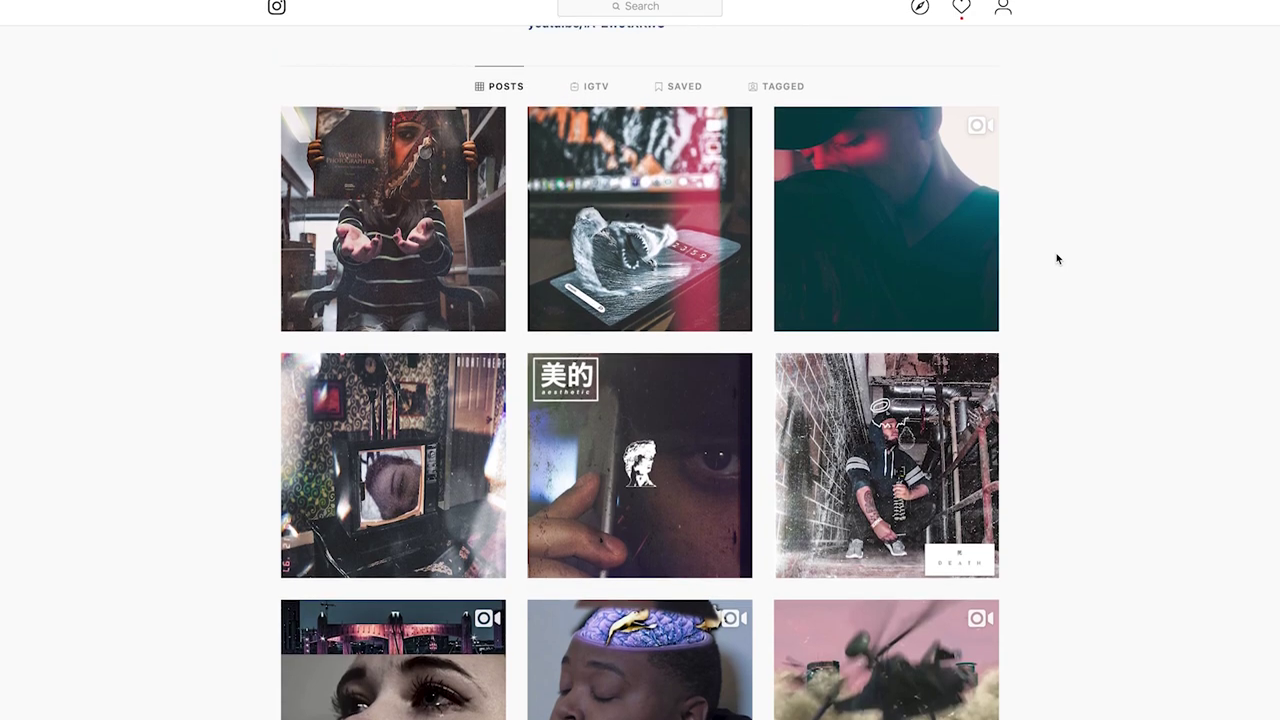
scroll(1057, 259, "down", 2)
left_click(669, 234)
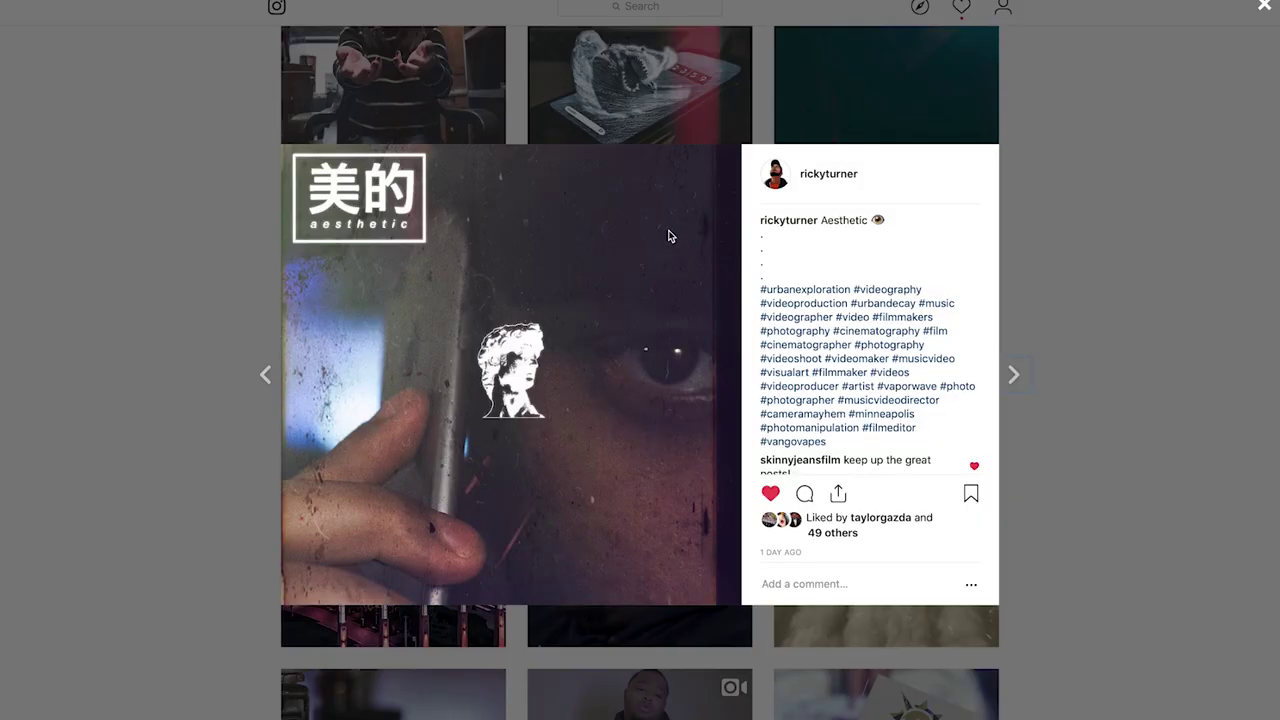